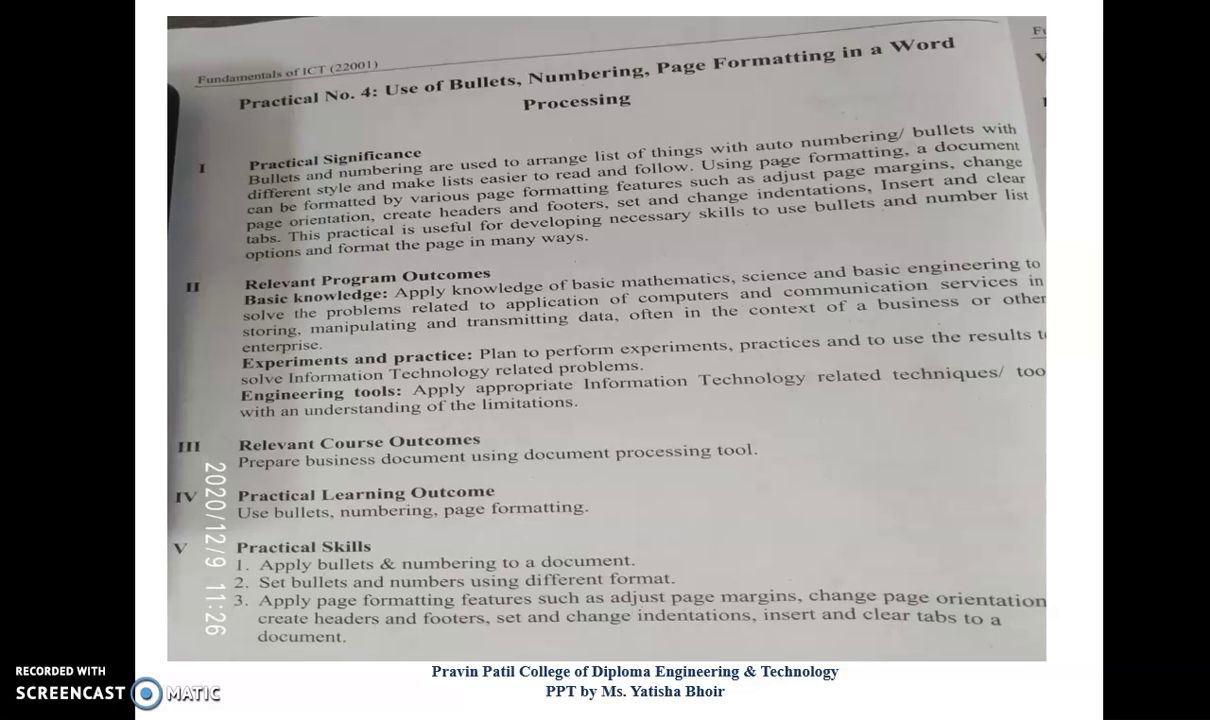
- Advance the slideshow to the Affective Outcomes and Minimum Theoretical Background slide
{"action": "key", "text": "Right"}
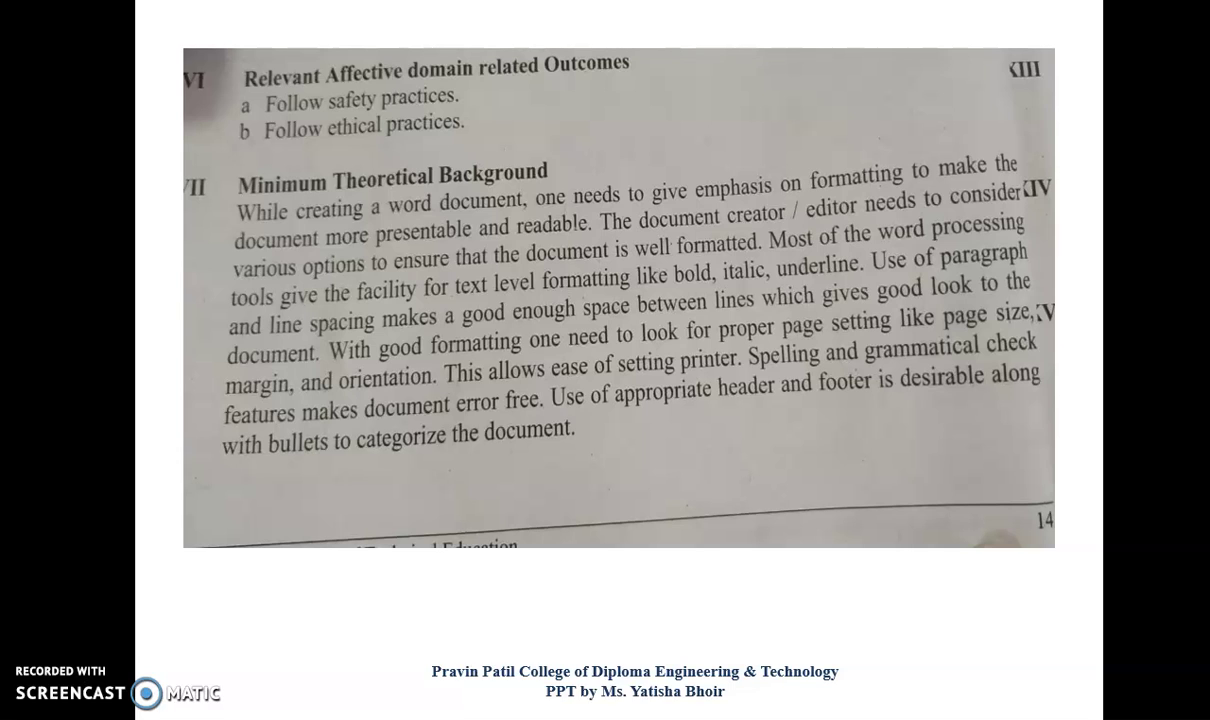
- Advance to the Resources, Procedure and Precautions slide, end the slideshow, and switch to Word
{"action": "key", "text": "Right"}
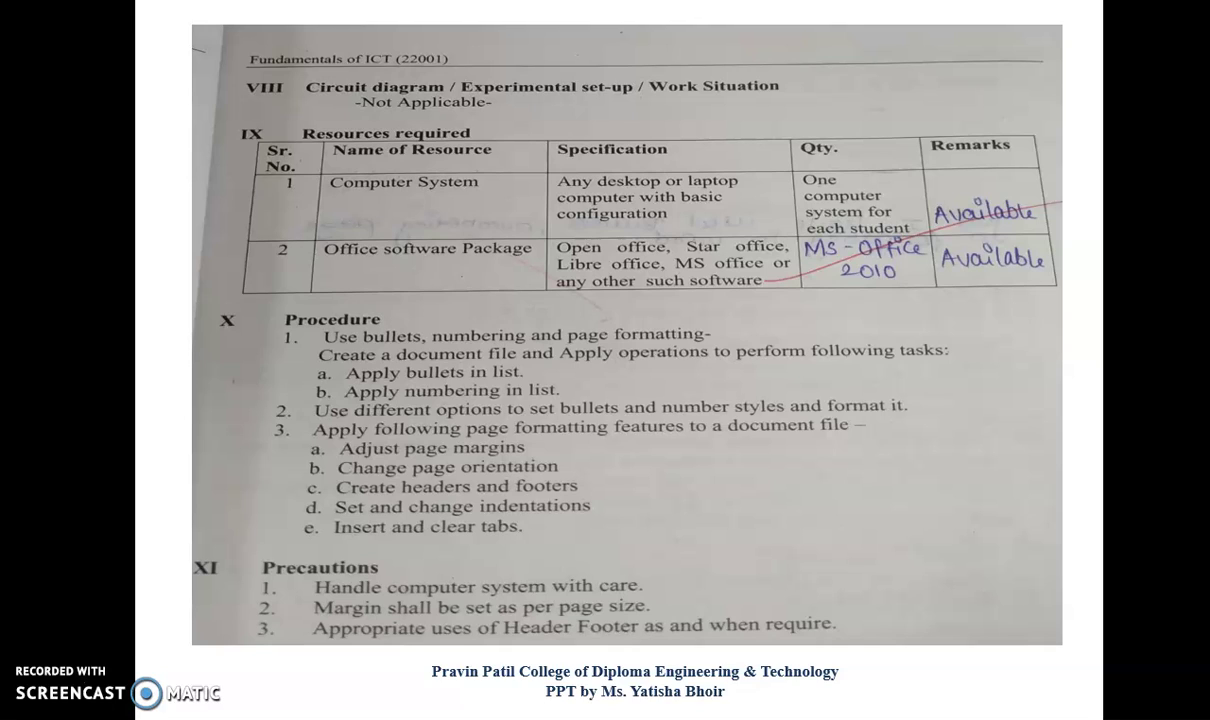
{"action": "key", "text": "Escape"}
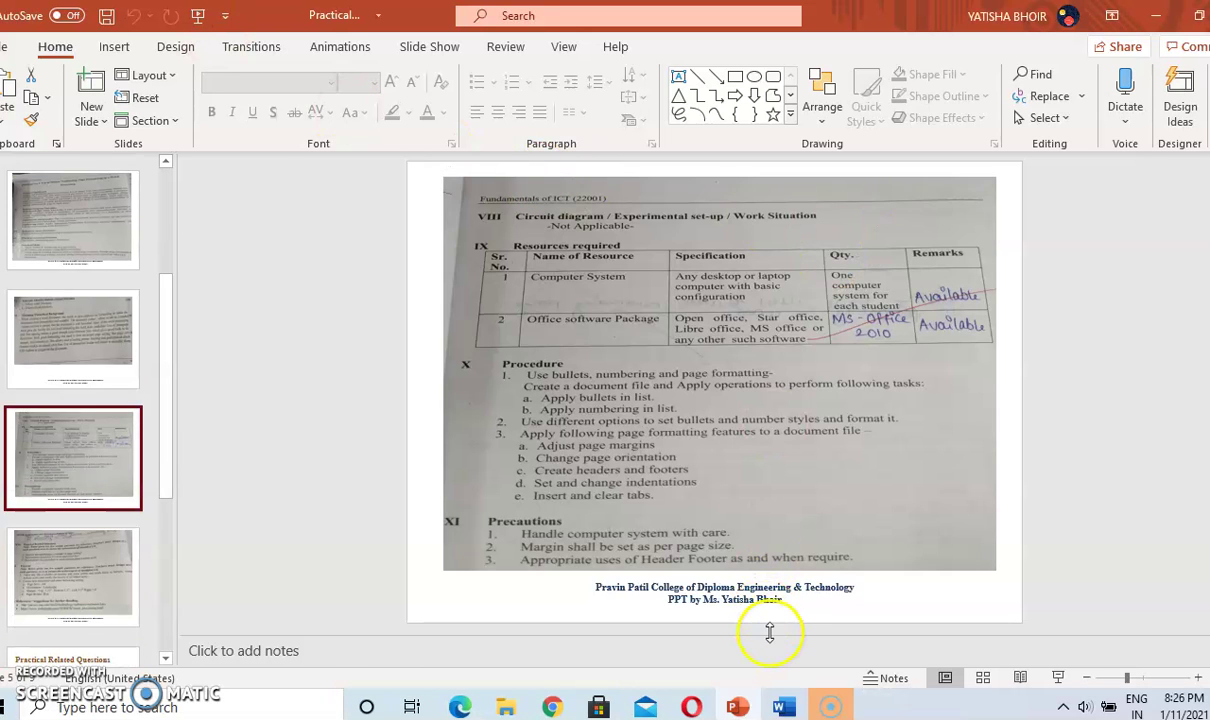
{"action": "left_click", "coordinate": [784, 707]}
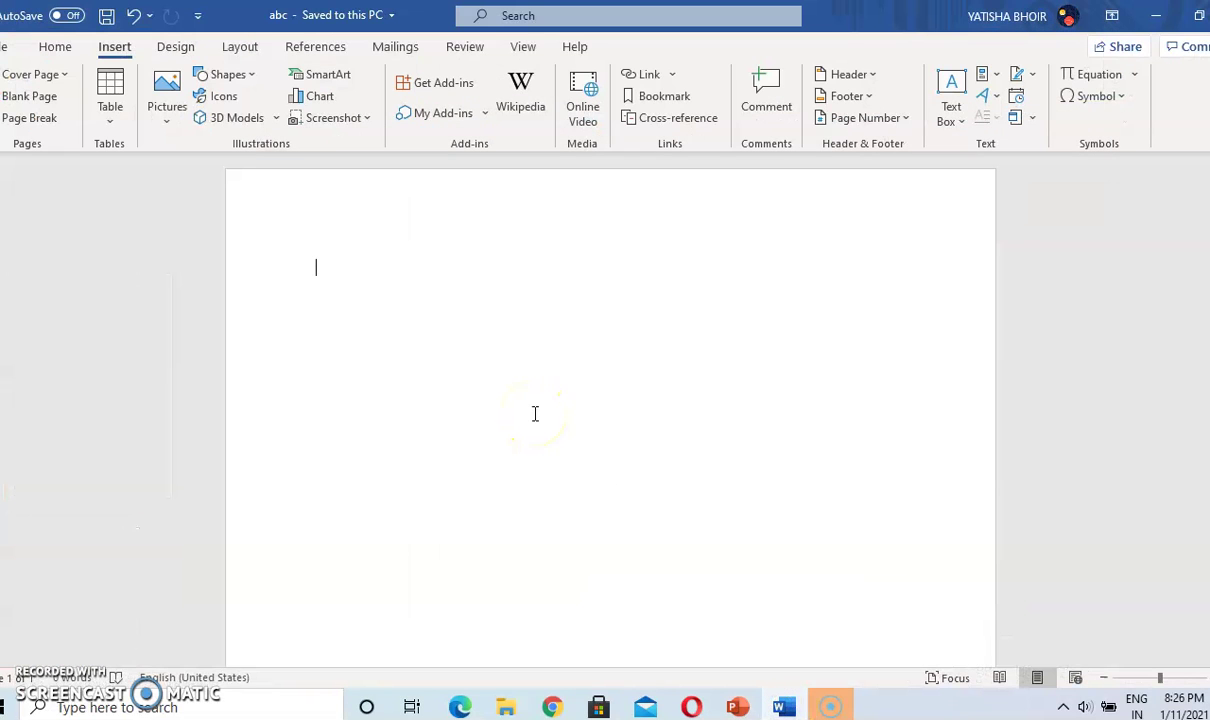
- Show the Home tab's Bullet Library for the blank document abc
{"action": "left_click", "coordinate": [55, 47]}
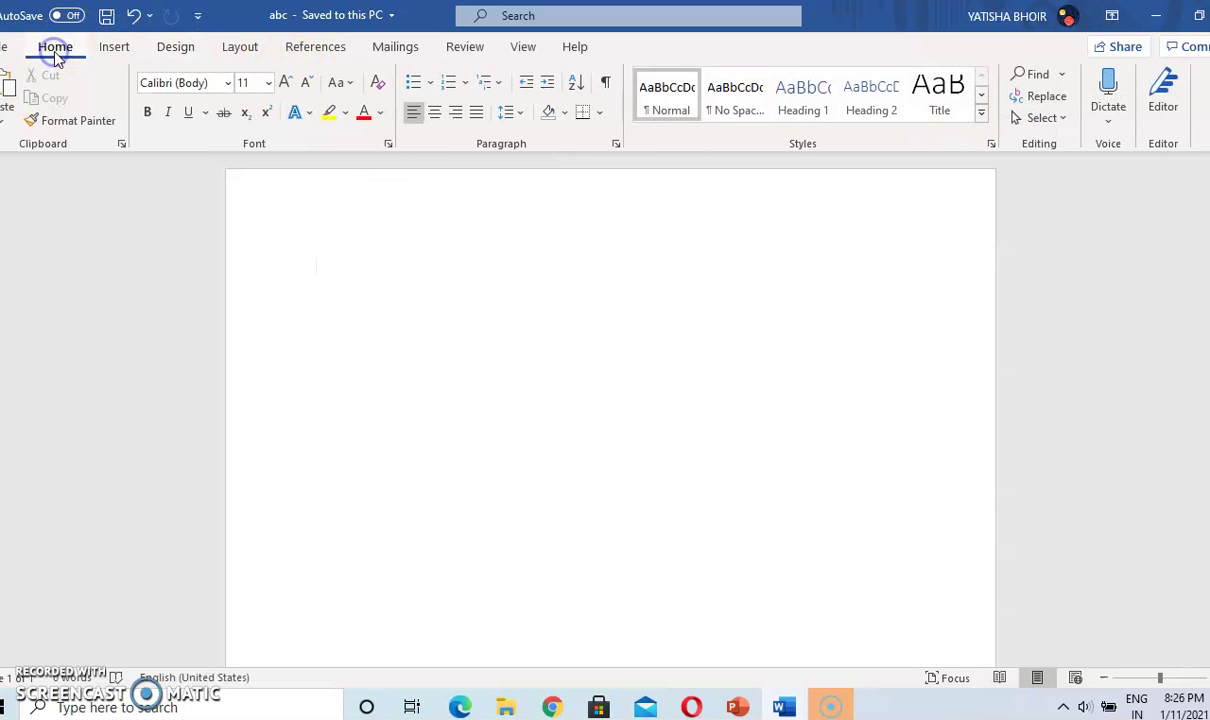
{"action": "left_click", "coordinate": [434, 90]}
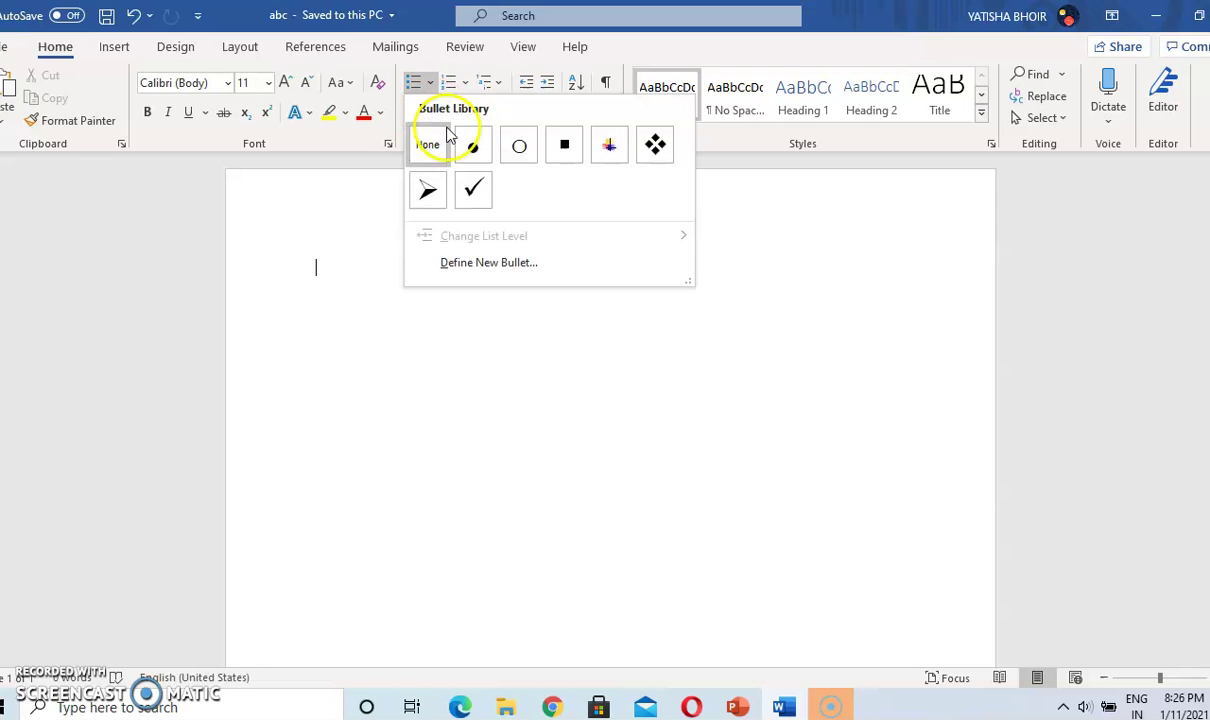
- Apply the four-diamond bullet style to the first list line
{"action": "left_click", "coordinate": [480, 147]}
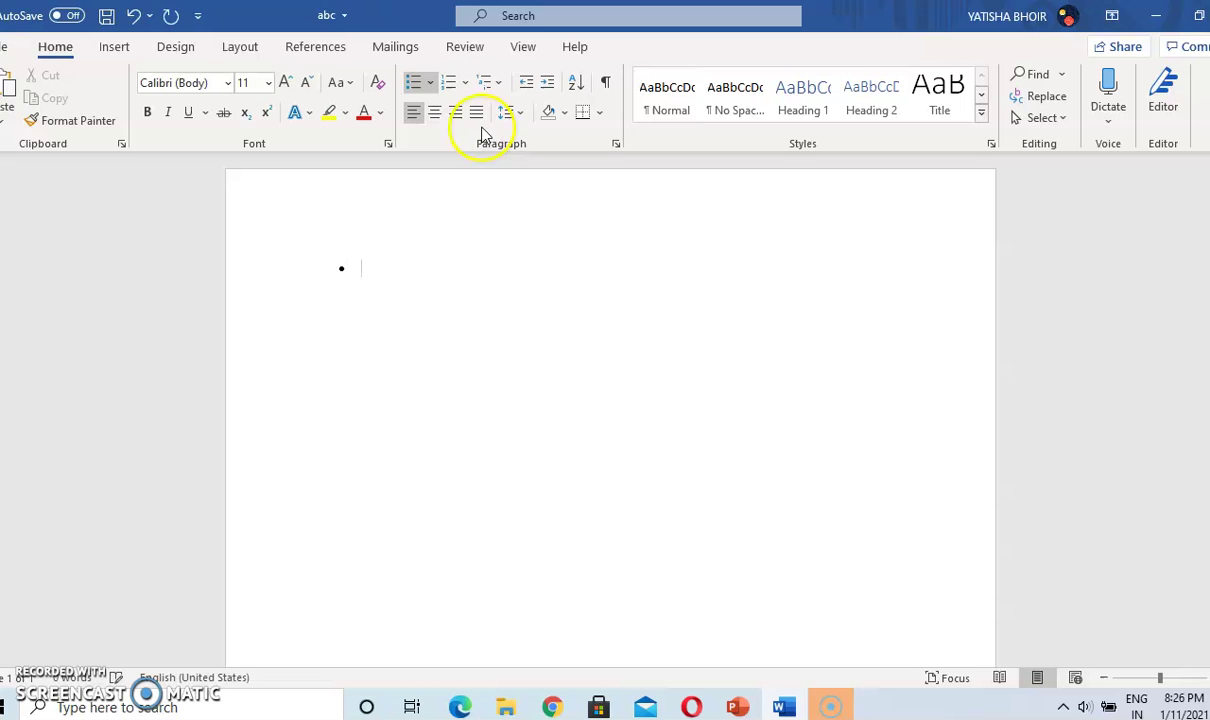
{"action": "left_click", "coordinate": [433, 83]}
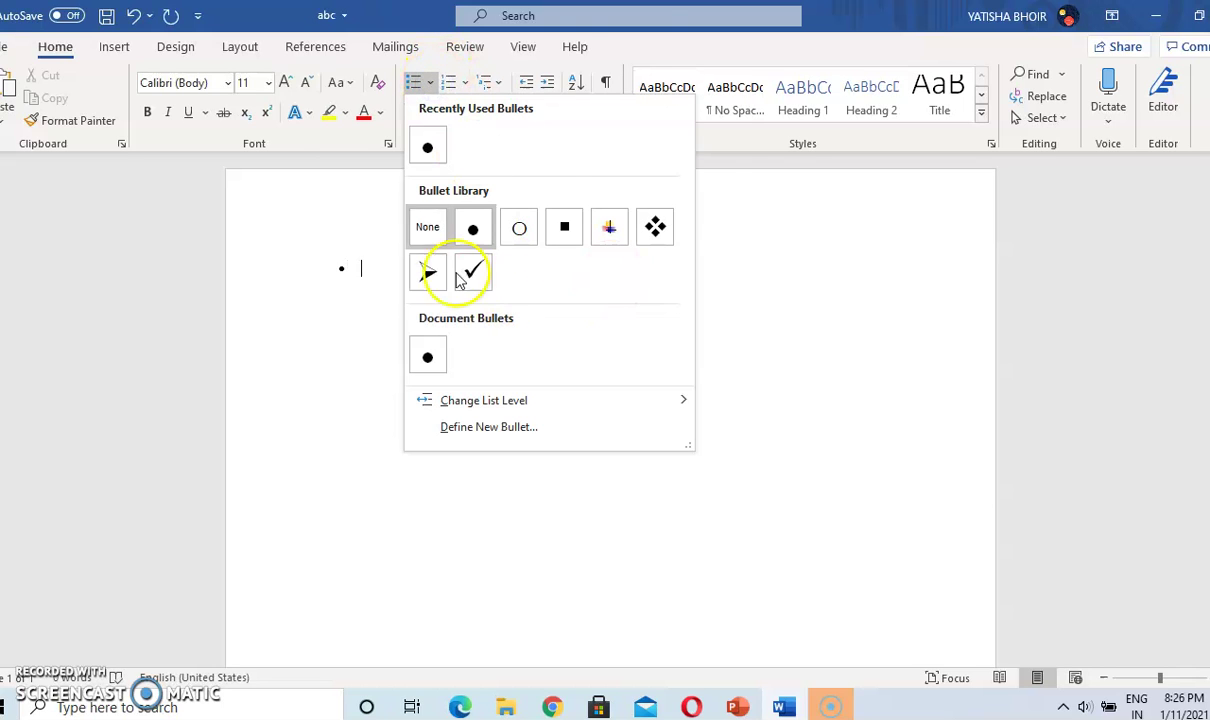
{"action": "left_click", "coordinate": [651, 230]}
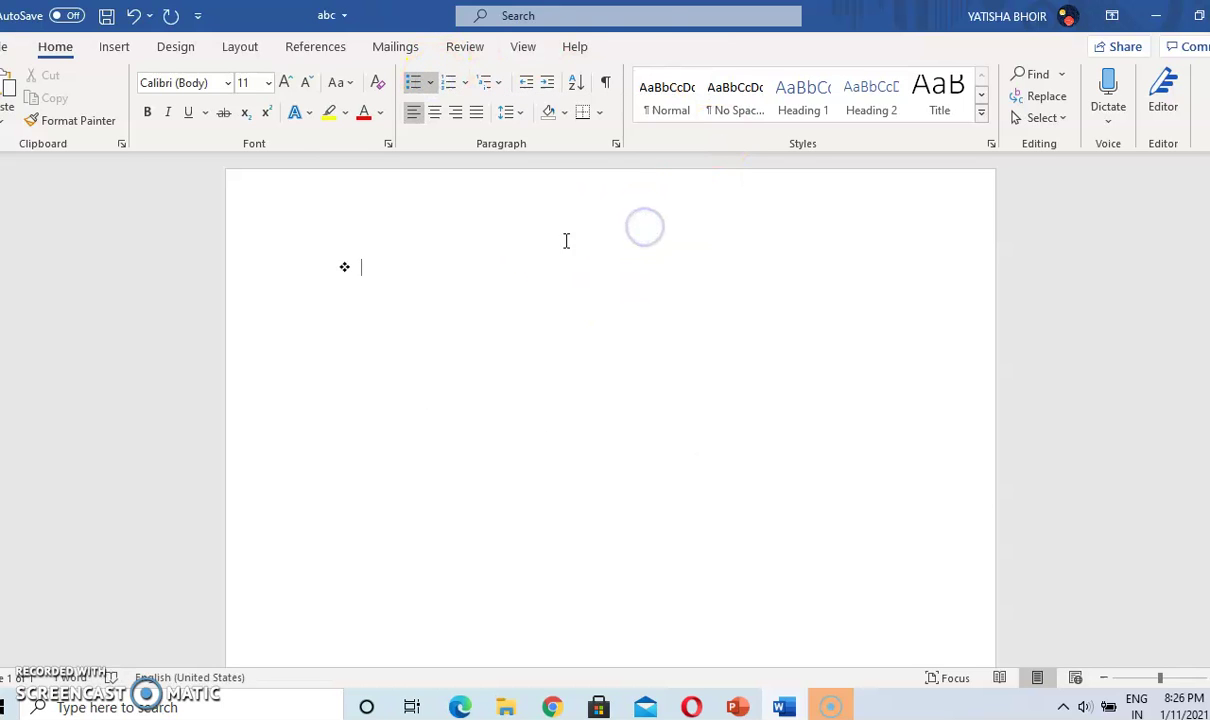
- Type the bulleted items abc, pqr, jg, hj, then return to PowerPoint
{"action": "type", "text": "abc"}
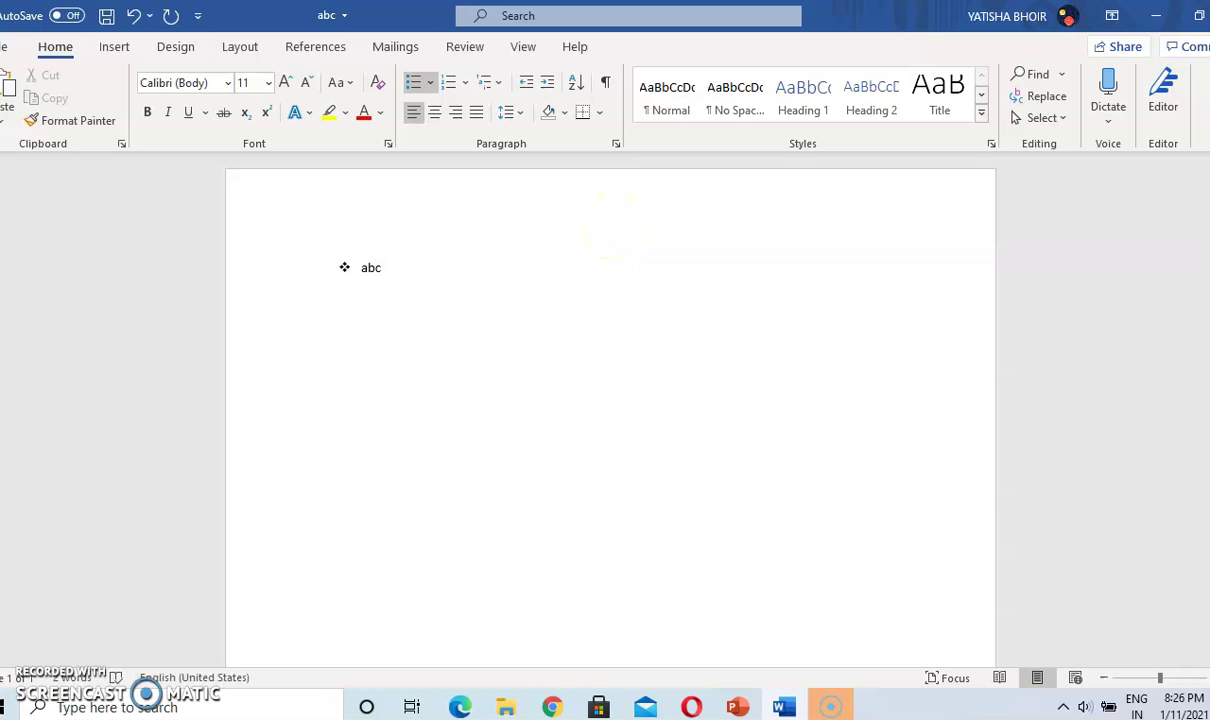
{"action": "key", "text": "Return"}
{"action": "type", "text": "pqr"}
{"action": "key", "text": "Return"}
{"action": "type", "text": "jg"}
{"action": "key", "text": "Return"}
{"action": "type", "text": "hj"}
{"action": "key", "text": "Return"}
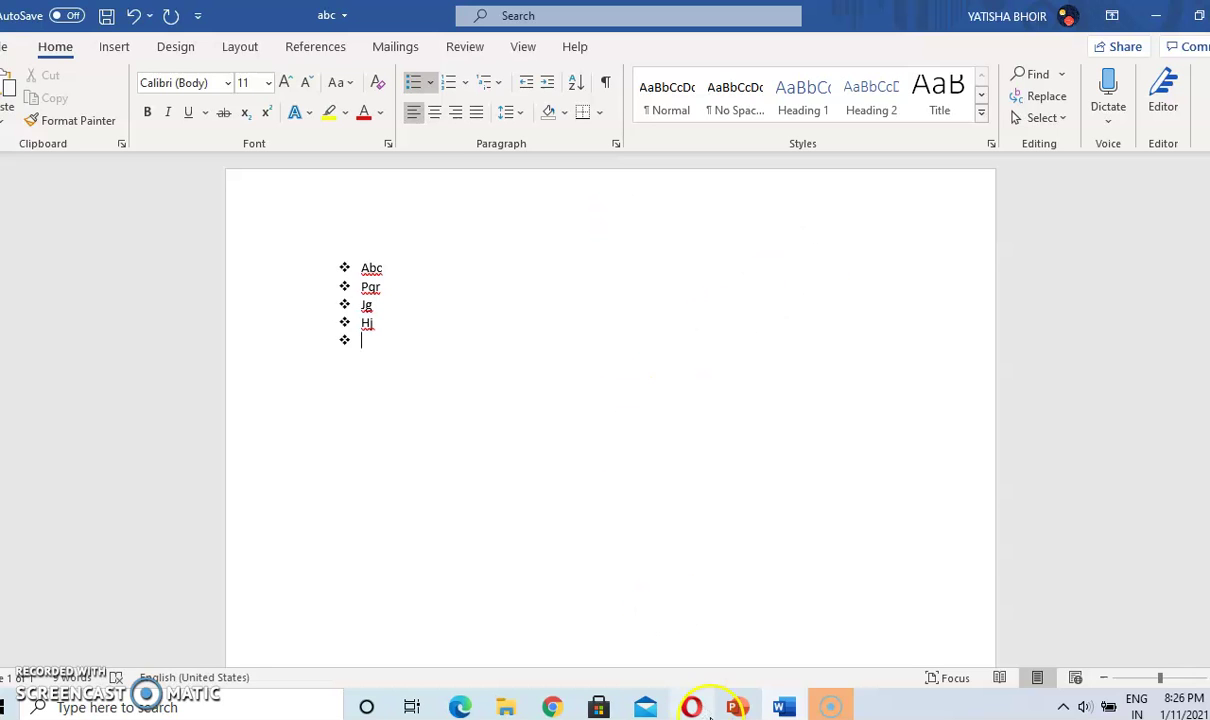
{"action": "left_click", "coordinate": [738, 707]}
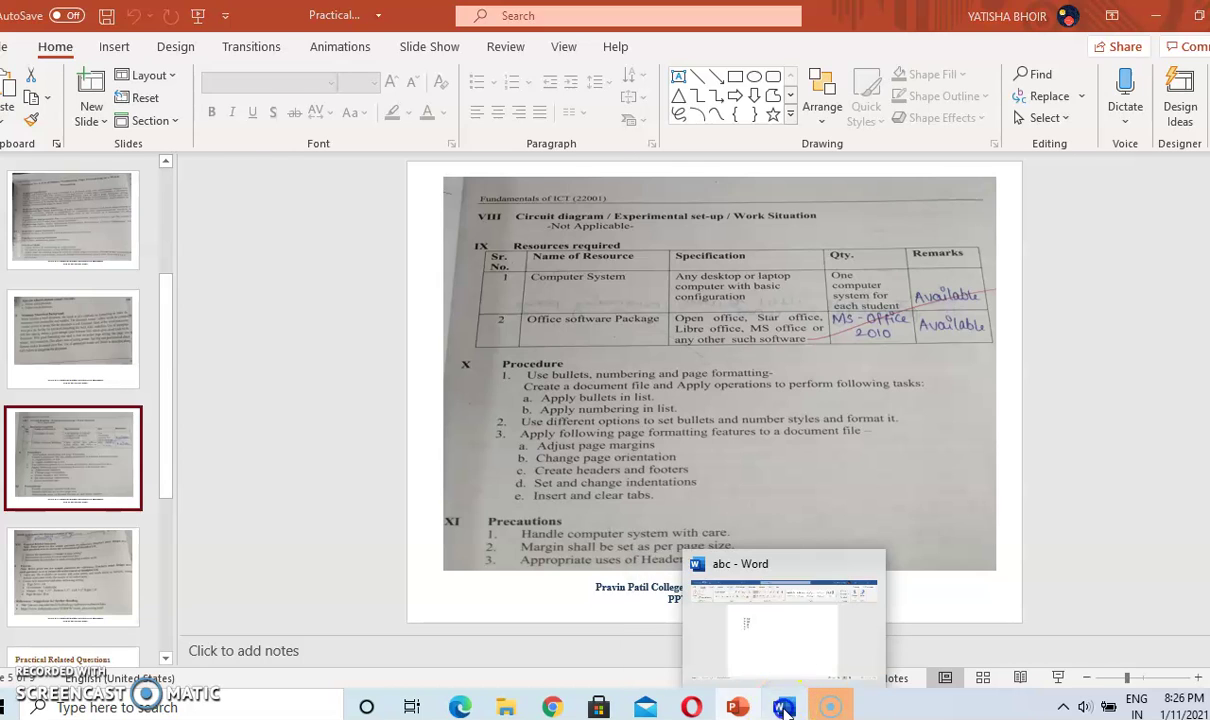
- Bring Word's abc back and preview numbering styles on the diamond list
{"action": "left_click", "coordinate": [740, 668]}
{"action": "left_click", "coordinate": [472, 83]}
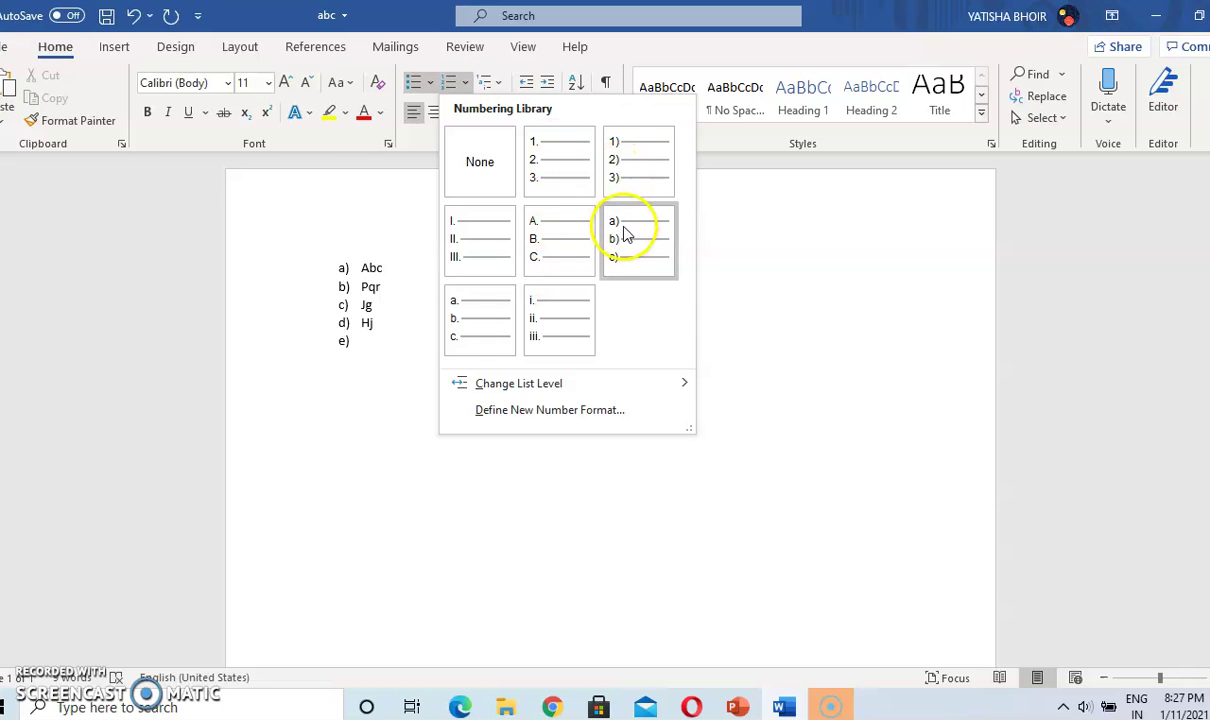
- Dismiss the Numbering Library without applying it and return to PowerPoint's Slide Show commands
{"action": "left_click", "coordinate": [624, 567]}
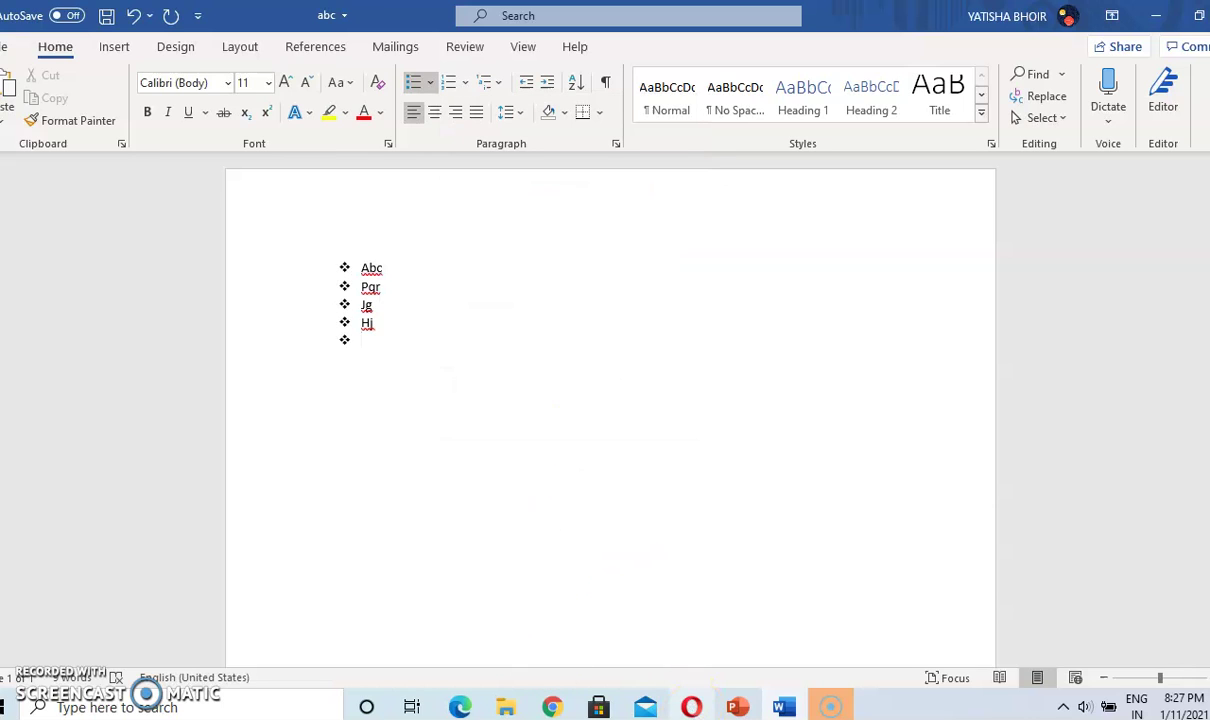
{"action": "left_click", "coordinate": [724, 712]}
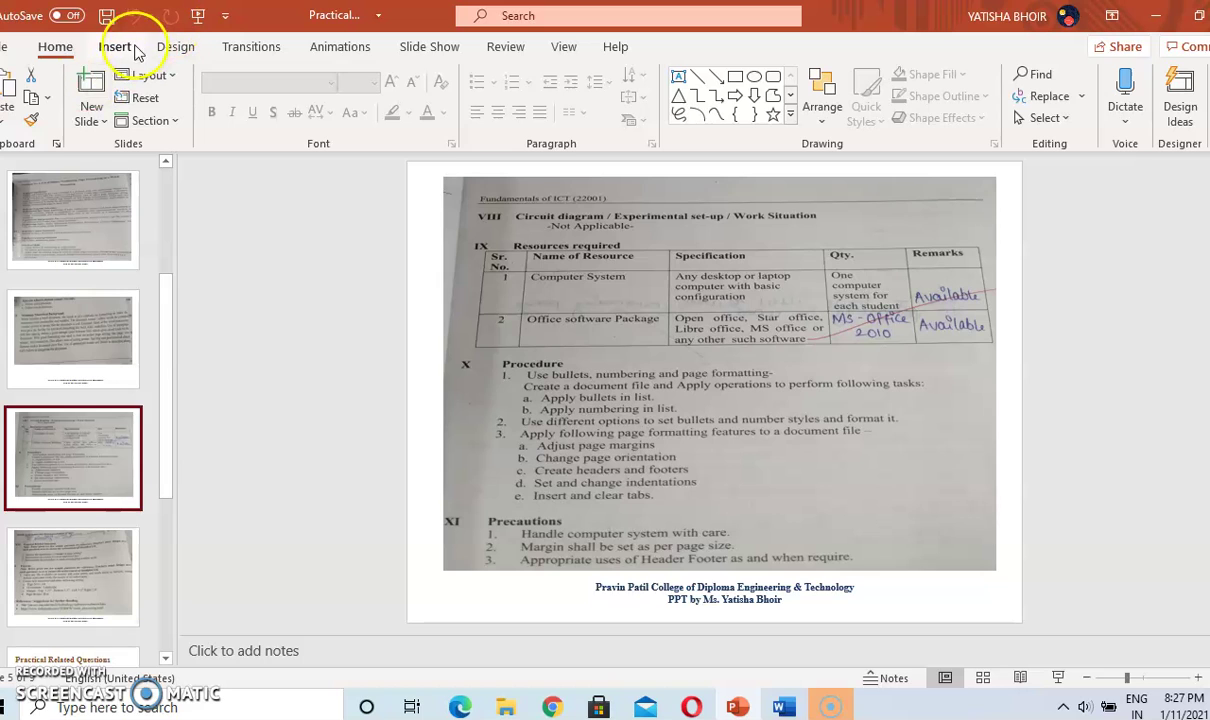
{"action": "left_click", "coordinate": [412, 46]}
- Present the Procedure slide from the current slide, end it, and return to Word's abc
{"action": "left_click", "coordinate": [72, 108]}
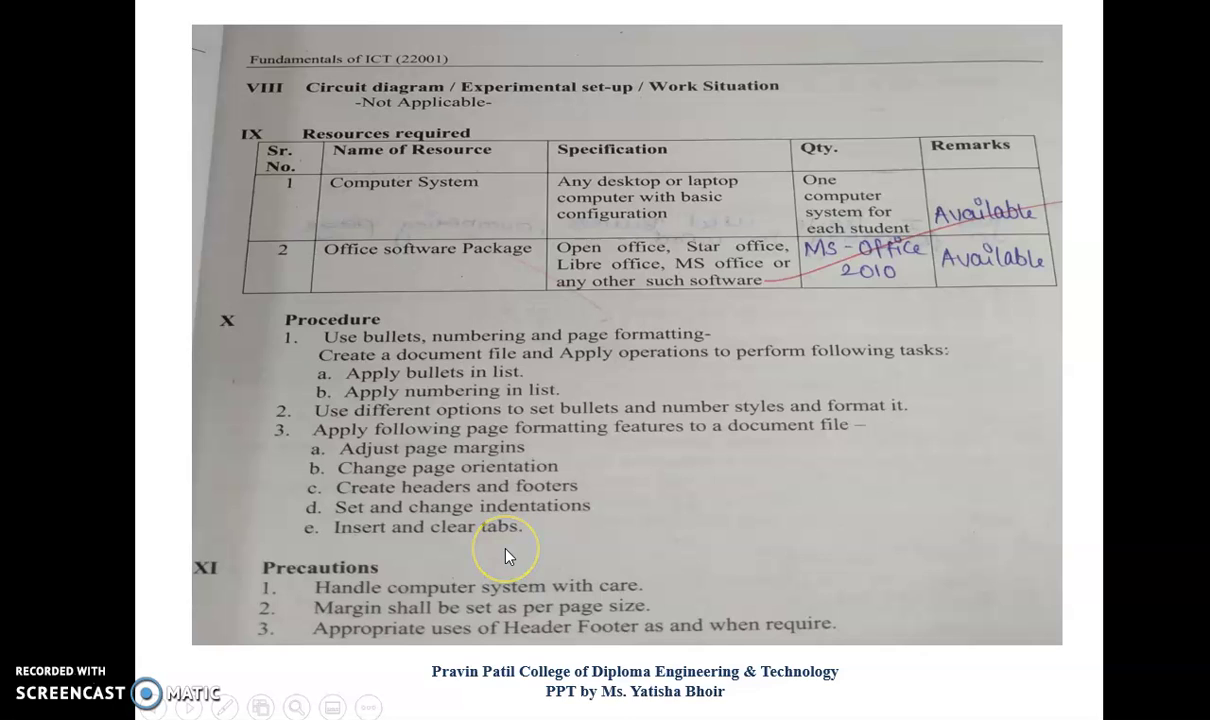
{"action": "key", "text": "Escape"}
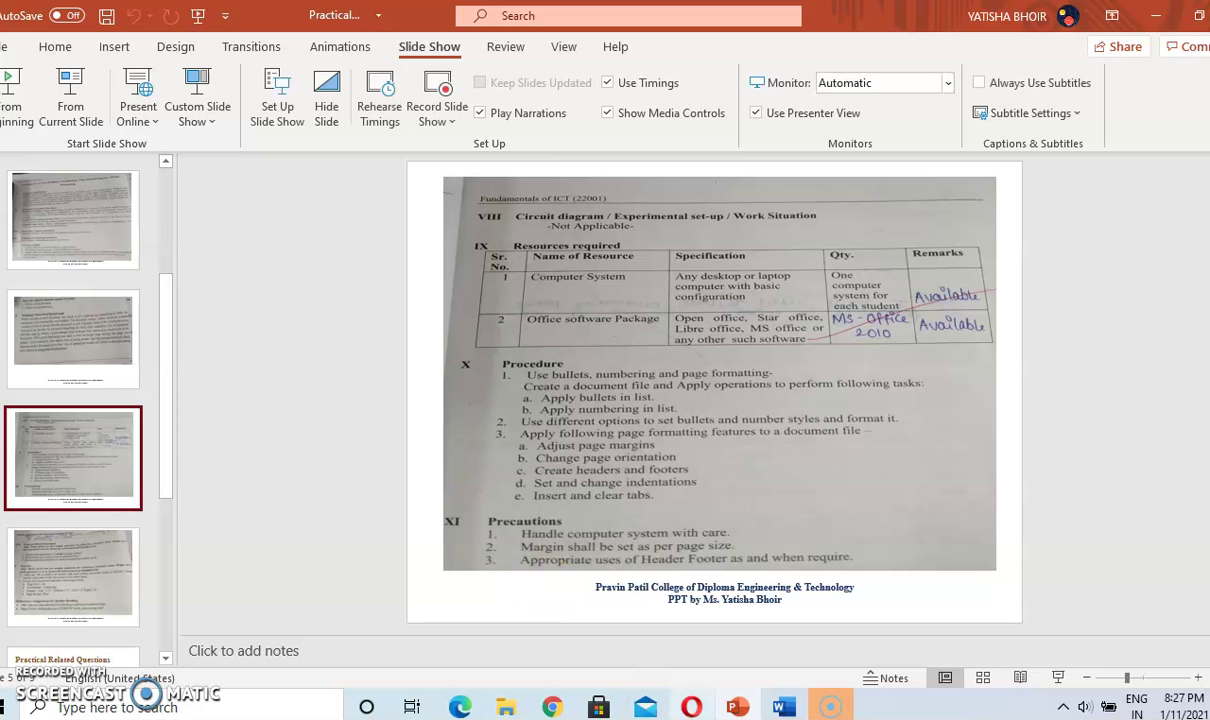
{"action": "key", "text": "alt+Tab"}
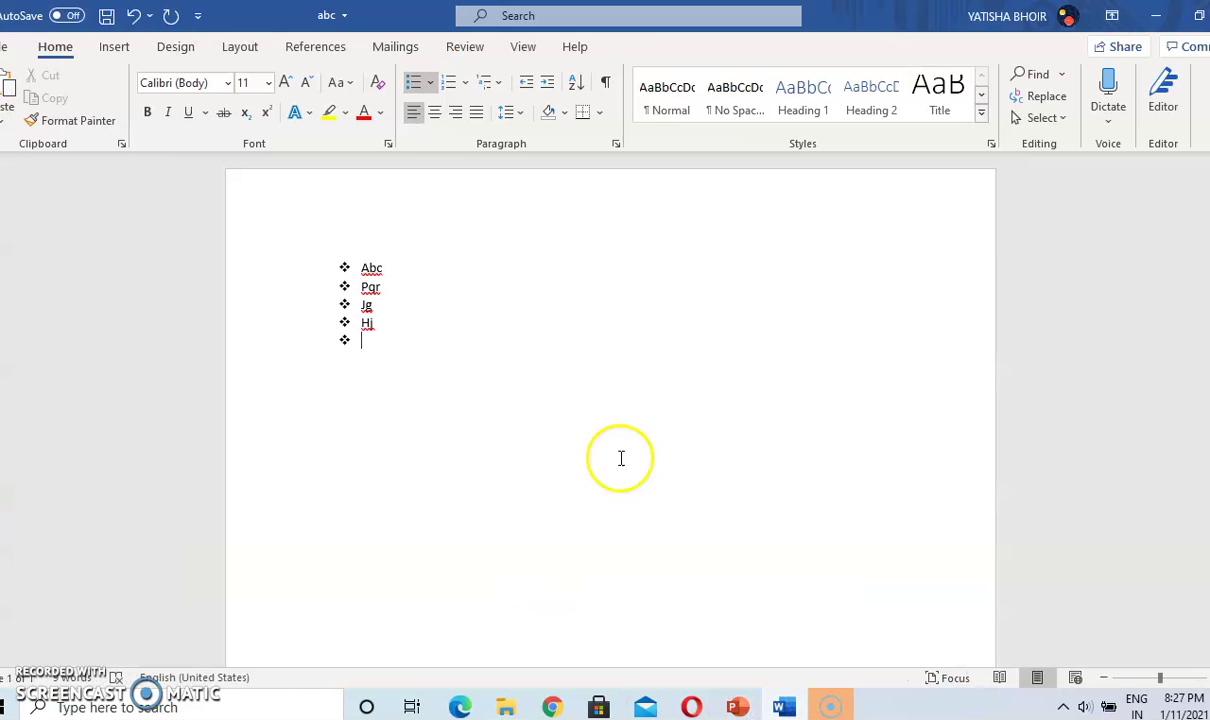
{"action": "left_click", "coordinate": [240, 50]}
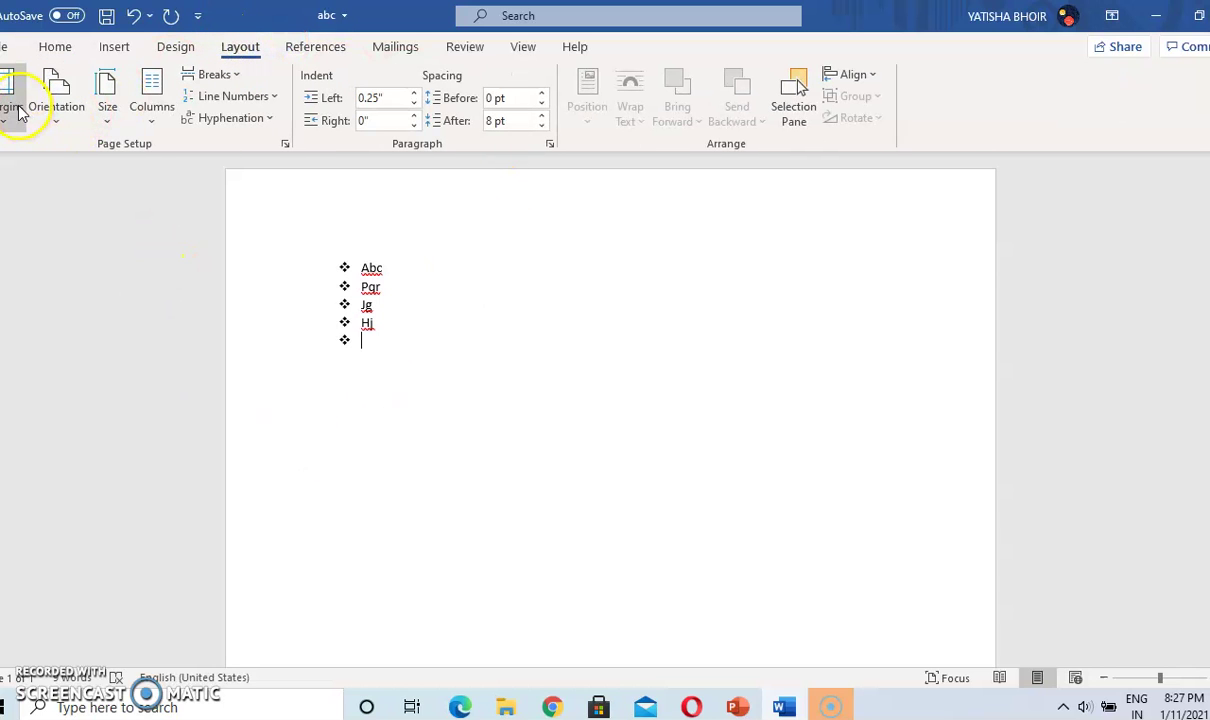
{"action": "left_click", "coordinate": [47, 113]}
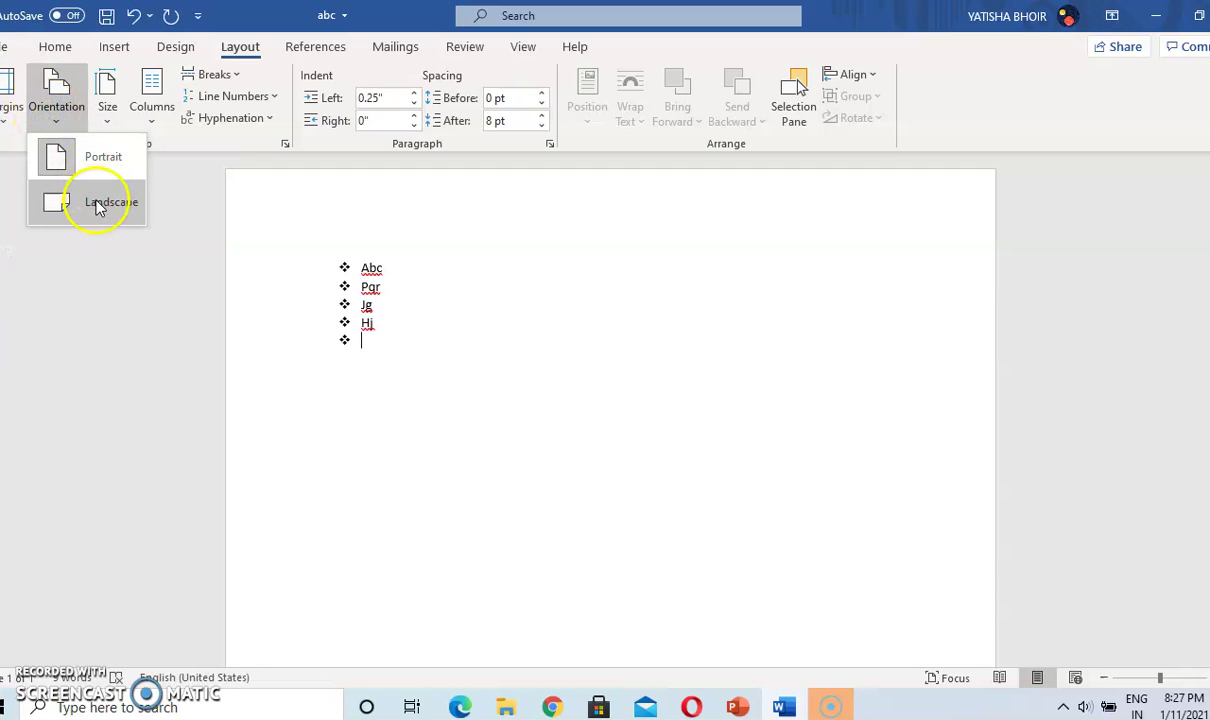
{"action": "left_click", "coordinate": [97, 206]}
{"action": "left_click", "coordinate": [61, 100]}
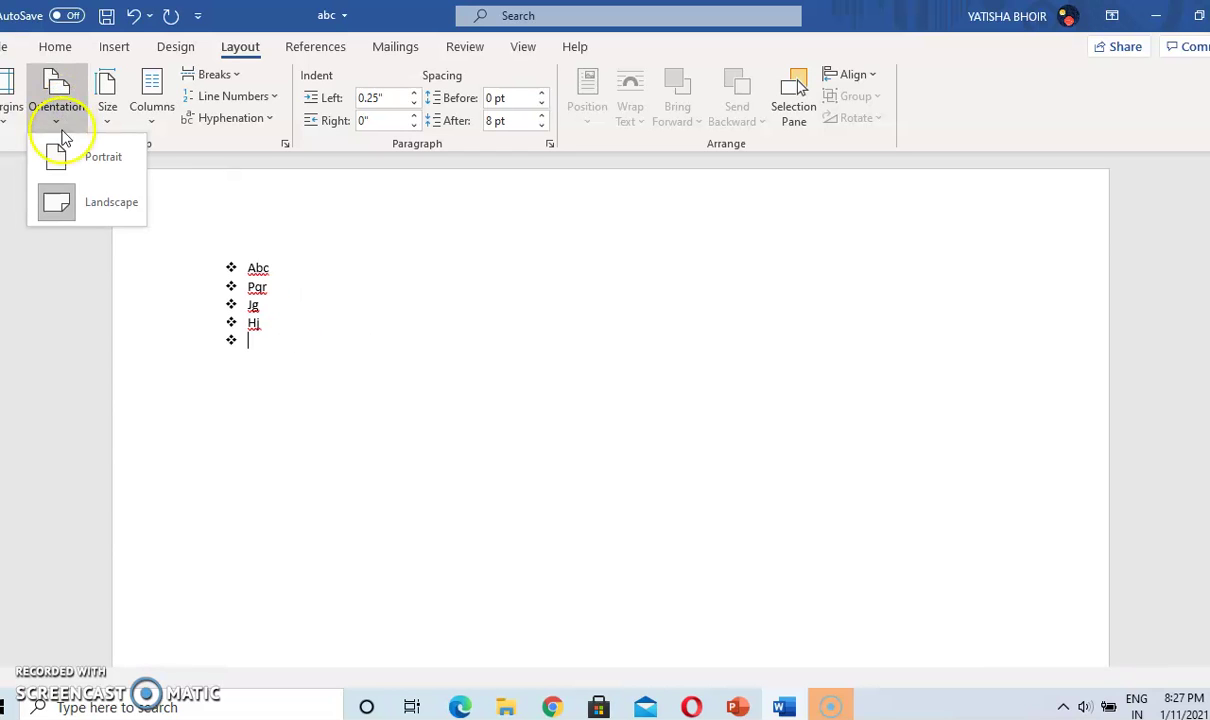
{"action": "left_click", "coordinate": [60, 145]}
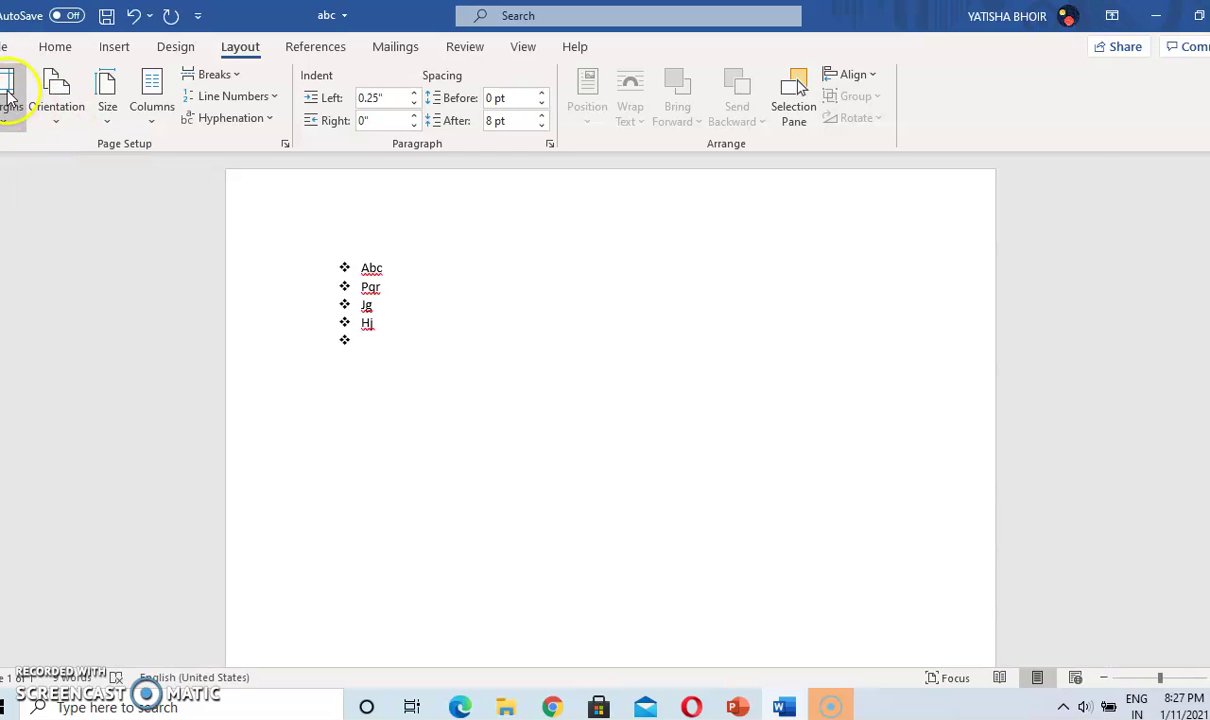
{"action": "left_click", "coordinate": [10, 92]}
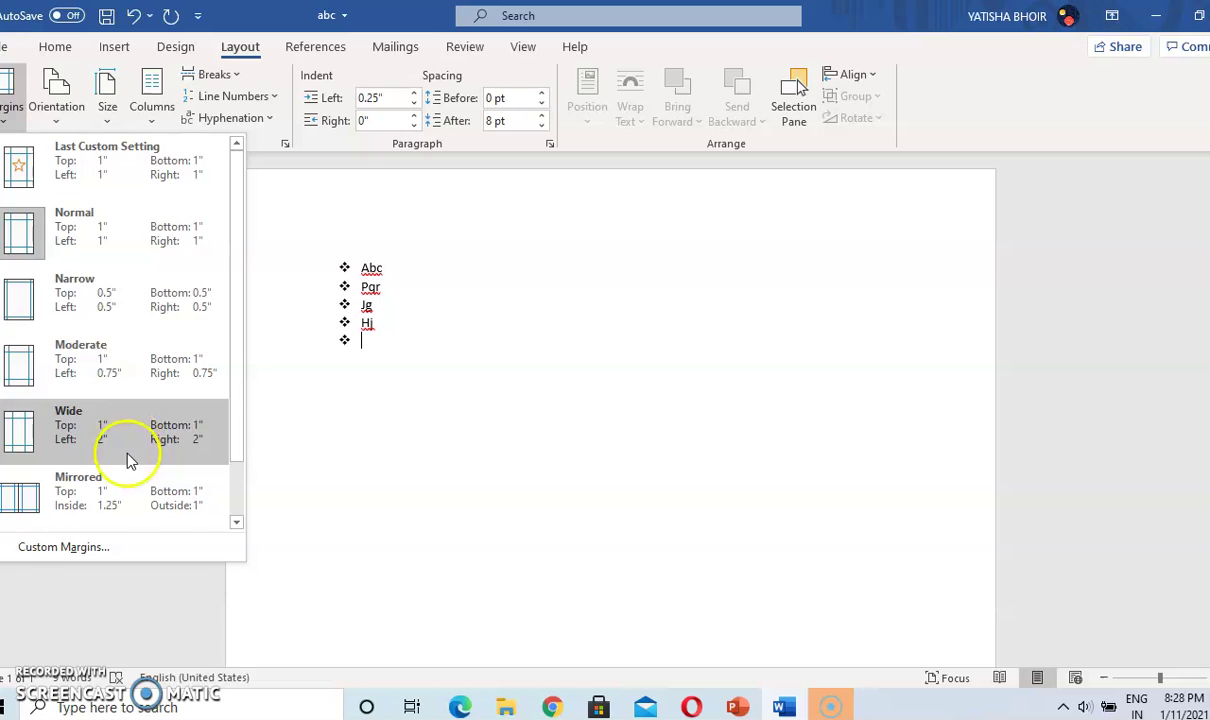
{"action": "left_click", "coordinate": [405, 500]}
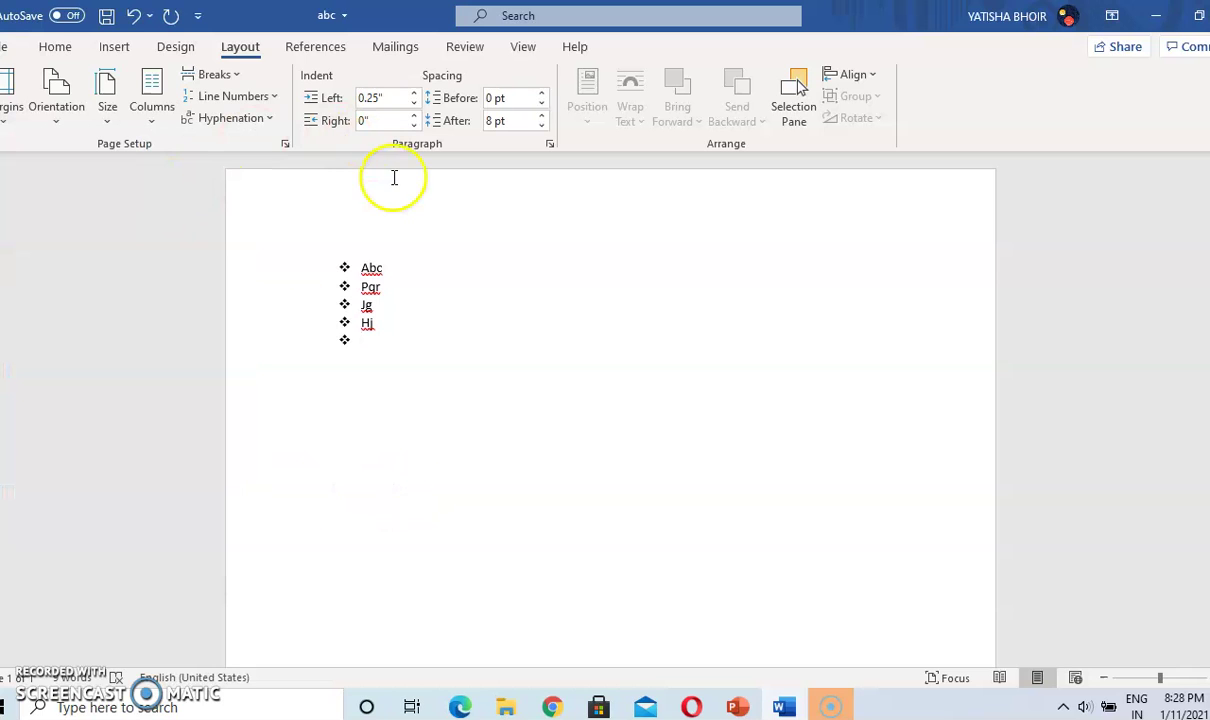
{"action": "left_click", "coordinate": [114, 47]}
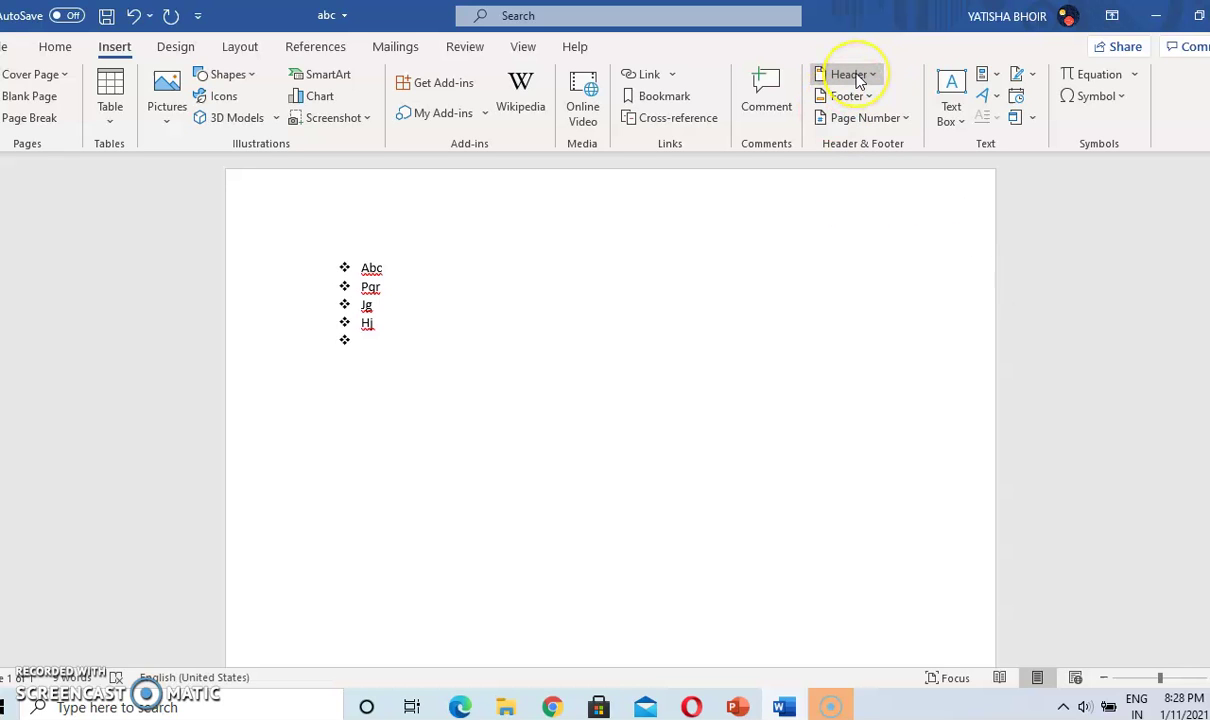
- Switch from Word's Insert view back to the PowerPoint presentation
{"action": "left_click", "coordinate": [735, 706]}
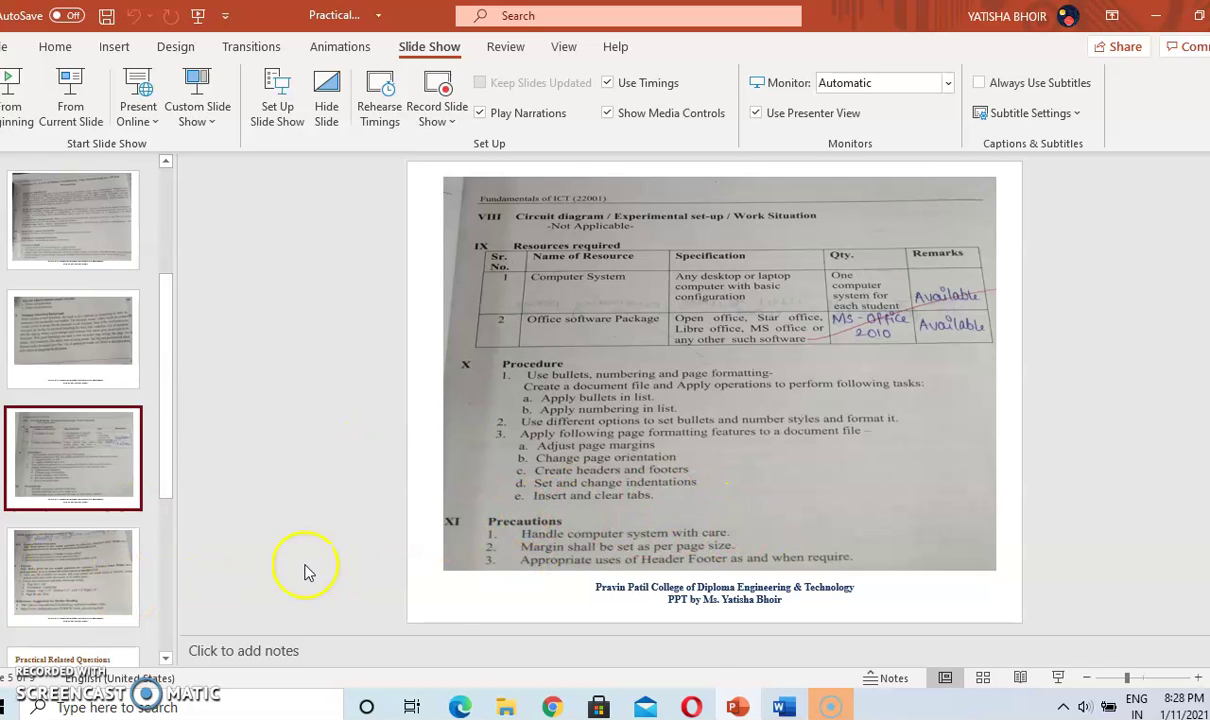
- Browse to the Exercise slide, present it briefly, then return to Word's abc
{"action": "left_click", "coordinate": [70, 560]}
{"action": "left_click", "coordinate": [65, 495]}
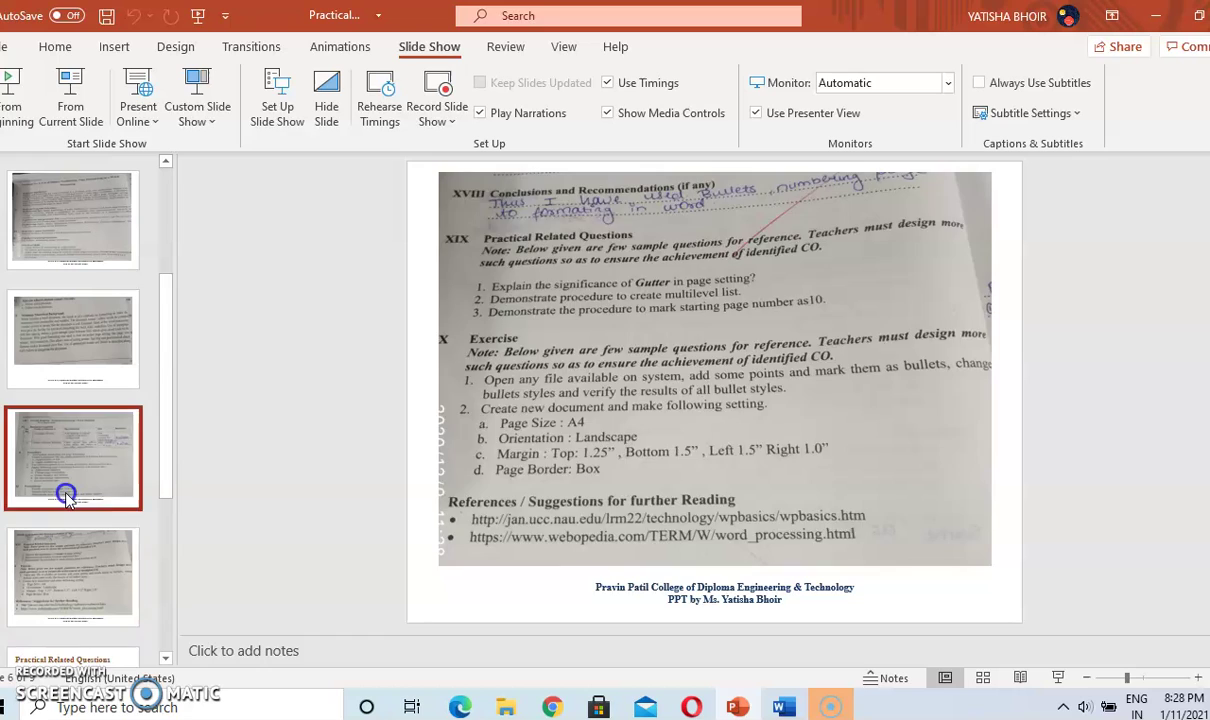
{"action": "left_click", "coordinate": [112, 590]}
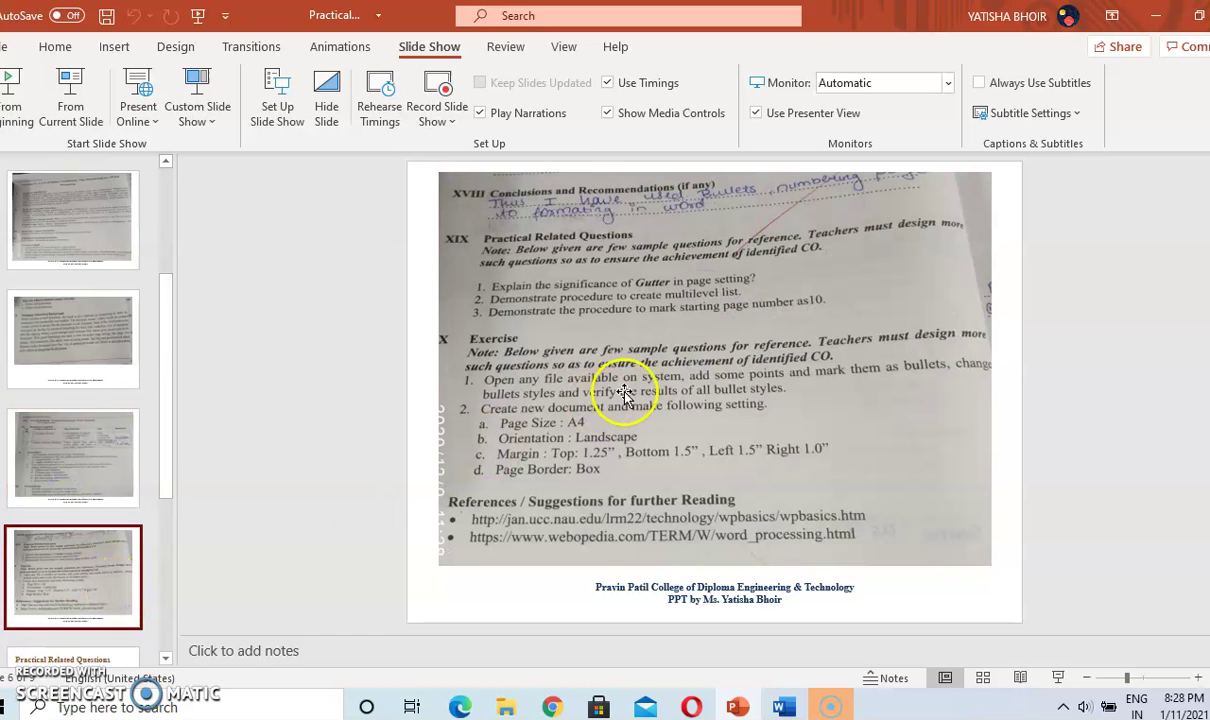
{"action": "left_click", "coordinate": [72, 104]}
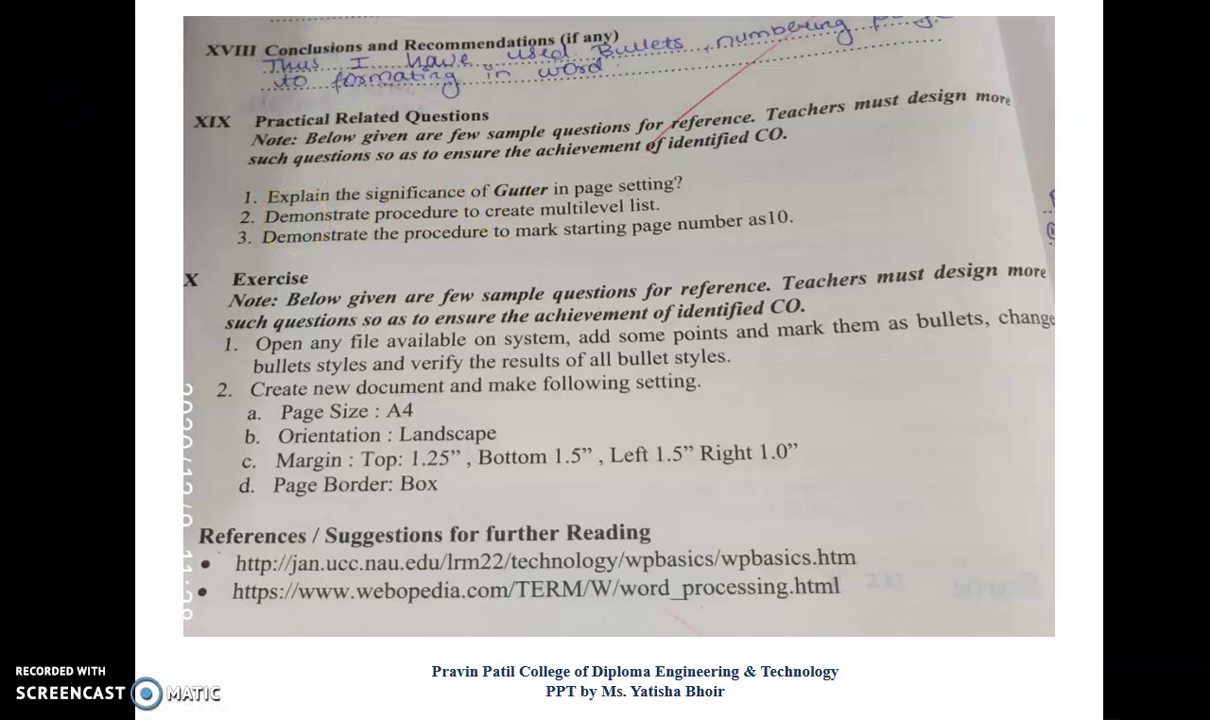
{"action": "key", "text": "Escape"}
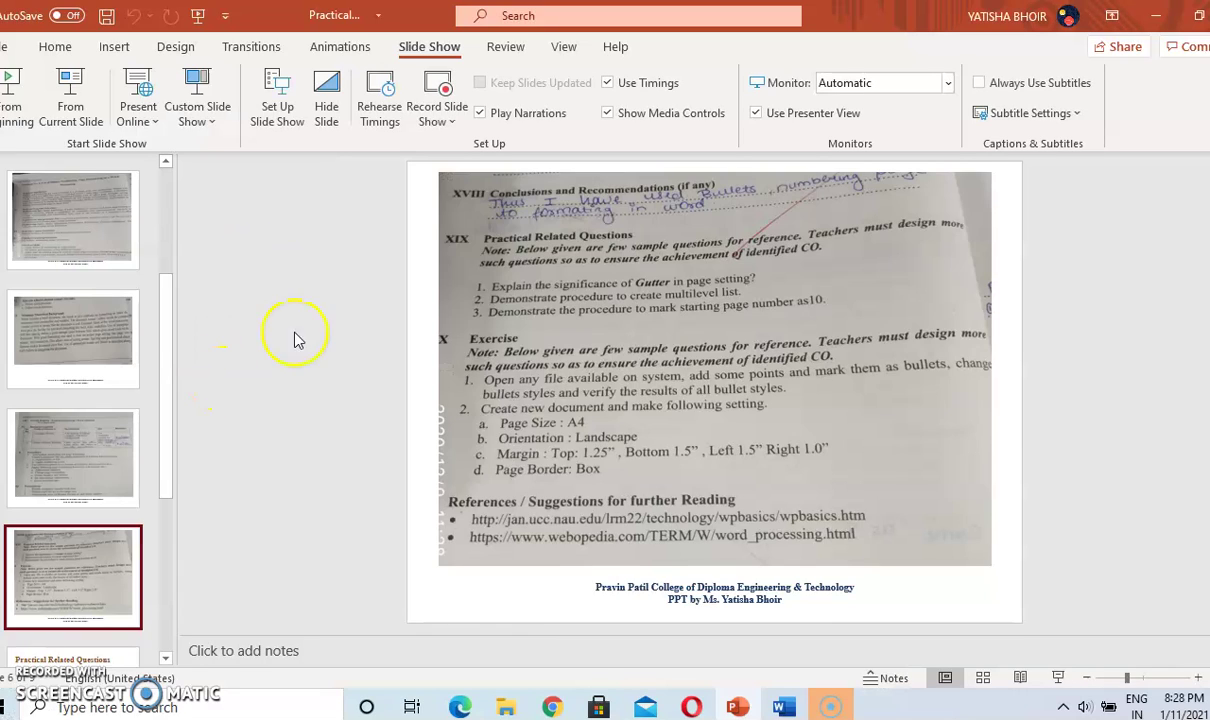
{"action": "scroll", "coordinate": [362, 286], "scroll_direction": "down", "scroll_amount": 1}
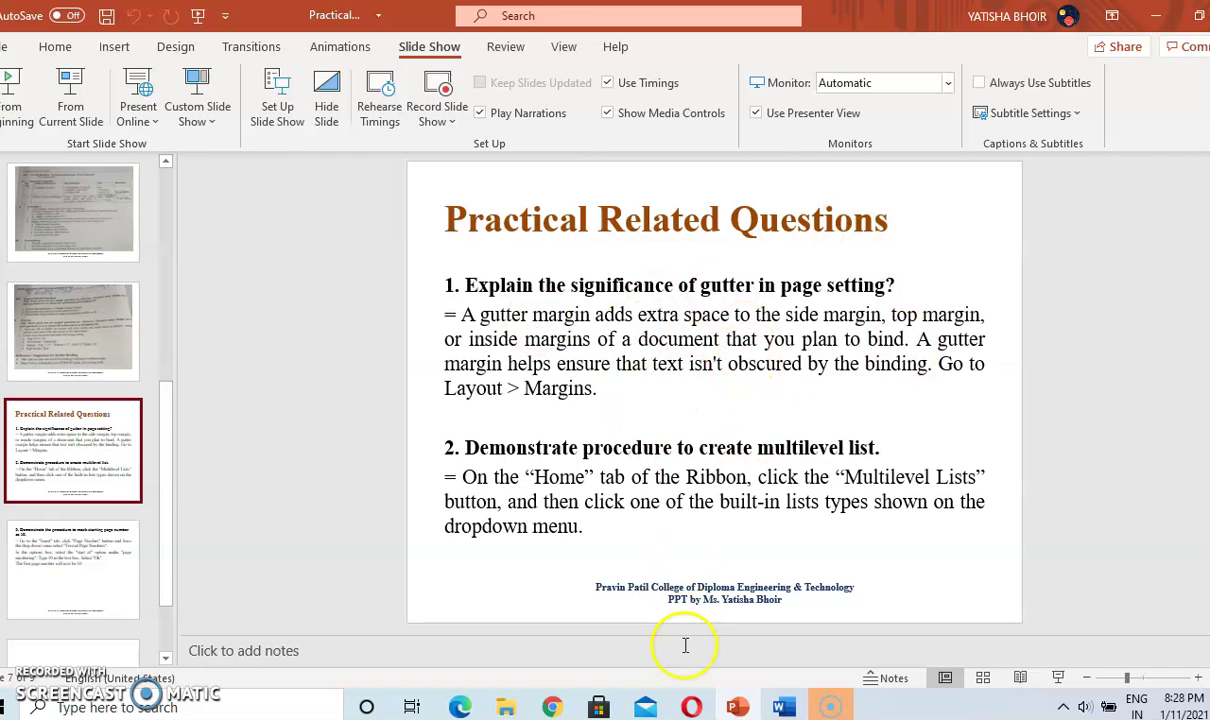
{"action": "left_click", "coordinate": [782, 708]}
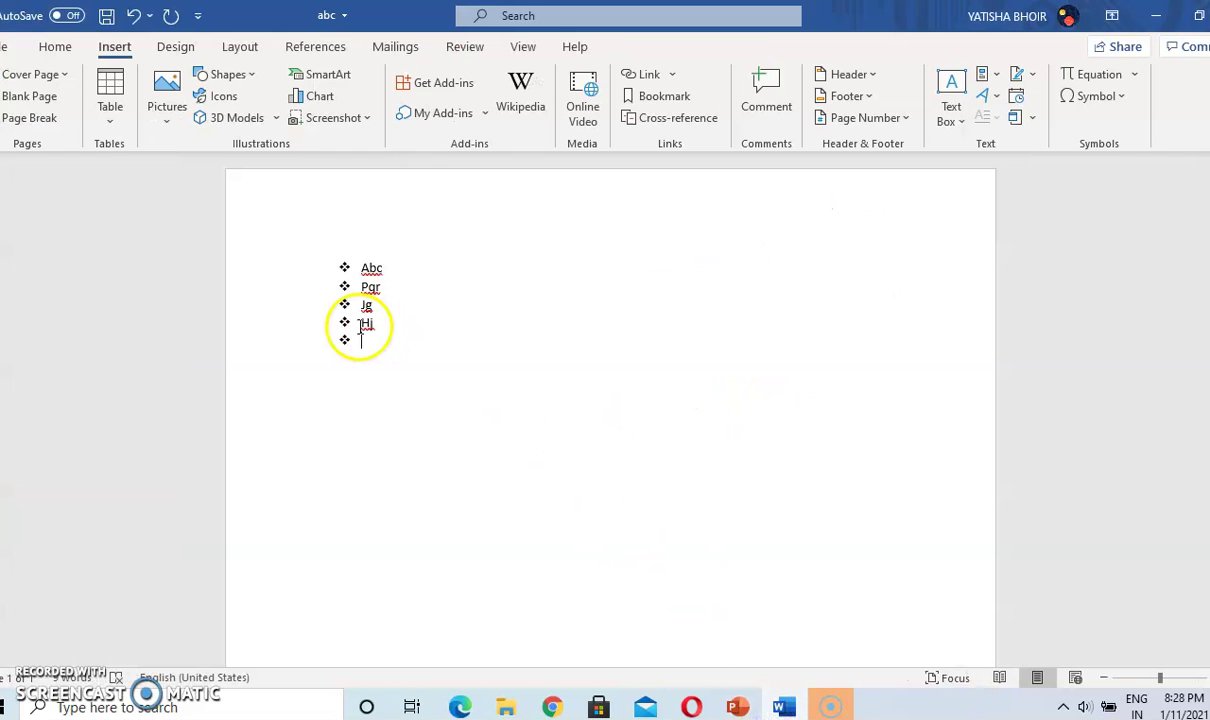
- Open Custom Margins in Page Setup and raise the top margin to 2.4"
{"action": "left_click", "coordinate": [236, 55]}
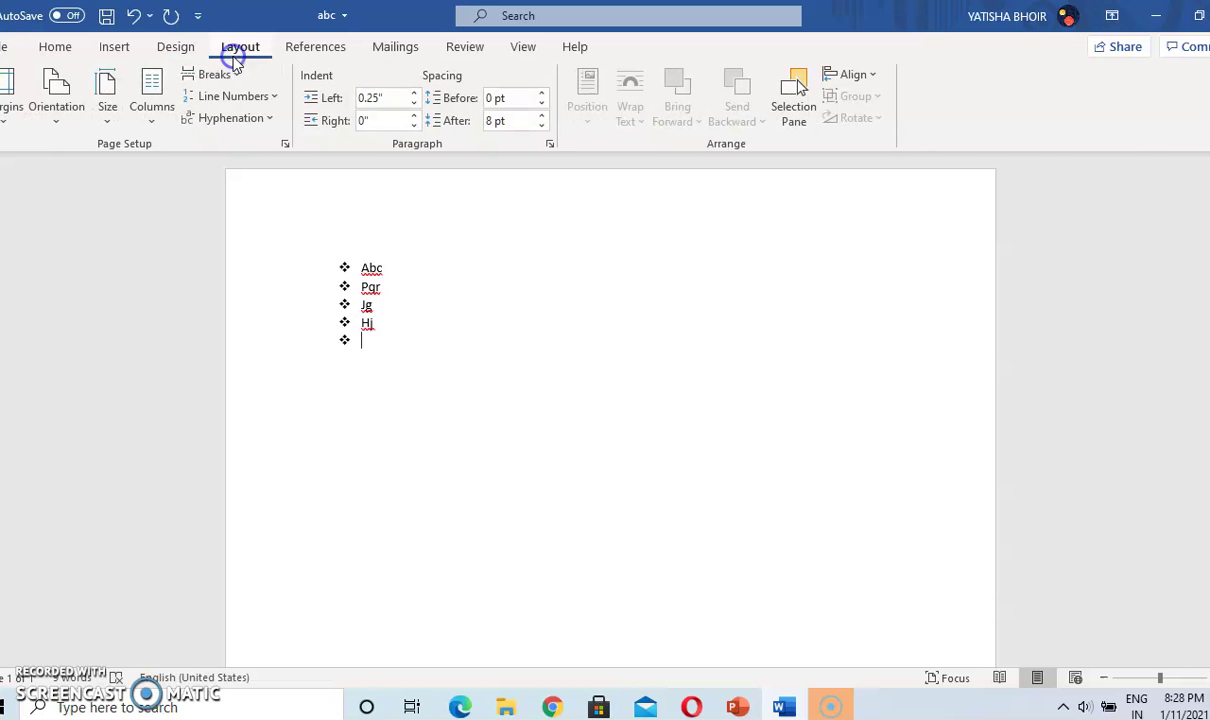
{"action": "left_click", "coordinate": [10, 90]}
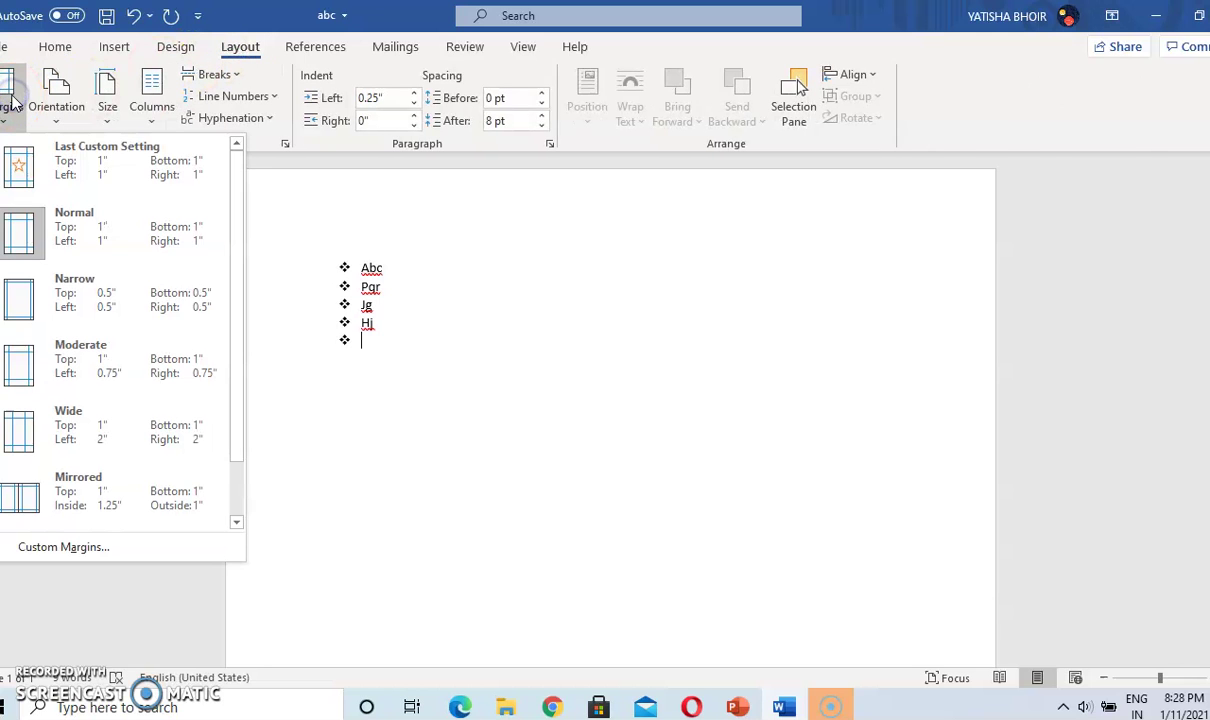
{"action": "left_click", "coordinate": [104, 550]}
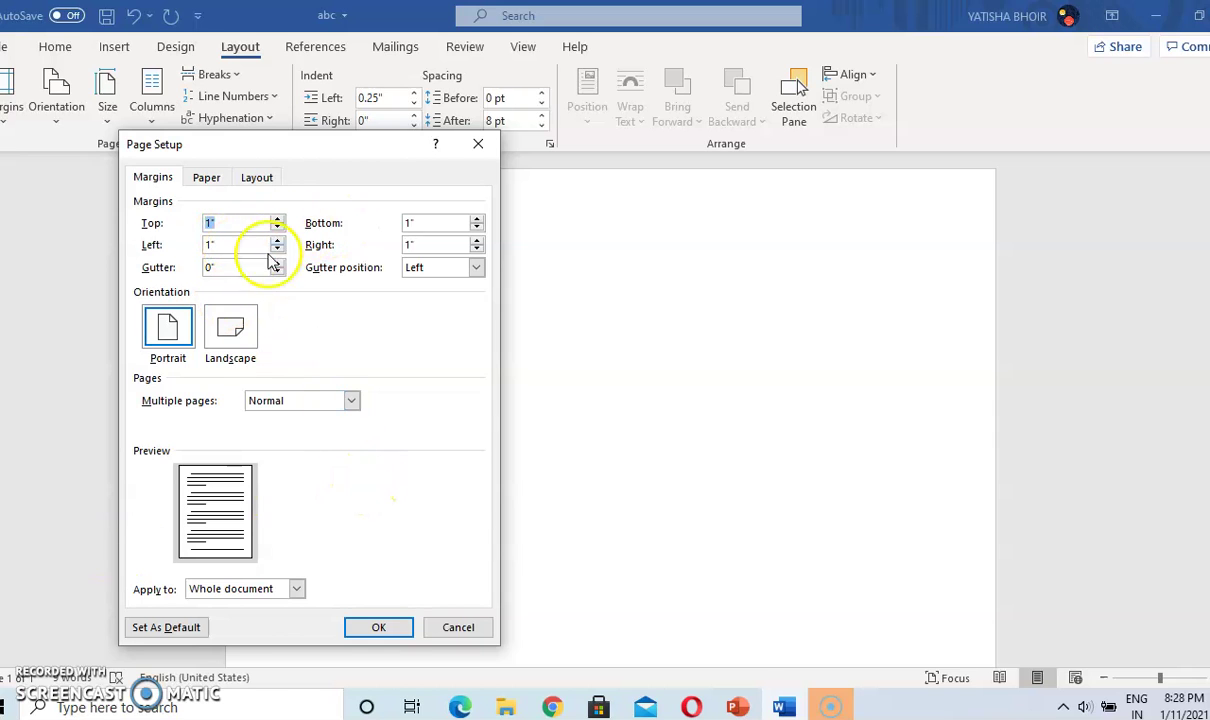
{"action": "left_click", "coordinate": [478, 144]}
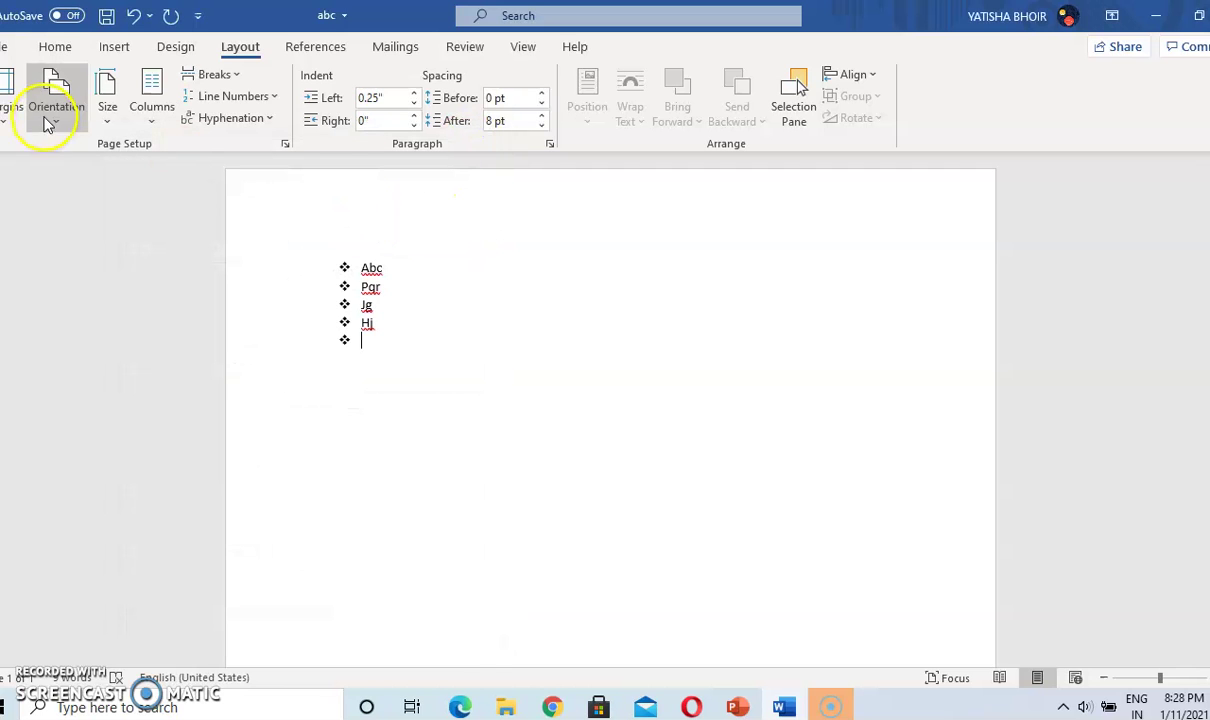
{"action": "left_click", "coordinate": [8, 90]}
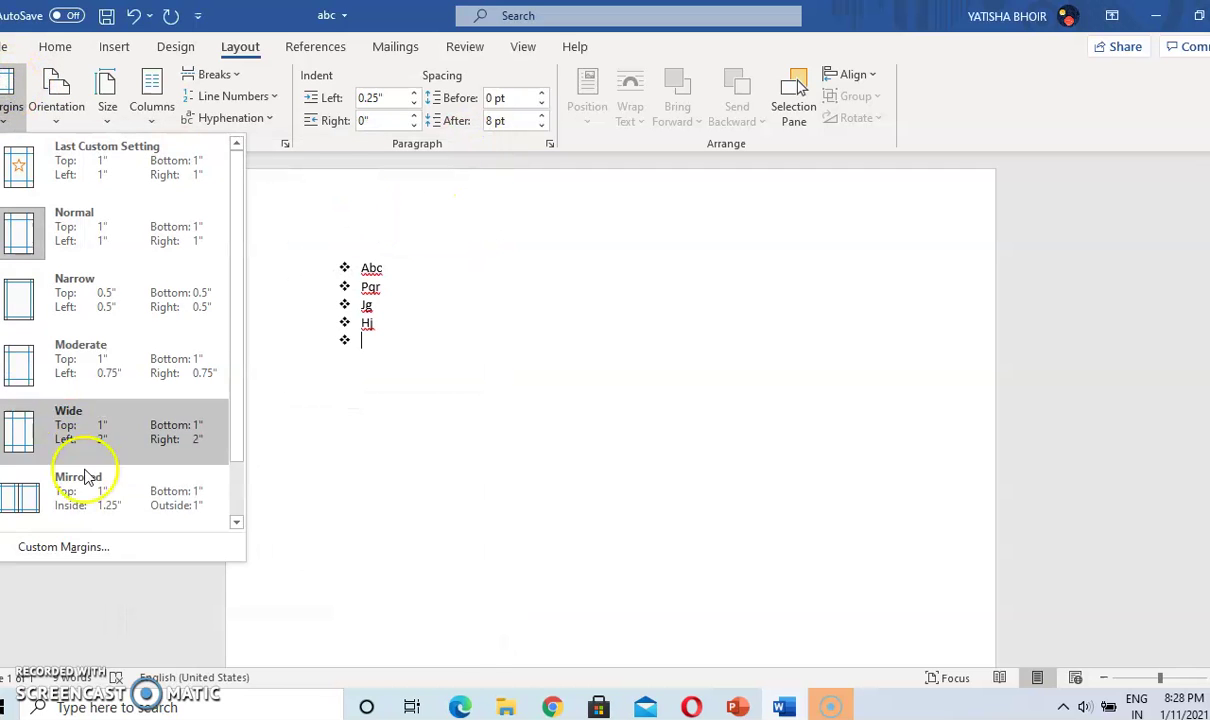
{"action": "left_click", "coordinate": [92, 550]}
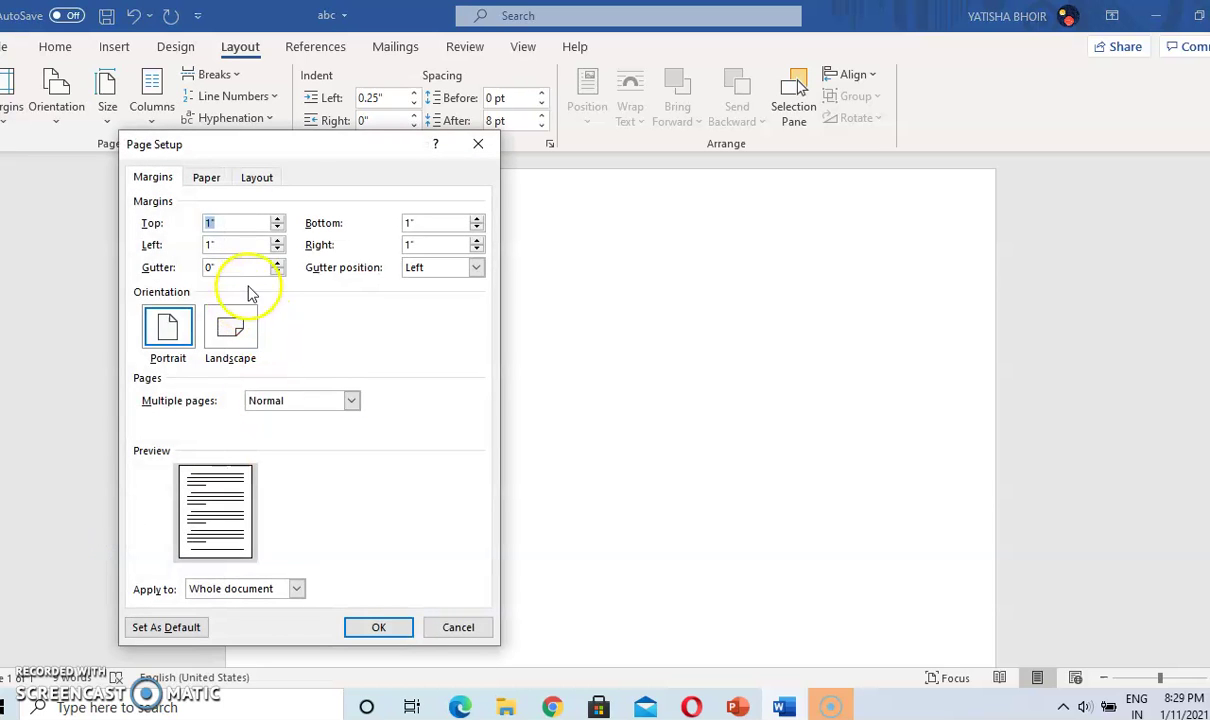
{"action": "left_click", "coordinate": [276, 218]}
{"action": "left_click", "coordinate": [276, 218]}
{"action": "left_click", "coordinate": [276, 218]}
{"action": "left_click", "coordinate": [276, 218]}
{"action": "left_click", "coordinate": [276, 218]}
{"action": "left_click", "coordinate": [276, 218]}
{"action": "left_click", "coordinate": [276, 218]}
{"action": "left_click", "coordinate": [276, 218]}
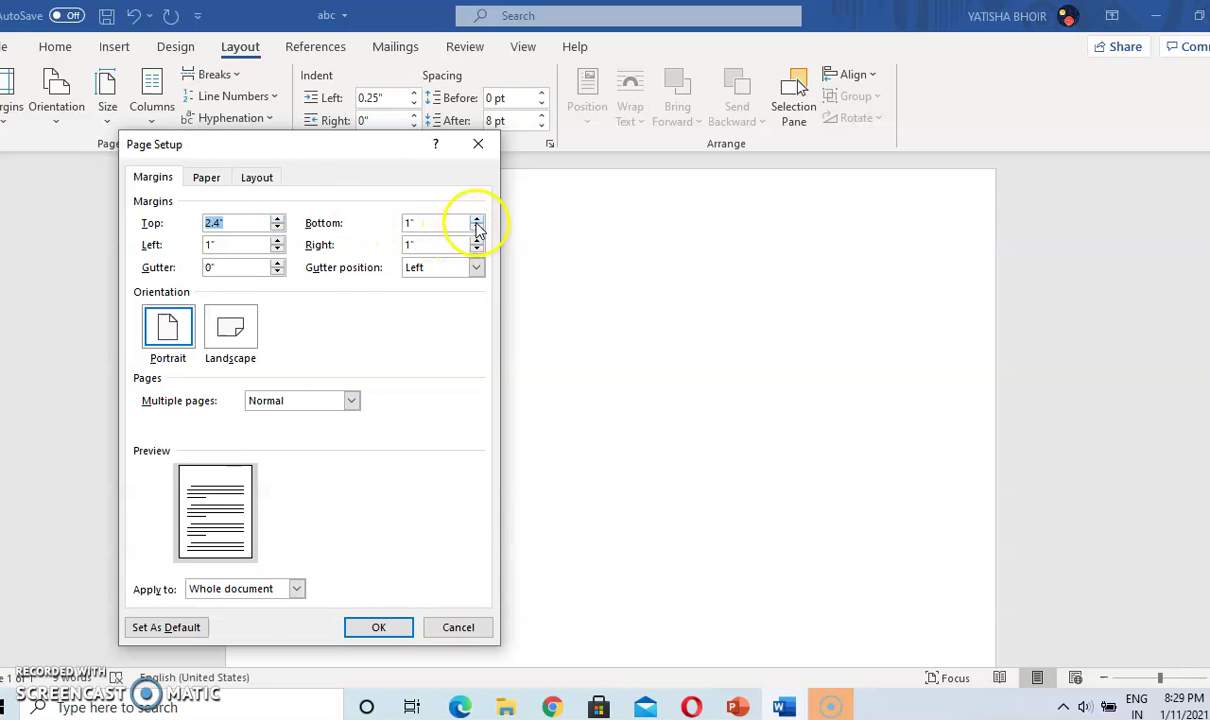
- Set a 3" gutter positioned Left and apply the new margins
{"action": "left_click", "coordinate": [281, 268]}
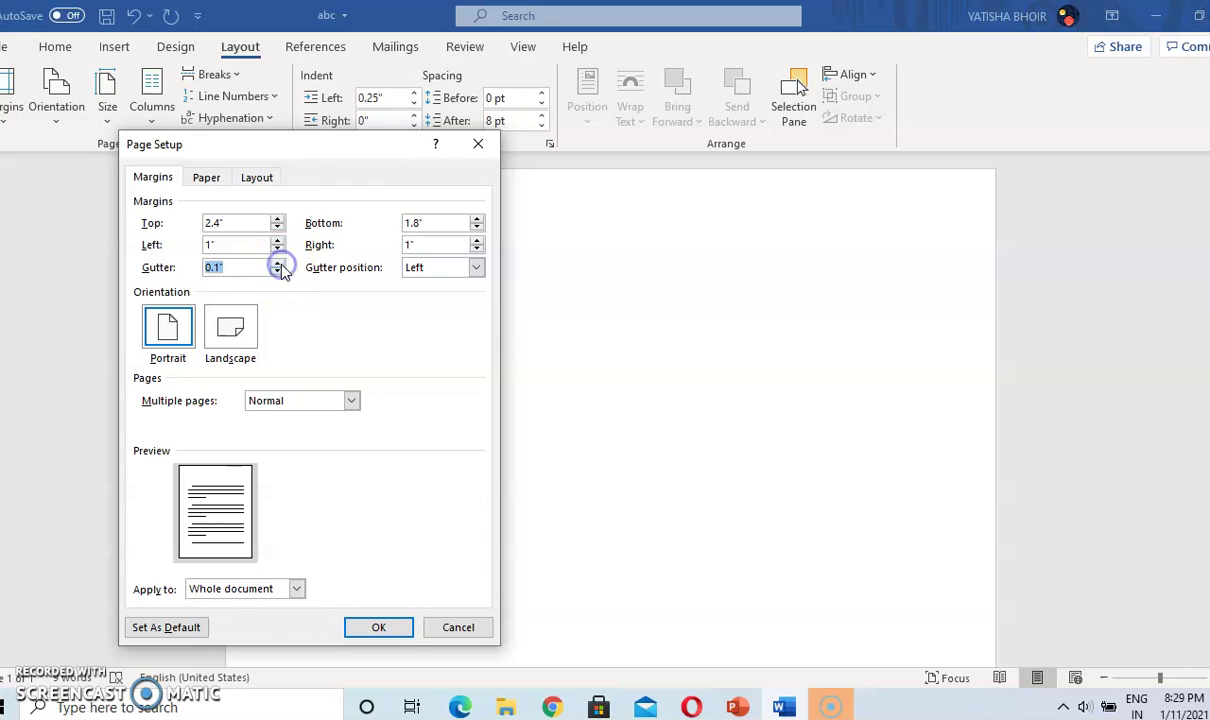
{"action": "left_click", "coordinate": [481, 270]}
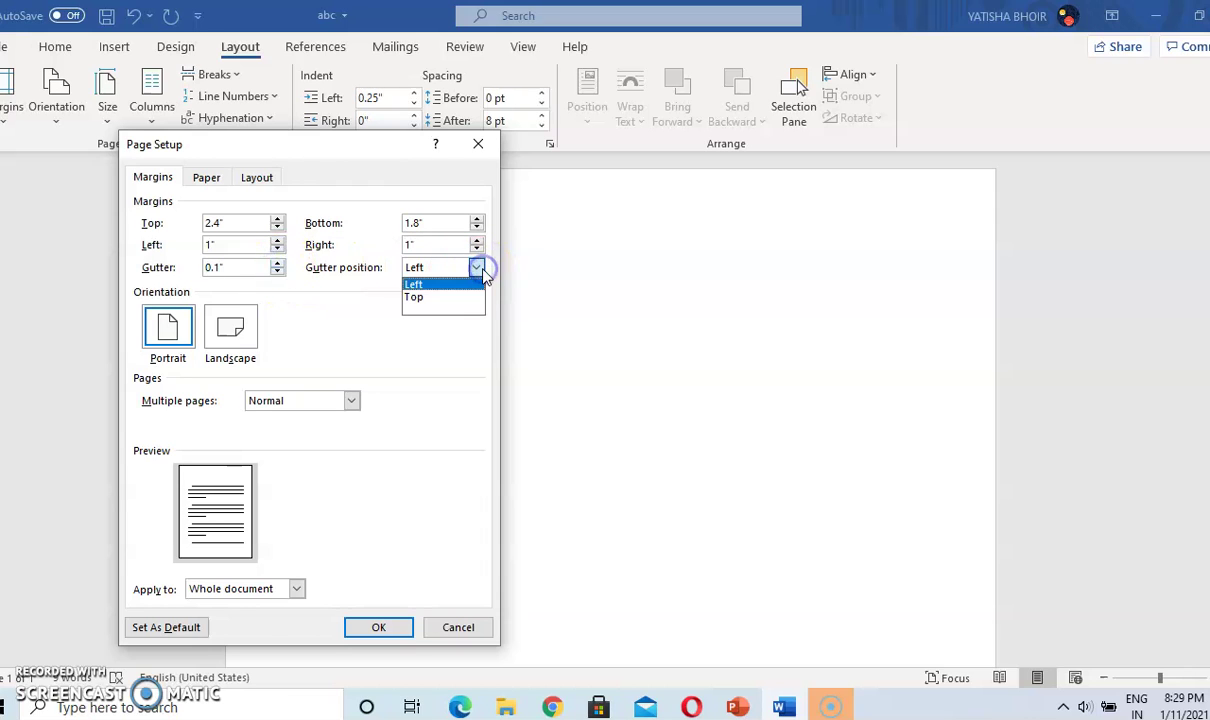
{"action": "left_click", "coordinate": [338, 309]}
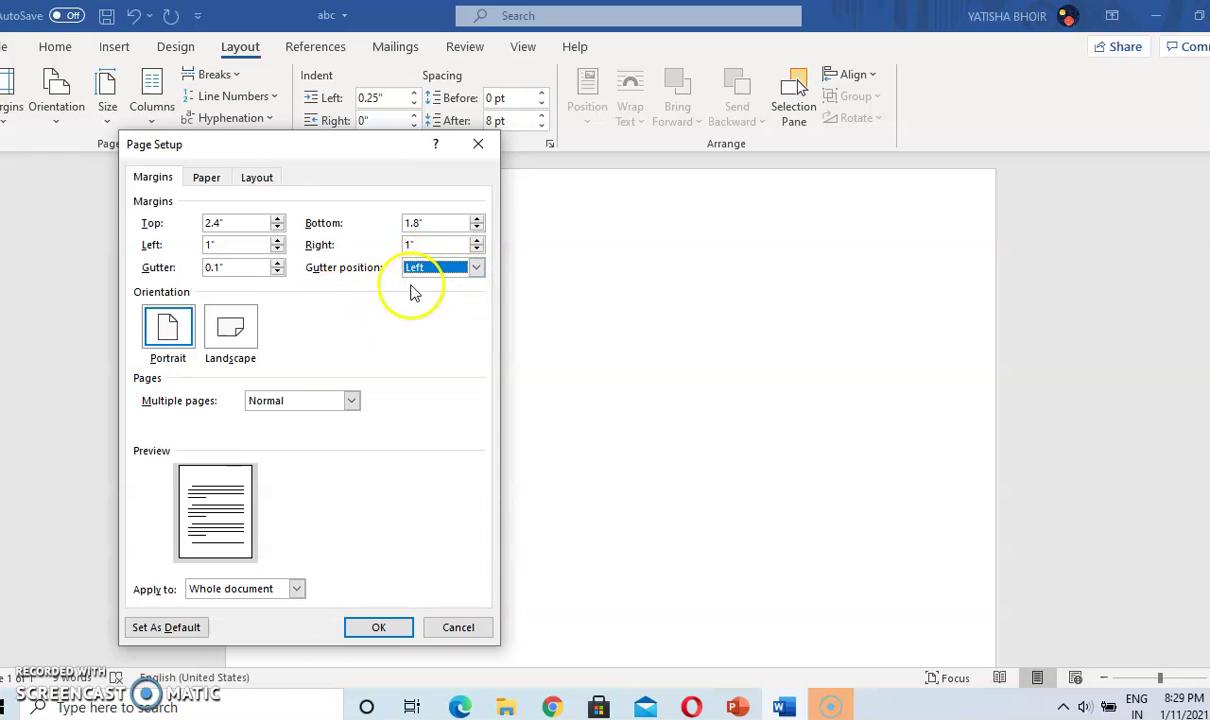
{"action": "left_click", "coordinate": [278, 262]}
{"action": "left_click", "coordinate": [278, 262]}
{"action": "left_click", "coordinate": [278, 262]}
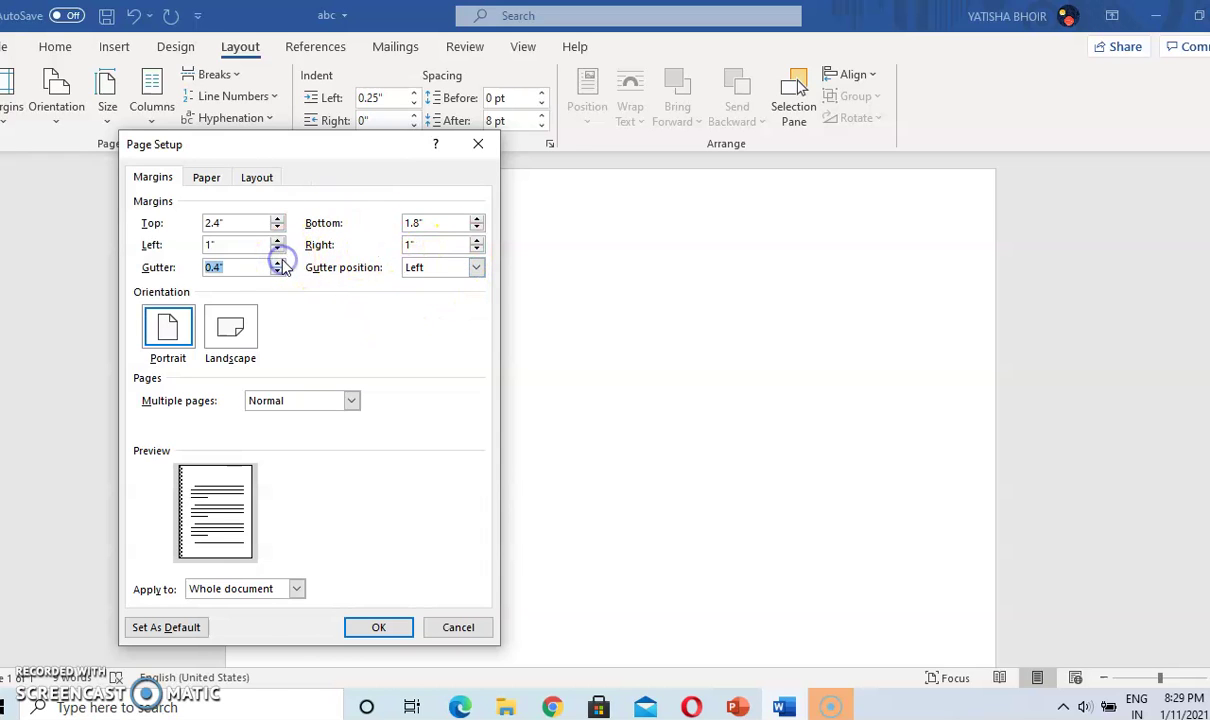
{"action": "left_click", "coordinate": [278, 262]}
{"action": "left_click", "coordinate": [278, 262]}
{"action": "left_click", "coordinate": [278, 262]}
{"action": "left_click", "coordinate": [278, 262]}
{"action": "left_click", "coordinate": [278, 262]}
{"action": "left_click", "coordinate": [278, 262]}
{"action": "left_click", "coordinate": [278, 262]}
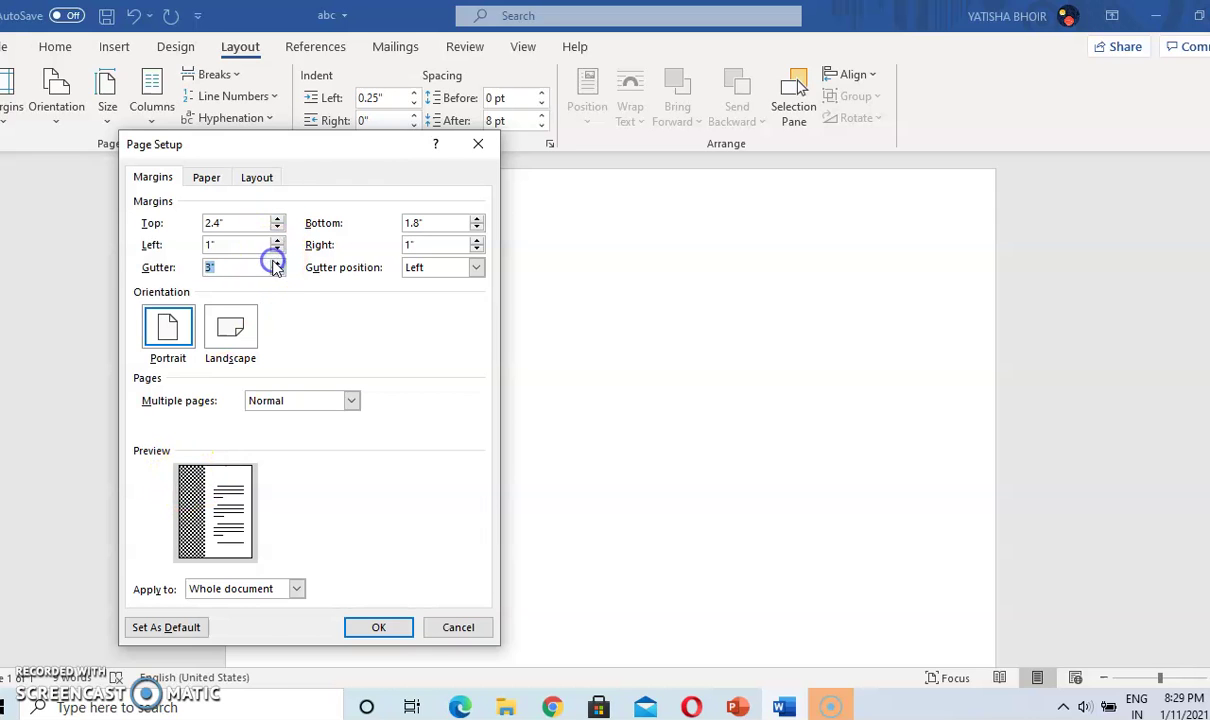
{"action": "left_click", "coordinate": [379, 628]}
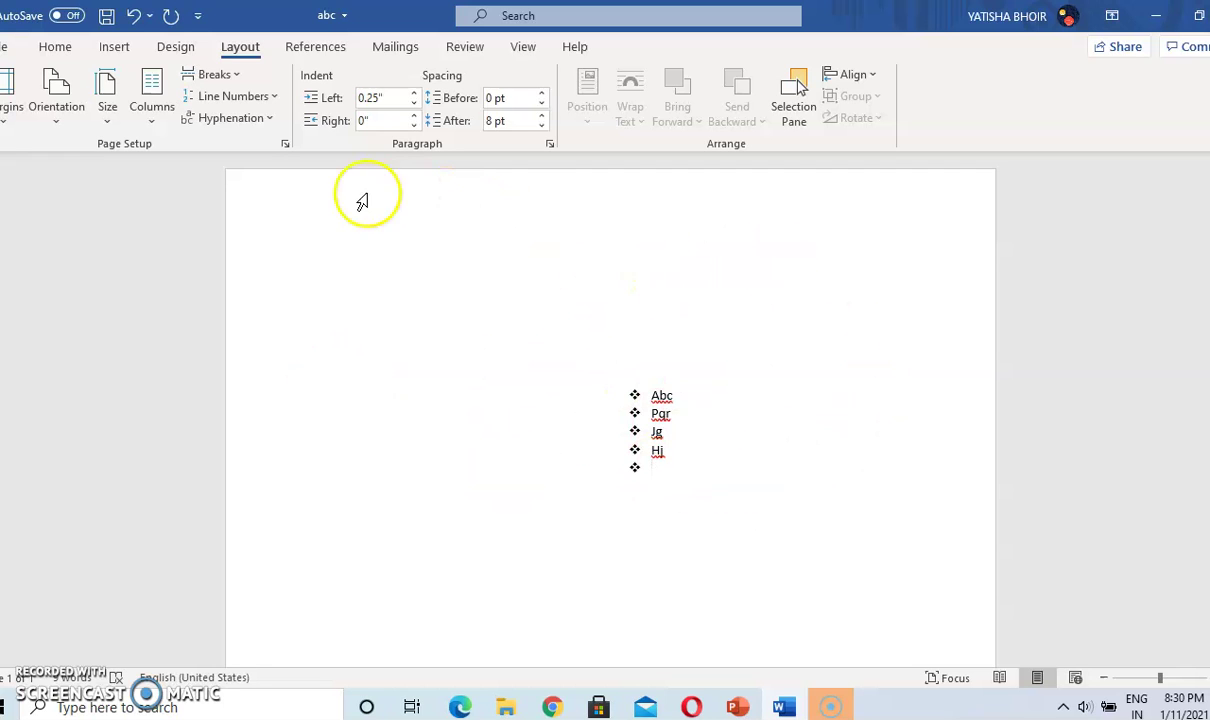
{"action": "left_click", "coordinate": [735, 708]}
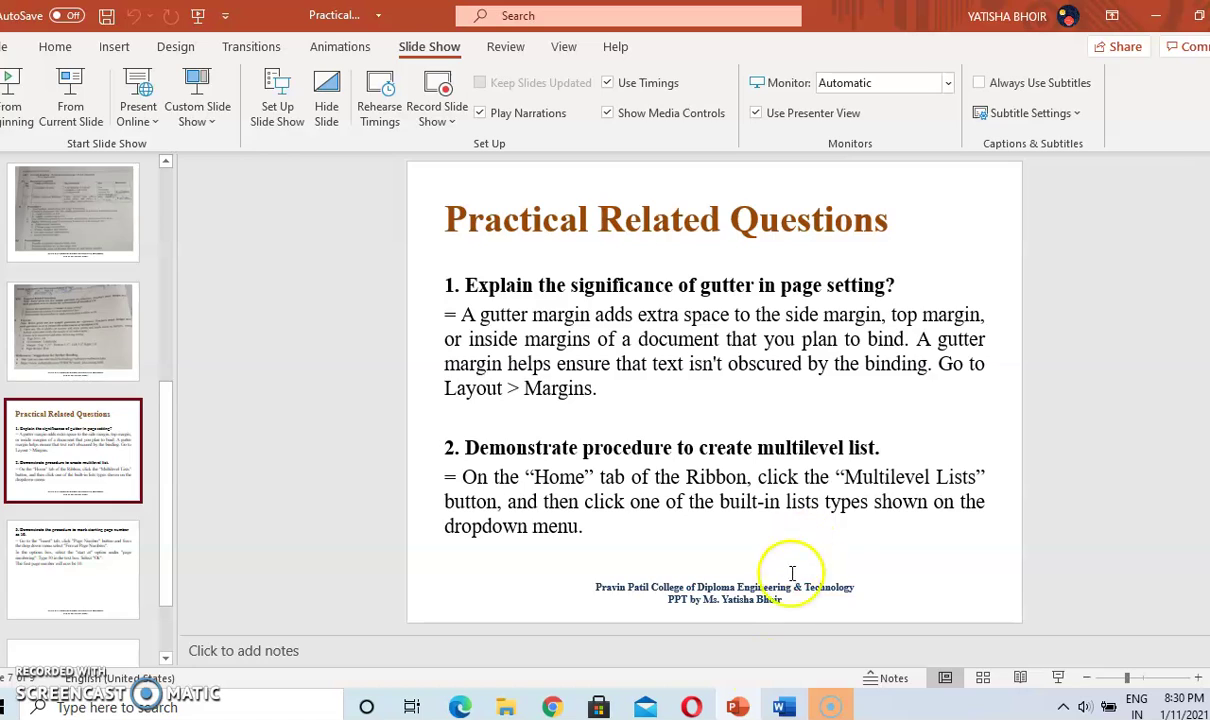
{"action": "left_click", "coordinate": [783, 707]}
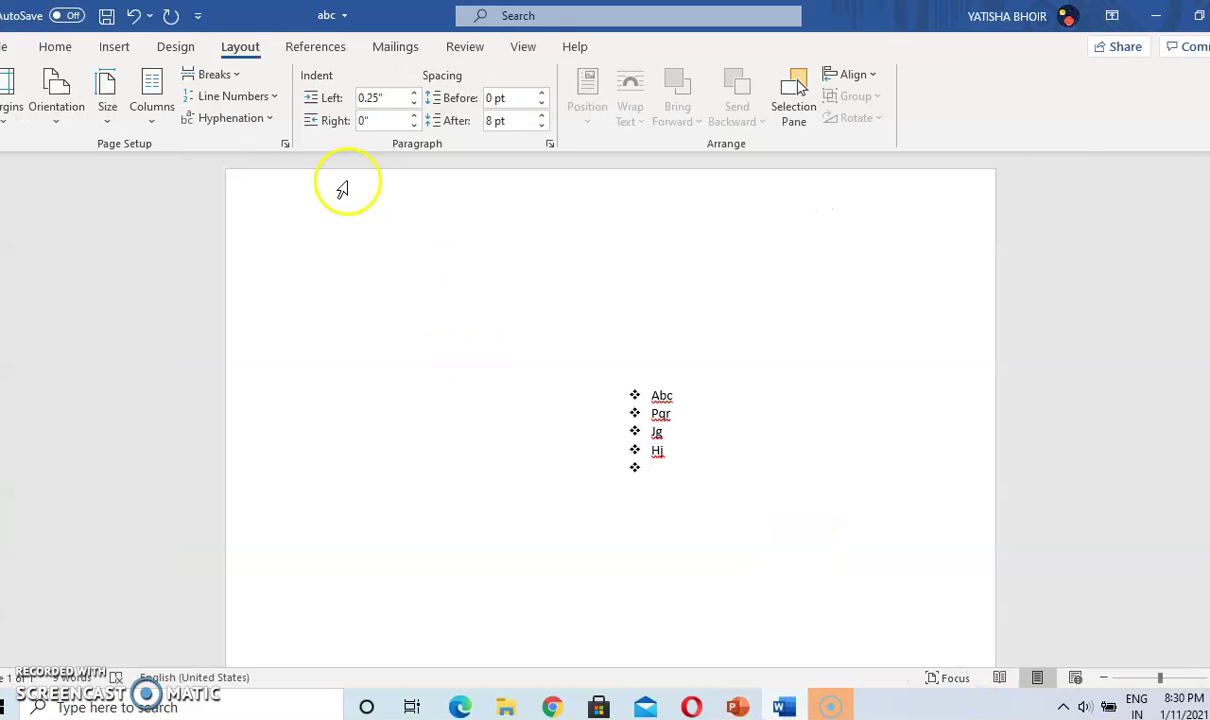
- Number the list in 1) a) i) style, add a fifth item 'Ghgjgj', and preview list styles again
{"action": "left_click", "coordinate": [55, 47]}
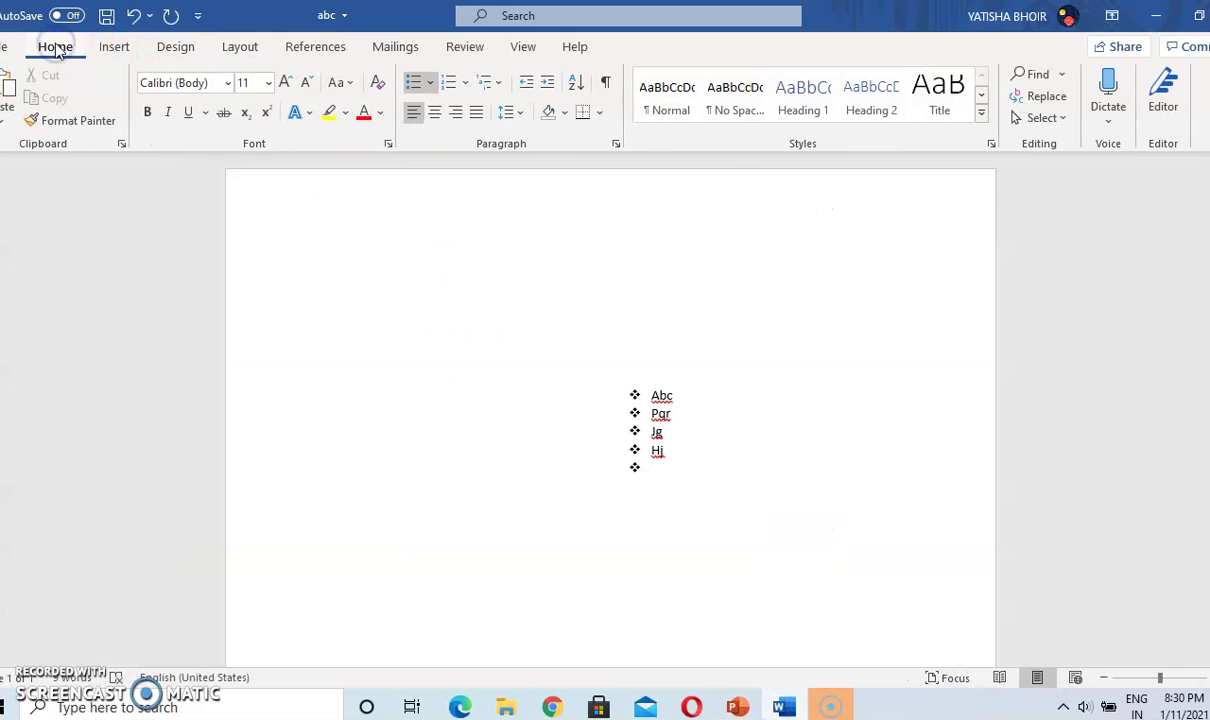
{"action": "left_click", "coordinate": [490, 86]}
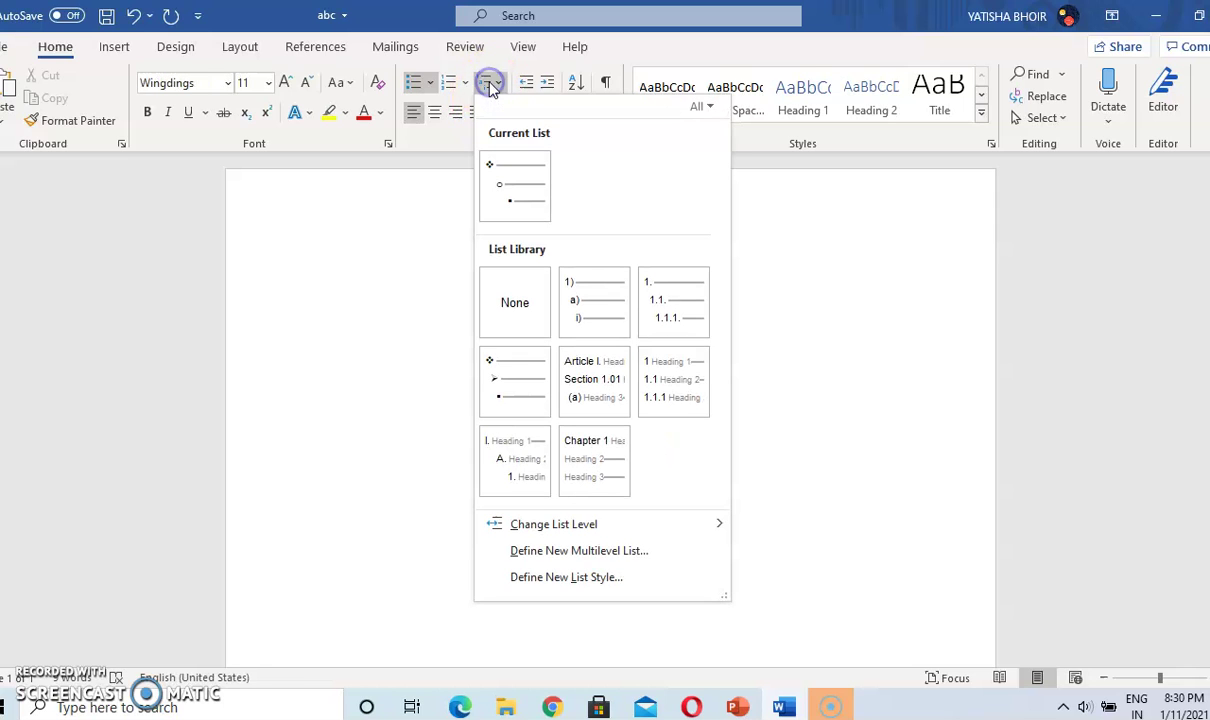
{"action": "left_click", "coordinate": [597, 316]}
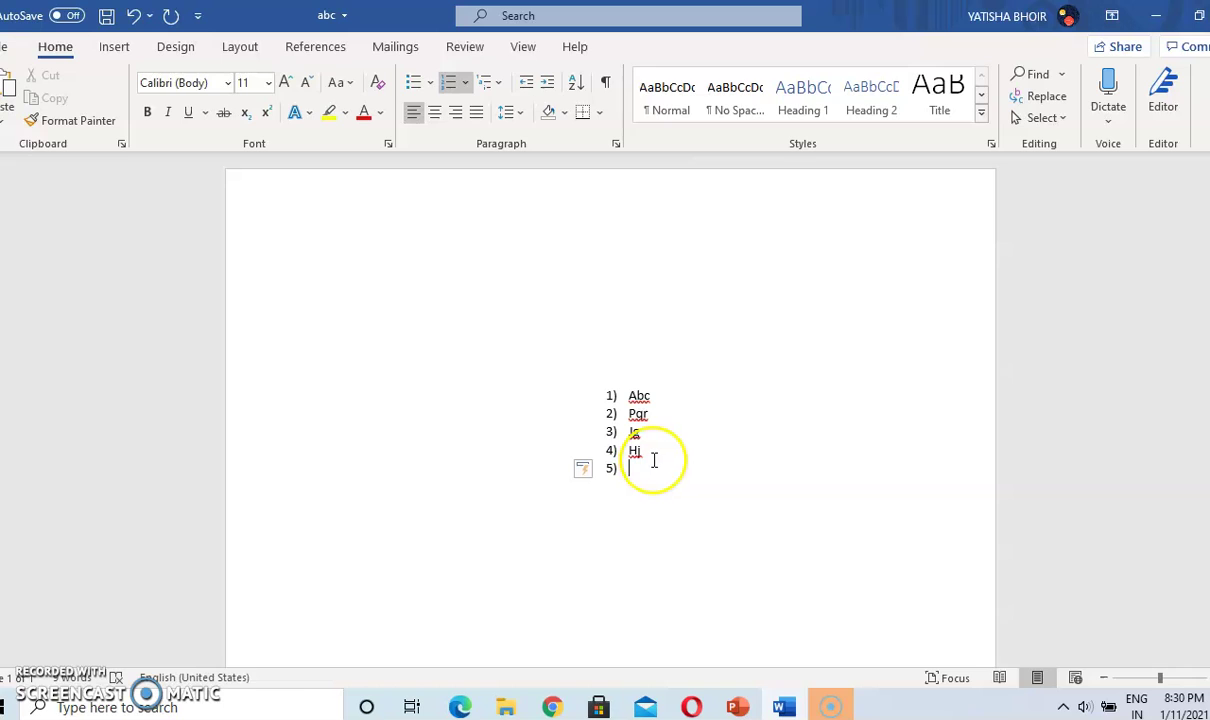
{"action": "type", "text": "gjgj"}
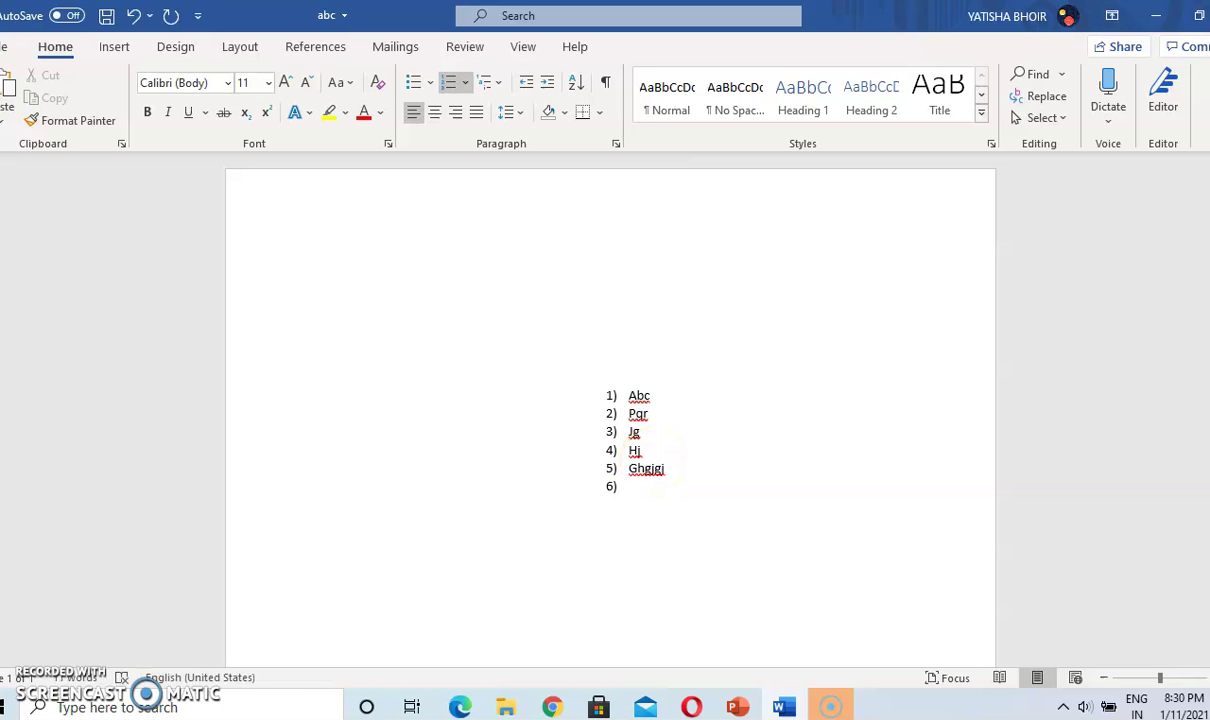
{"action": "left_click", "coordinate": [492, 86]}
{"action": "mouse_move", "coordinate": [582, 335]}
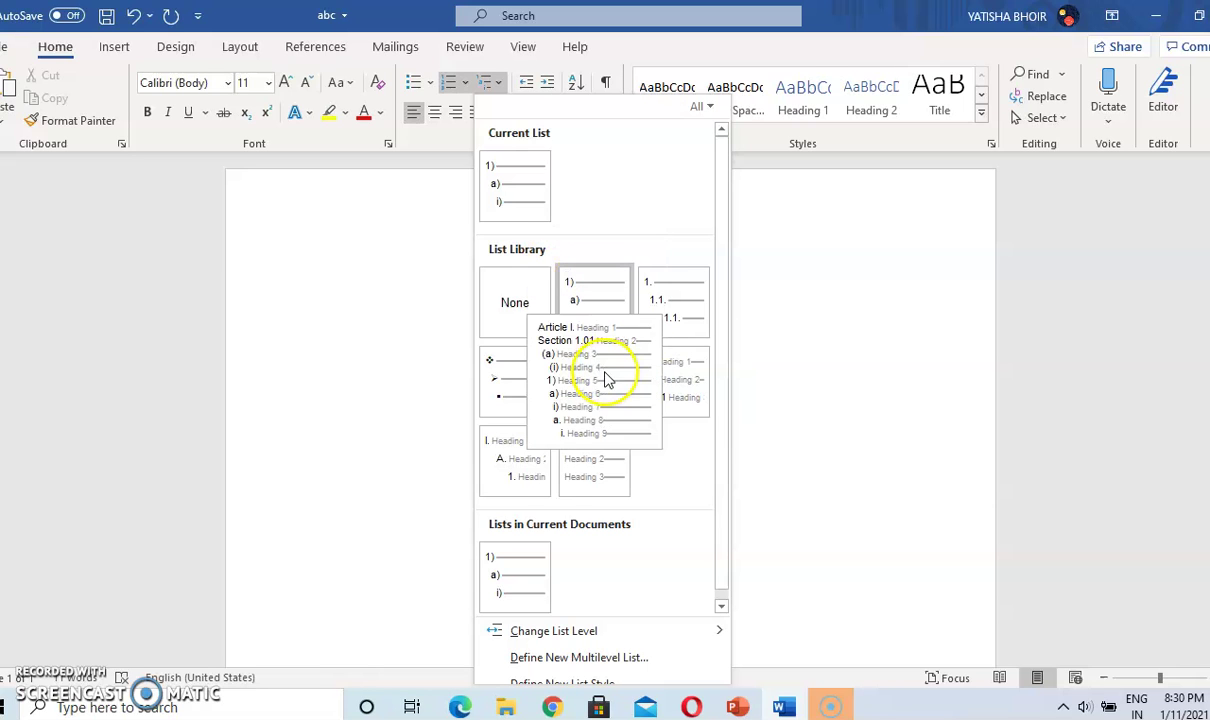
- Apply the Chapter heading list style (Chapter 1–6) and add an Hgjkj line under Chapter 1
{"action": "left_click", "coordinate": [596, 462]}
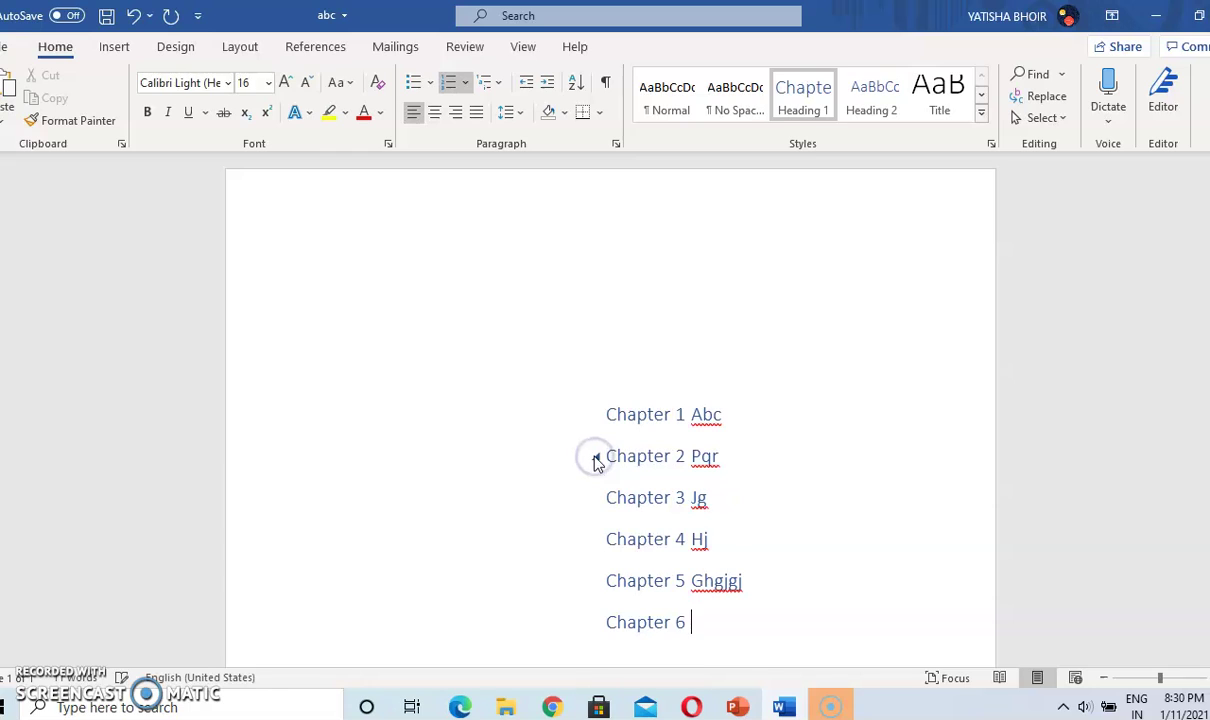
{"action": "left_click", "coordinate": [740, 429]}
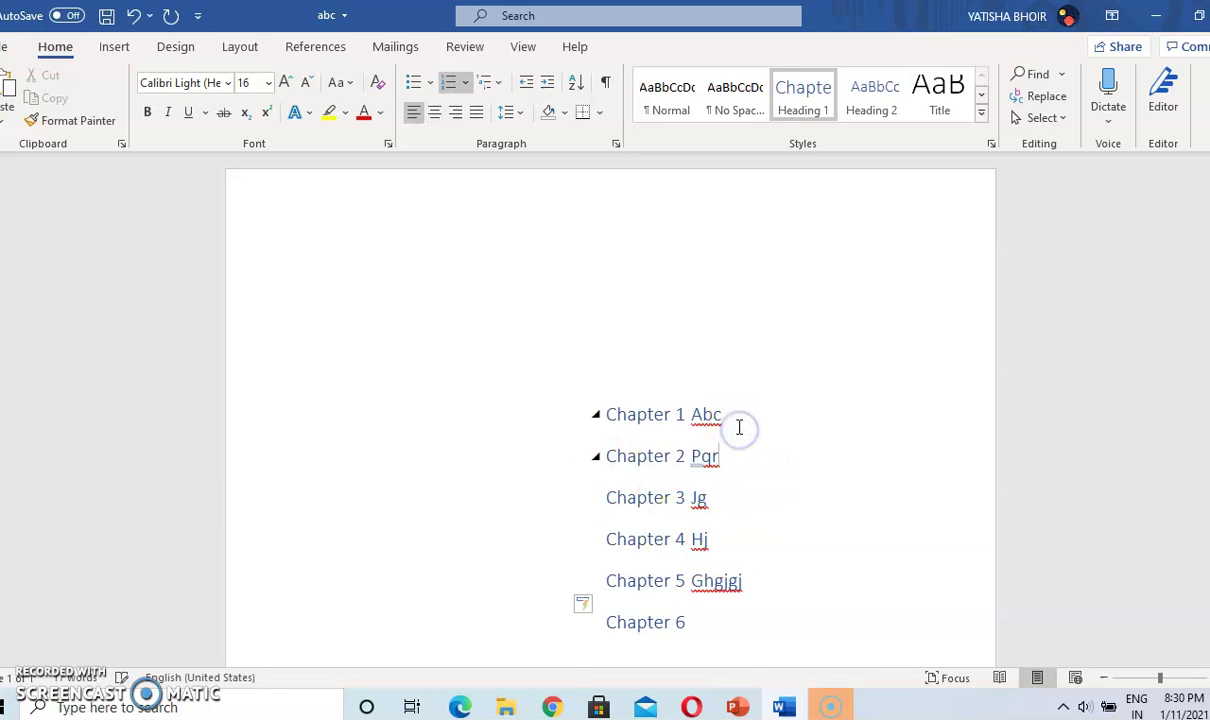
{"action": "key", "text": "Return"}
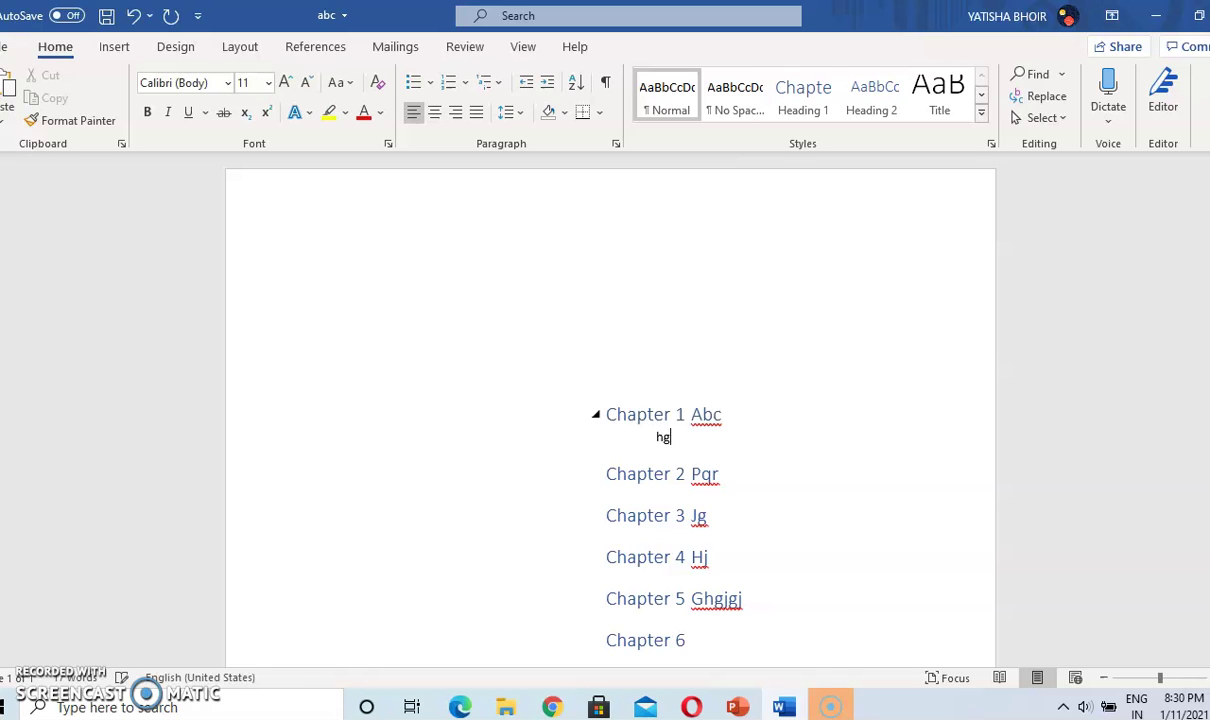
{"action": "key", "text": "Return"}
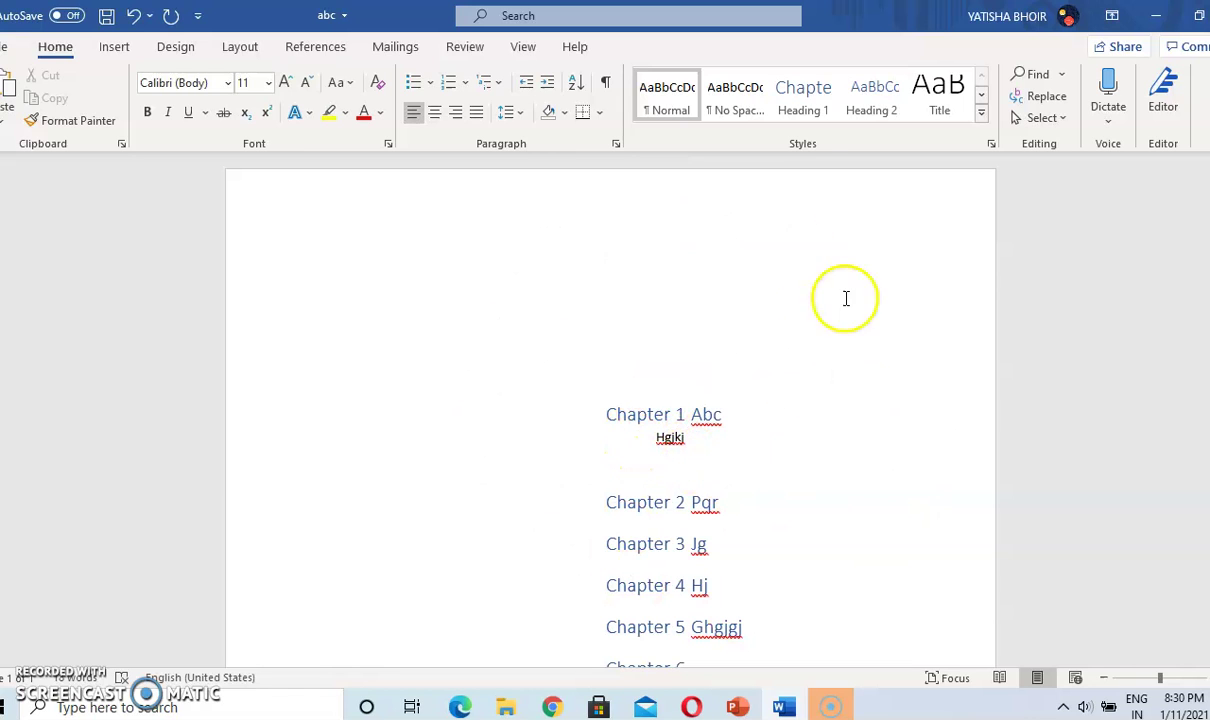
- Preview the multilevel list styles and close the gallery without applying one
{"action": "left_click", "coordinate": [486, 83]}
{"action": "mouse_move", "coordinate": [648, 290]}
{"action": "mouse_move", "coordinate": [603, 453]}
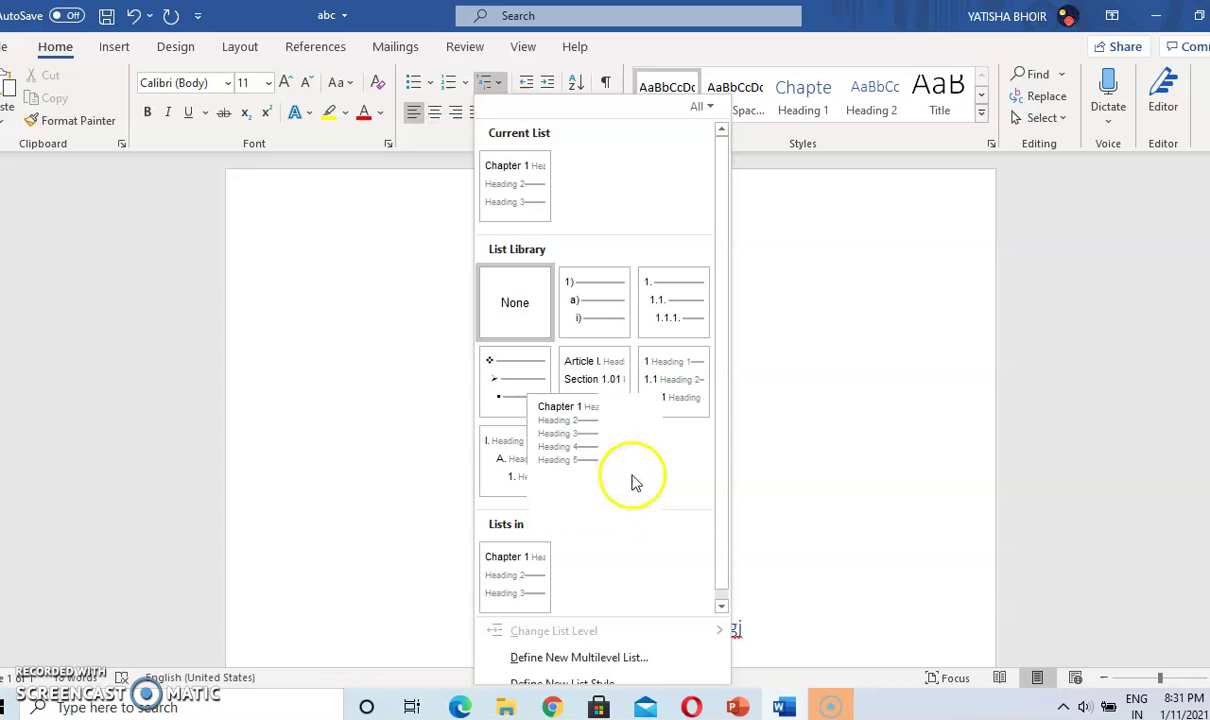
{"action": "left_click", "coordinate": [748, 466]}
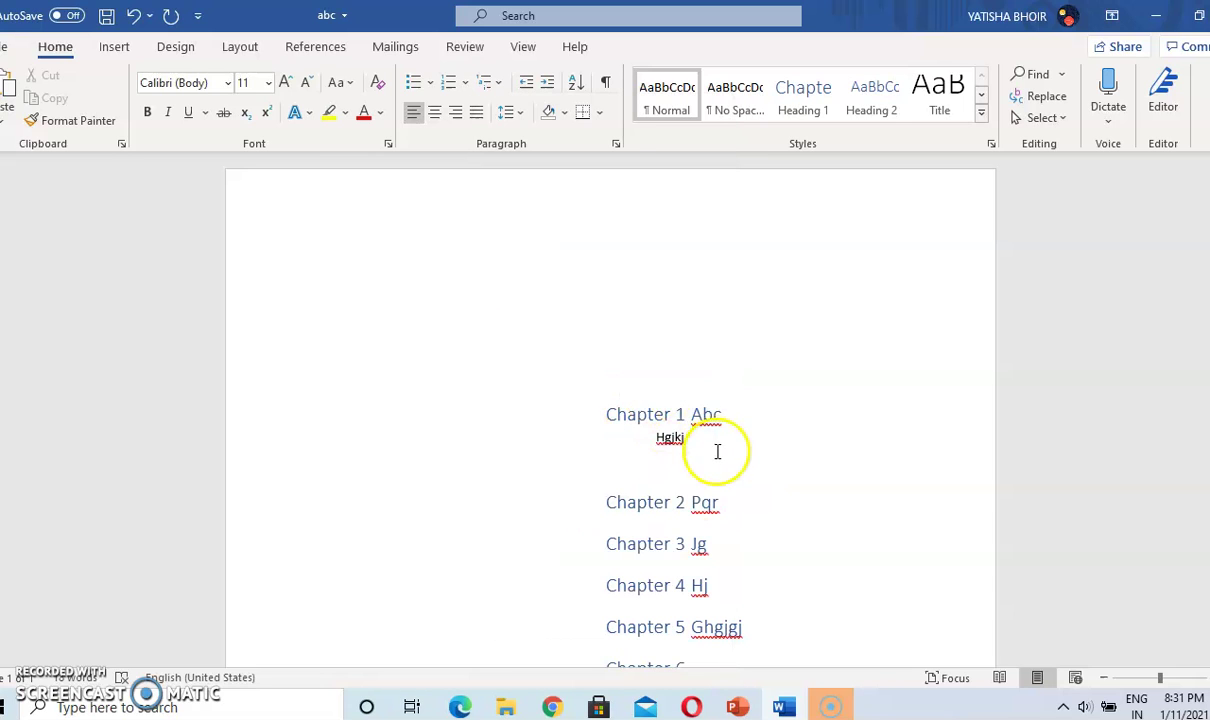
- Add an empty line below Hgjkj, return to the top of the document, and switch to PowerPoint
{"action": "left_click", "coordinate": [658, 441]}
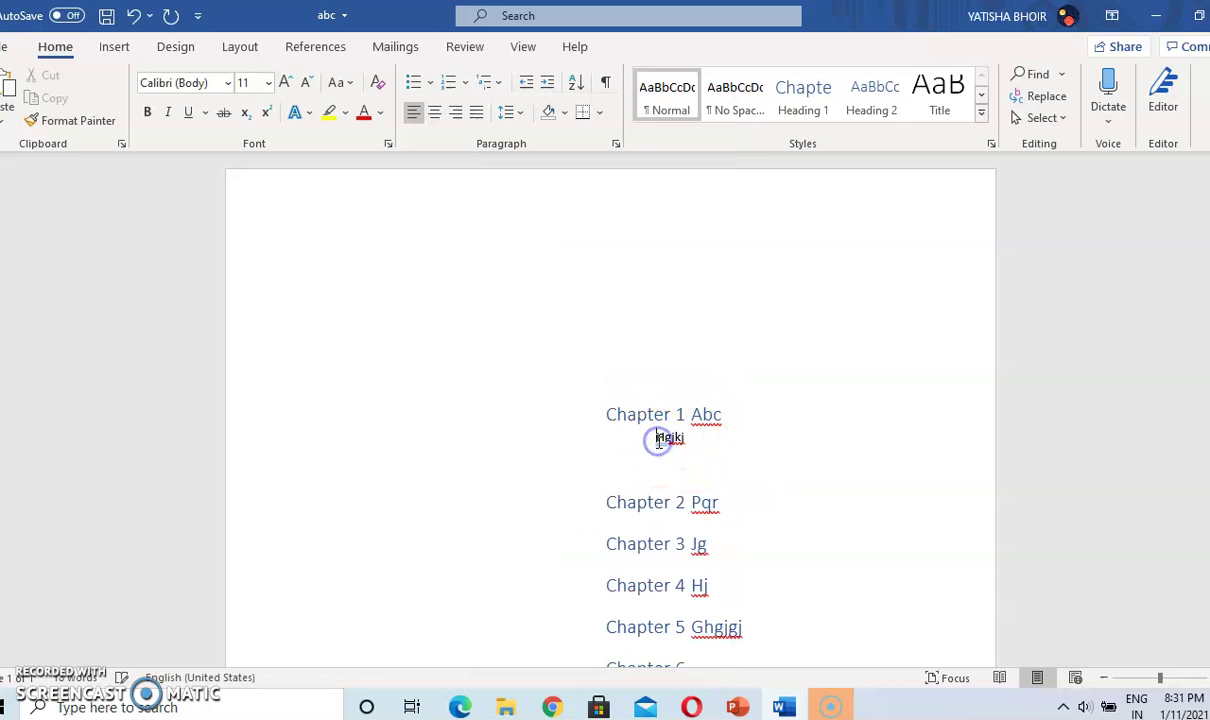
{"action": "left_click", "coordinate": [694, 436]}
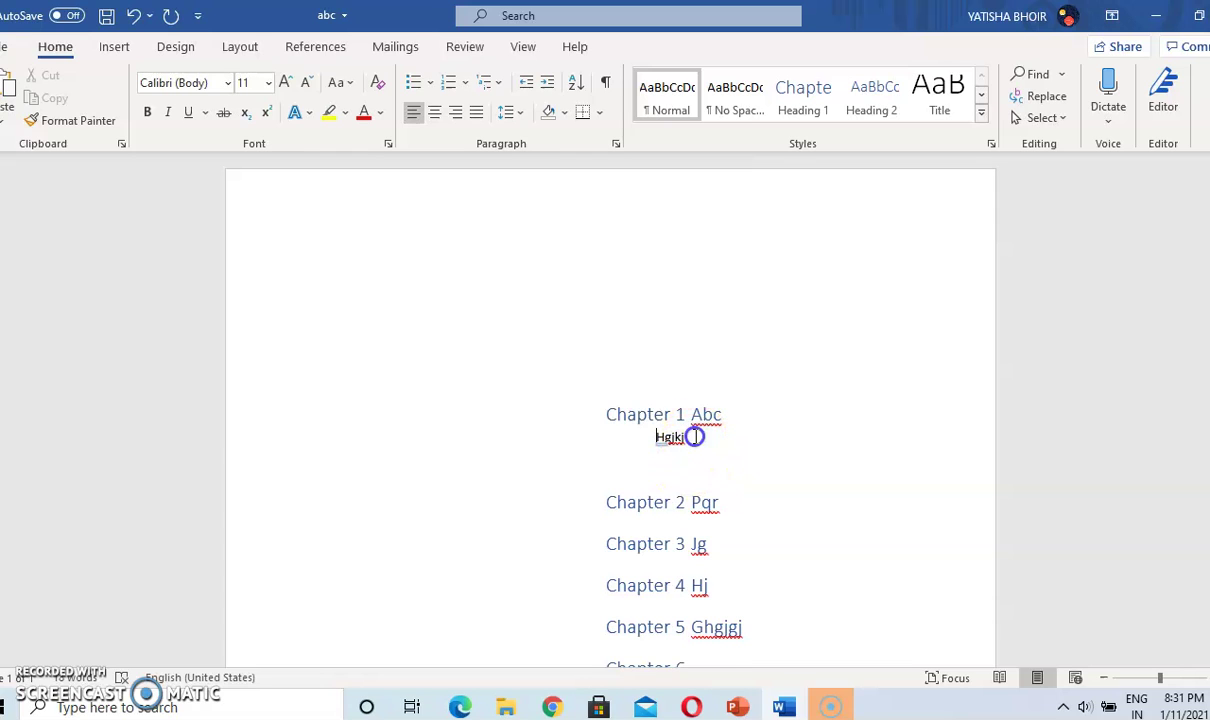
{"action": "key", "text": "Return"}
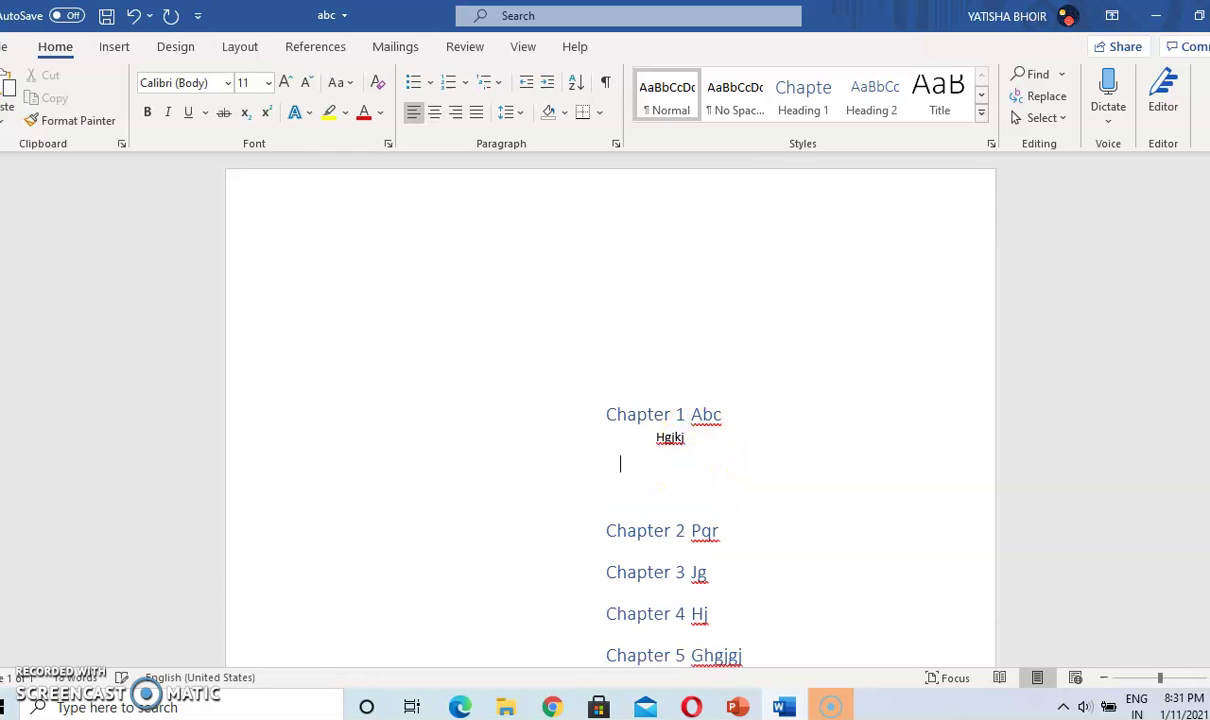
{"action": "key", "text": "Down"}
{"action": "key", "text": "ctrl+End"}
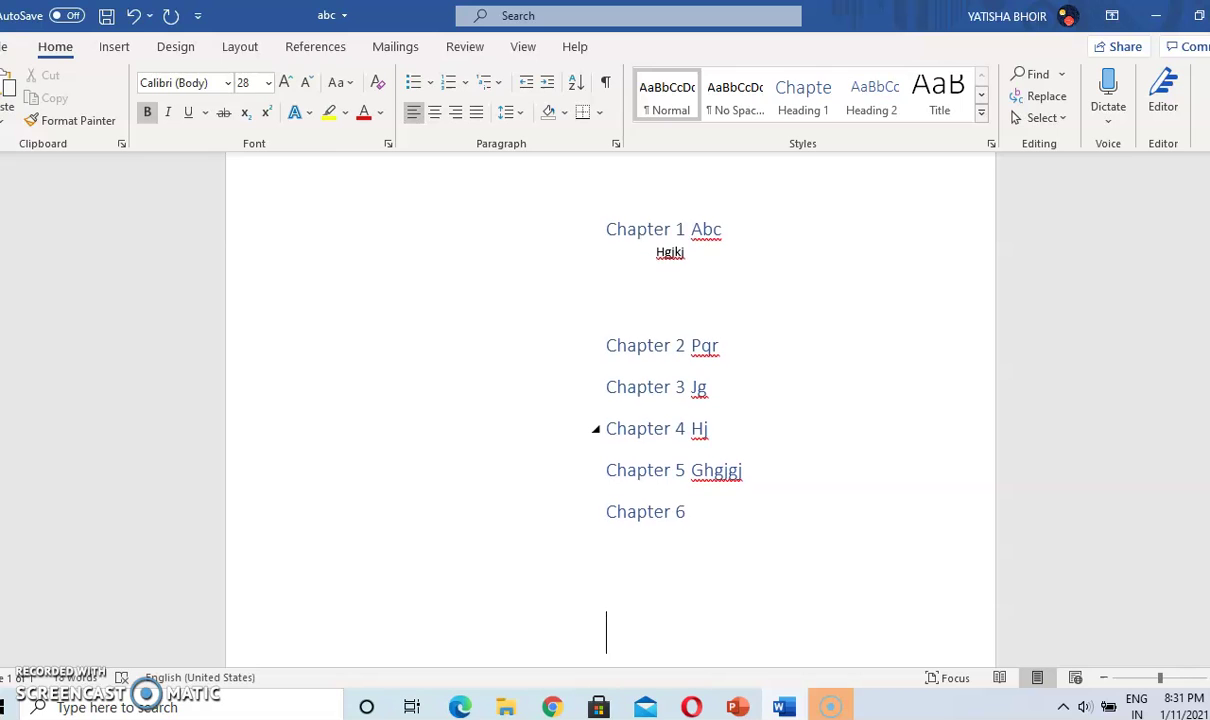
{"action": "key", "text": "ctrl+Home"}
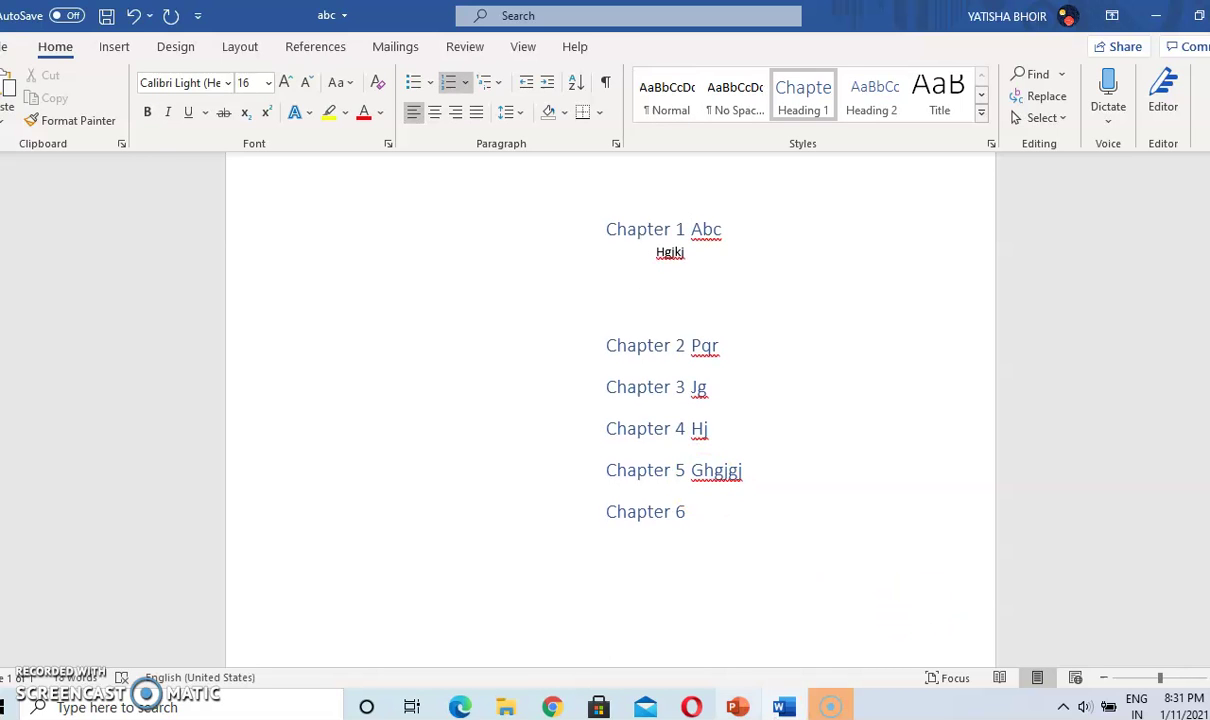
{"action": "key", "text": "alt+Tab"}
- Read slide 8 on starting page numbering at 10, then return to the Word document
{"action": "left_click", "coordinate": [97, 568]}
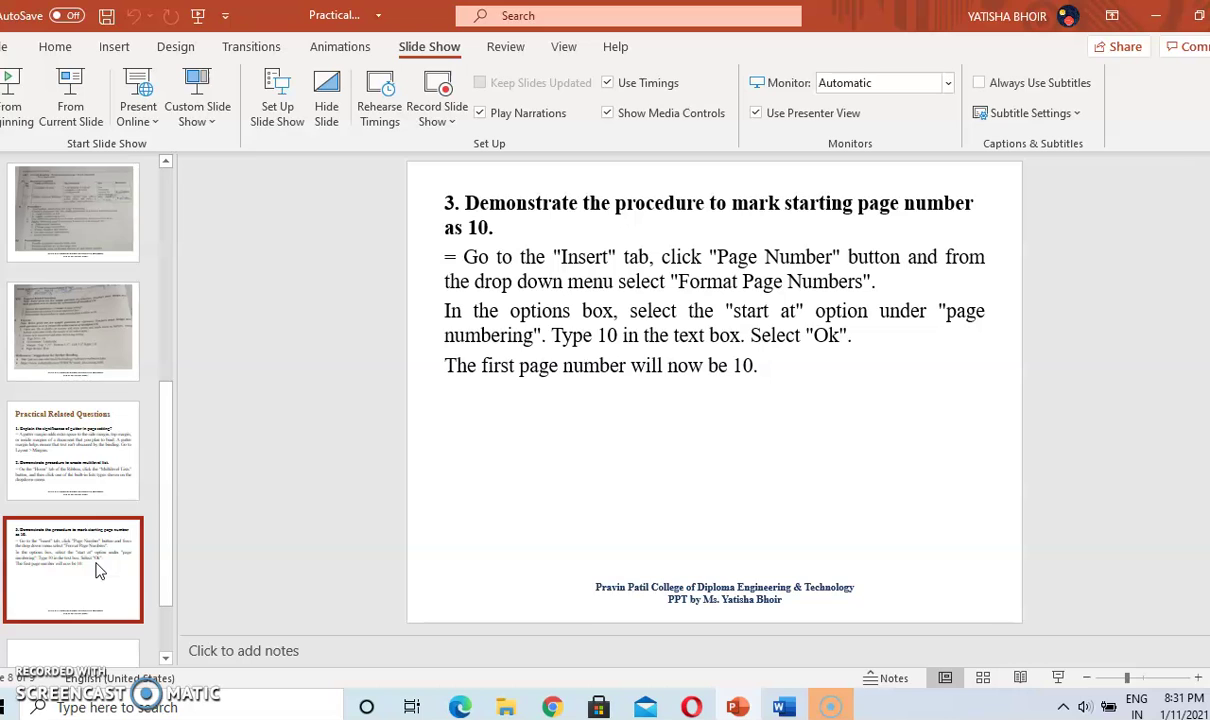
{"action": "left_click", "coordinate": [785, 708]}
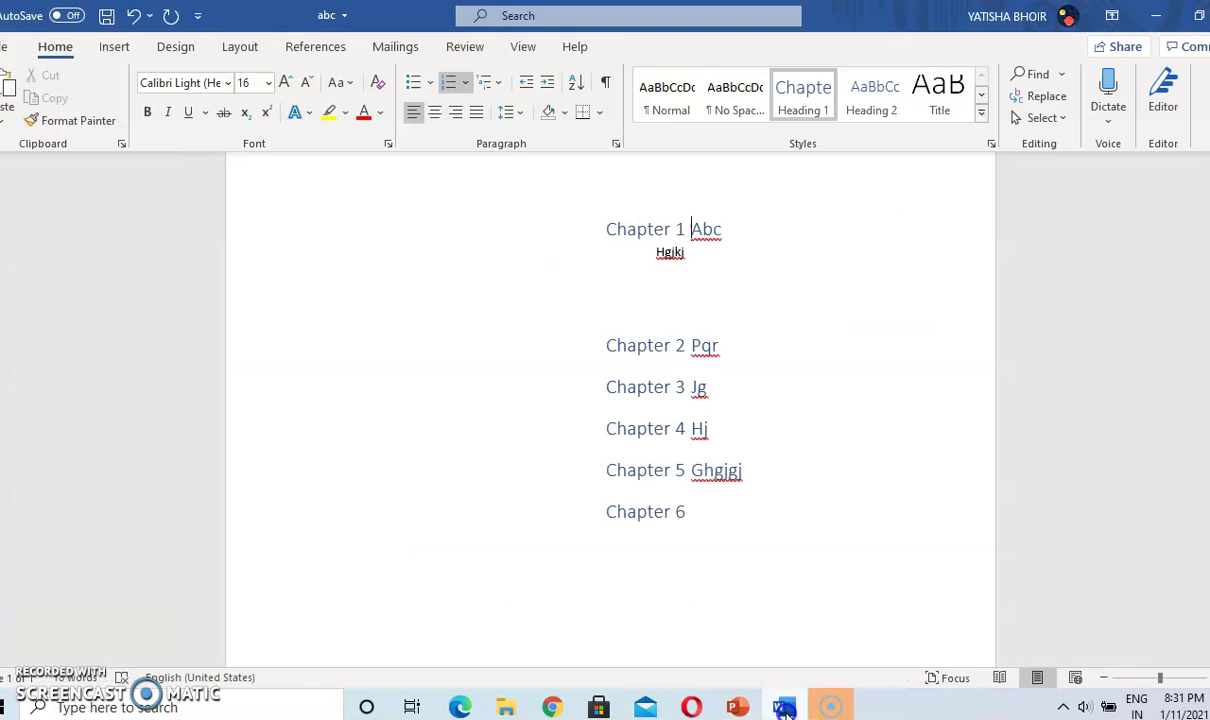
- Set the page number format to start at 10
{"action": "left_click", "coordinate": [114, 47]}
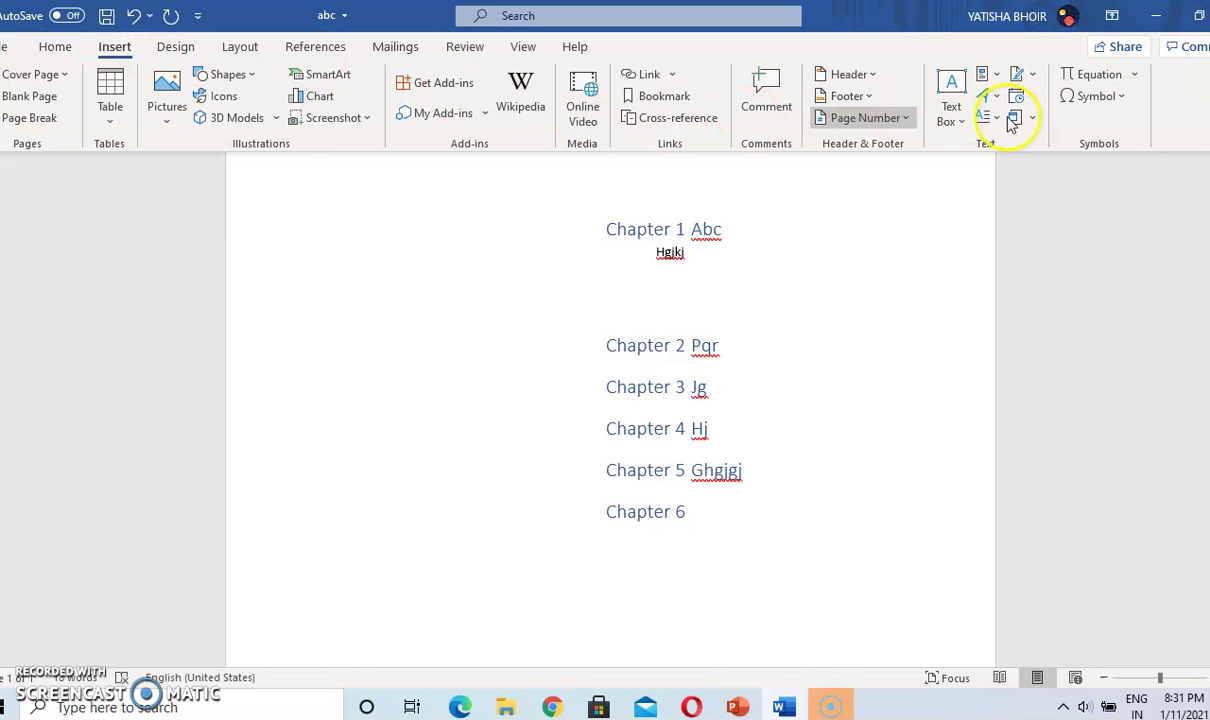
{"action": "left_click", "coordinate": [864, 118]}
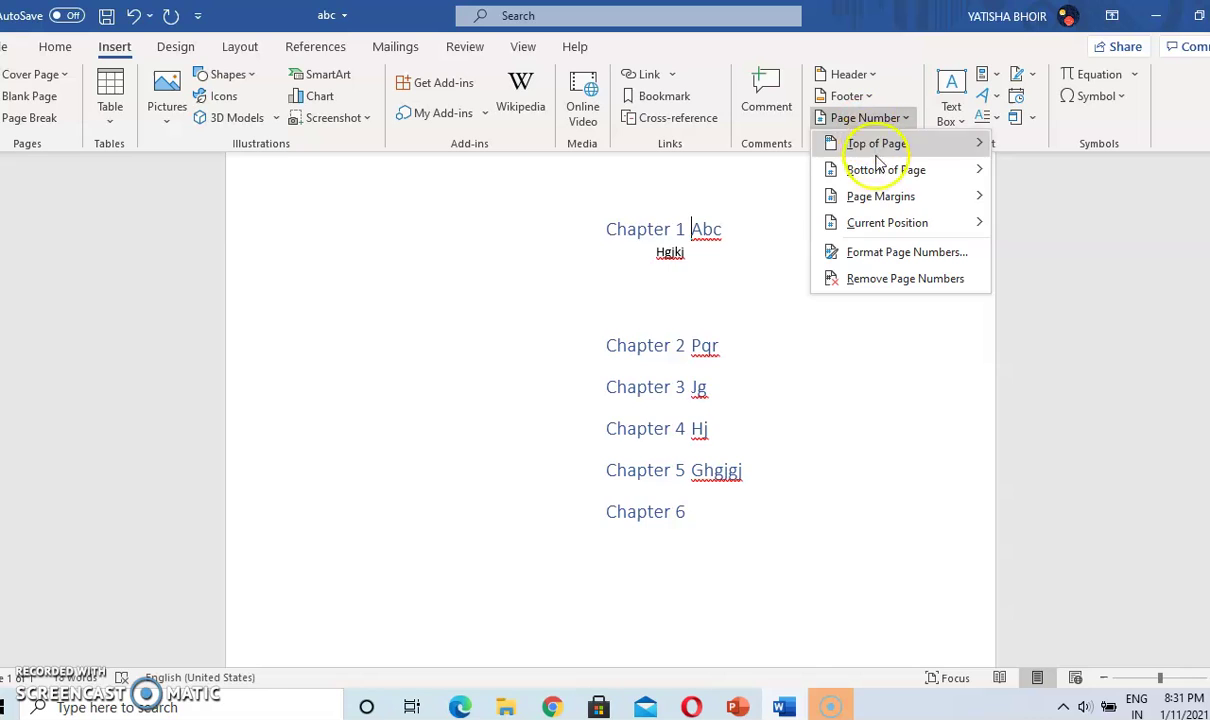
{"action": "left_click", "coordinate": [904, 255]}
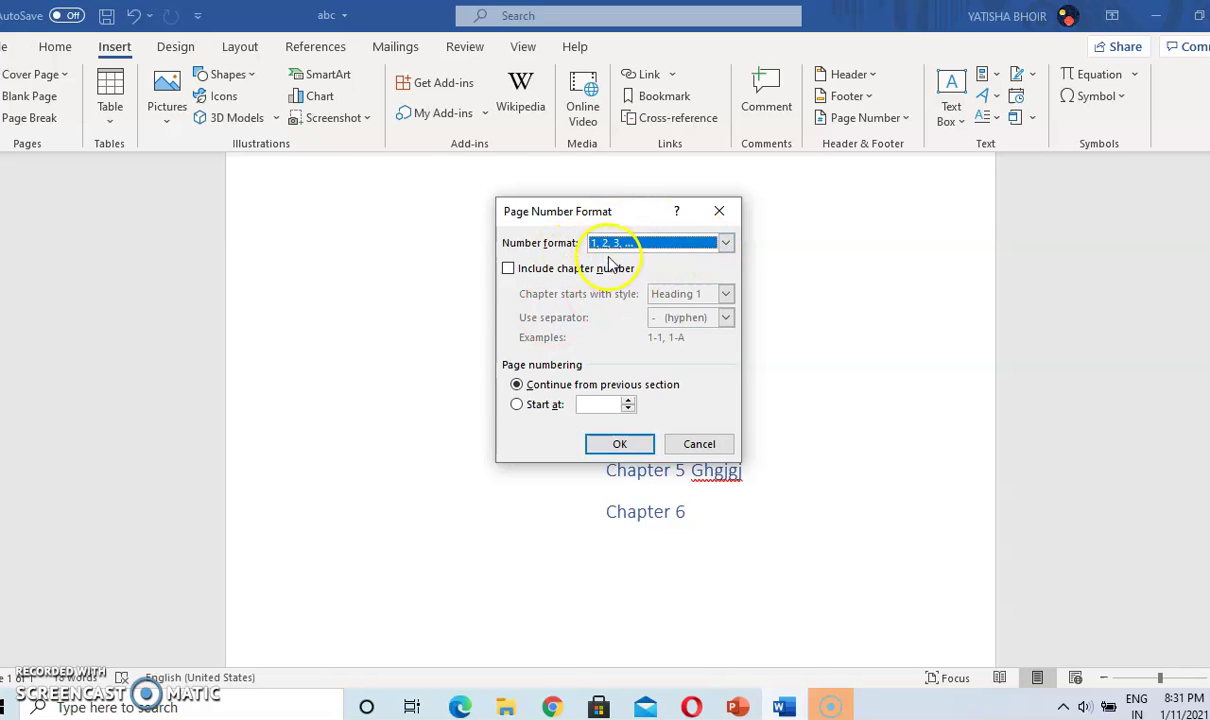
{"action": "left_click", "coordinate": [516, 404]}
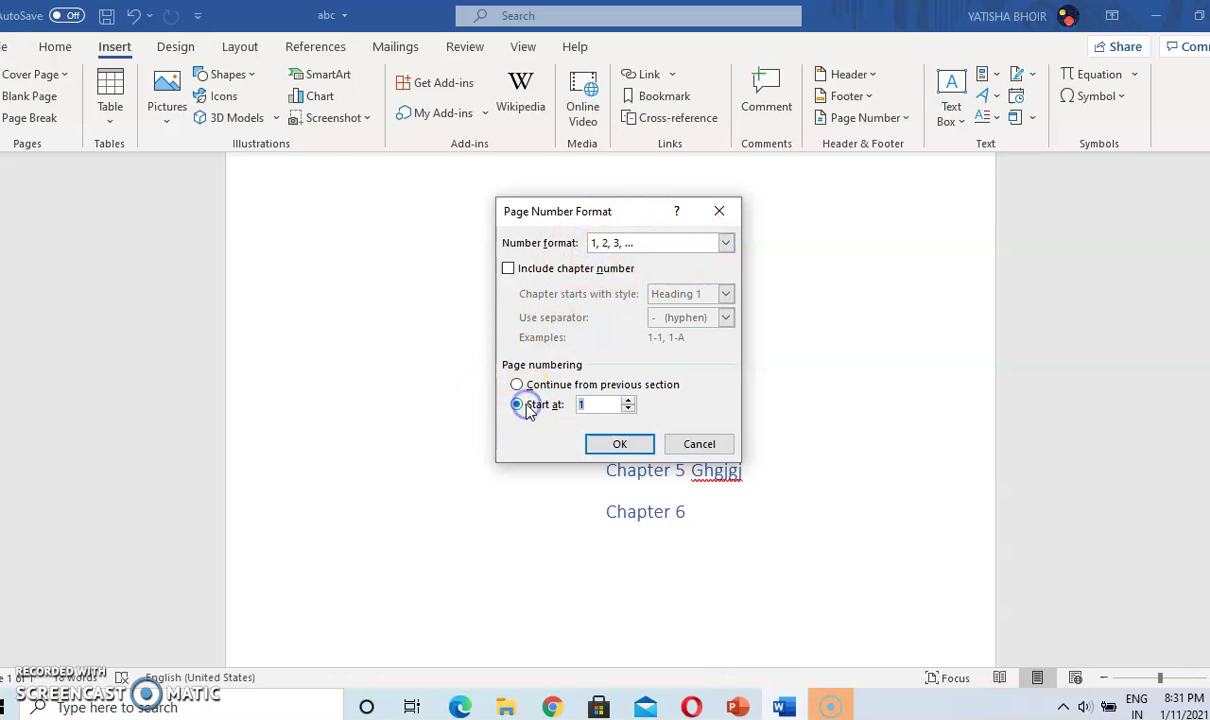
{"action": "left_click", "coordinate": [594, 403]}
{"action": "type", "text": "0"}
{"action": "left_click", "coordinate": [619, 443]}
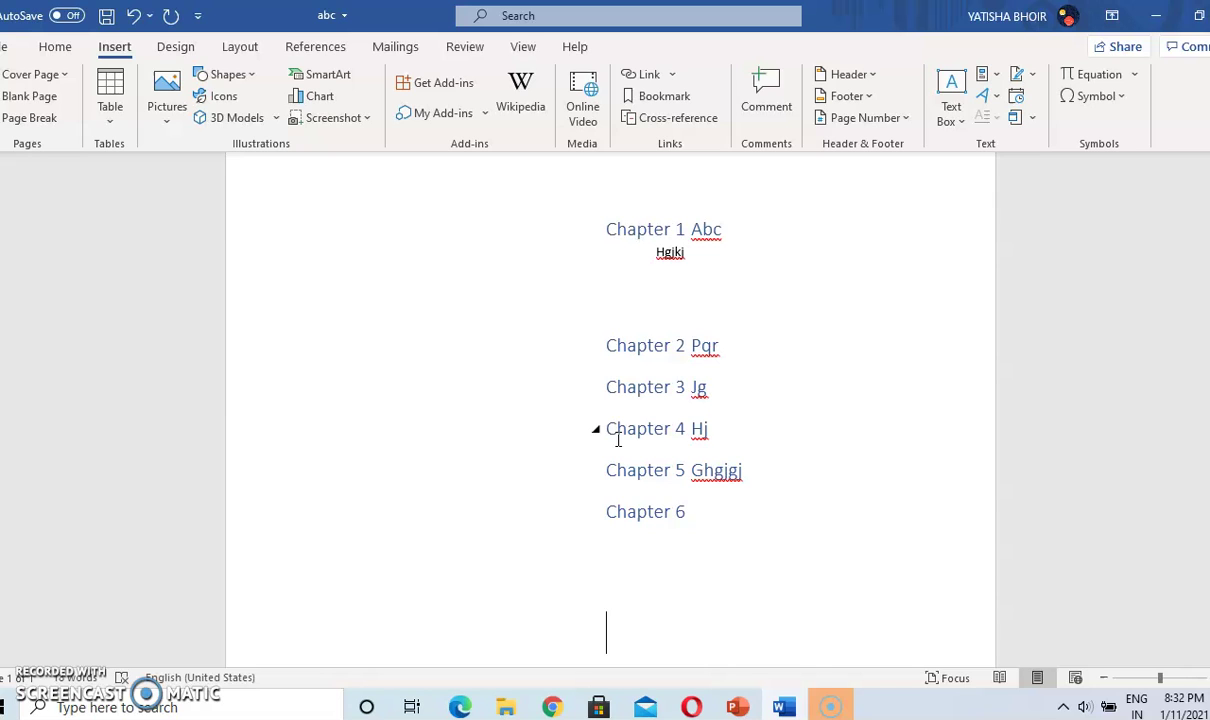
{"action": "scroll", "coordinate": [610, 400], "scroll_direction": "down", "scroll_amount": 5}
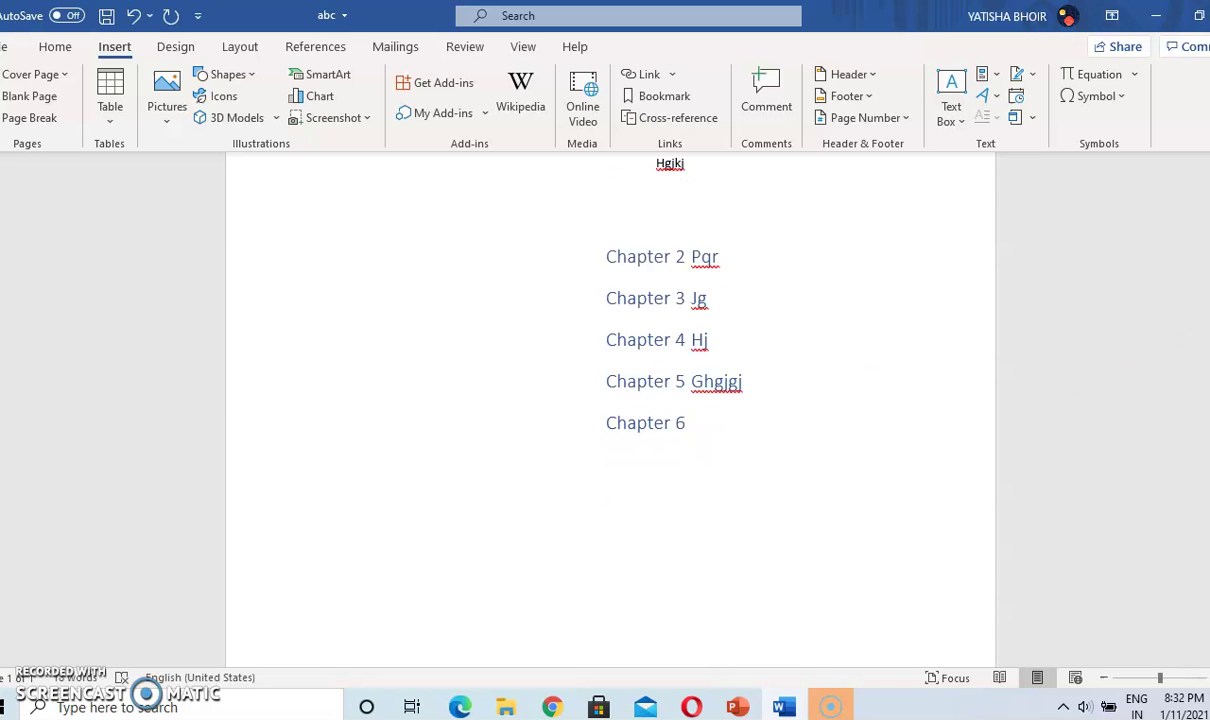
{"action": "scroll", "coordinate": [805, 340], "scroll_direction": "up", "scroll_amount": 8}
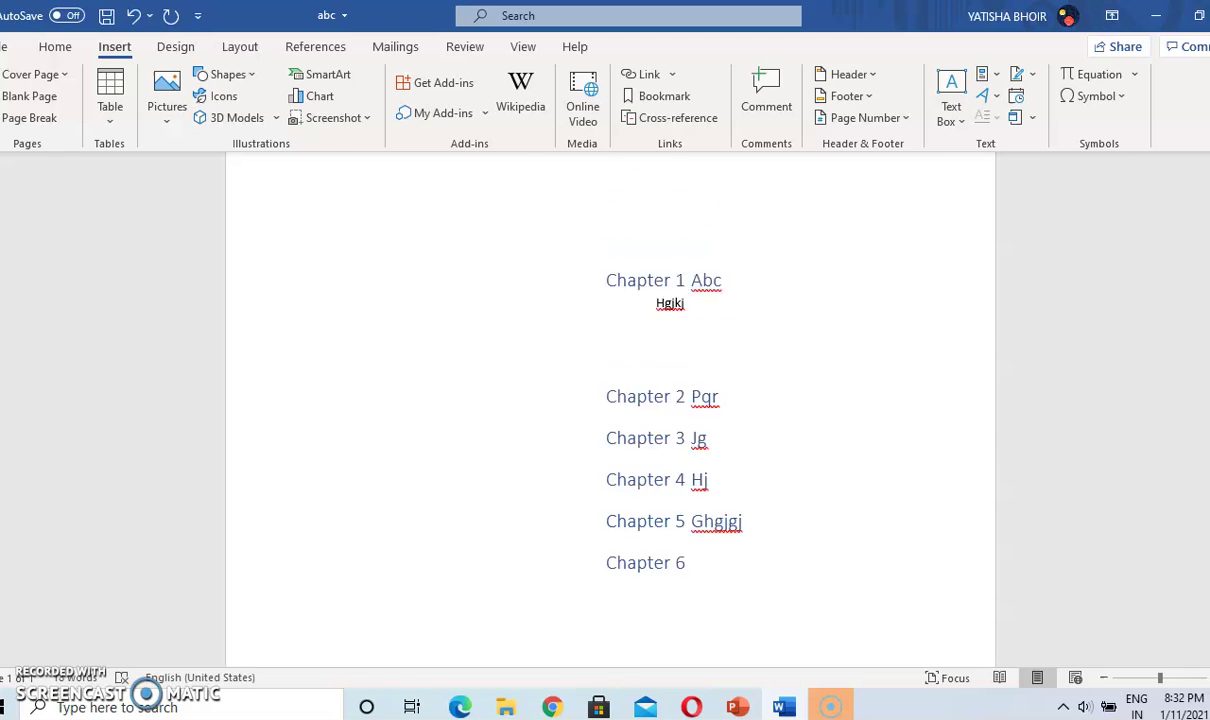
{"action": "scroll", "coordinate": [805, 340], "scroll_direction": "down", "scroll_amount": 3}
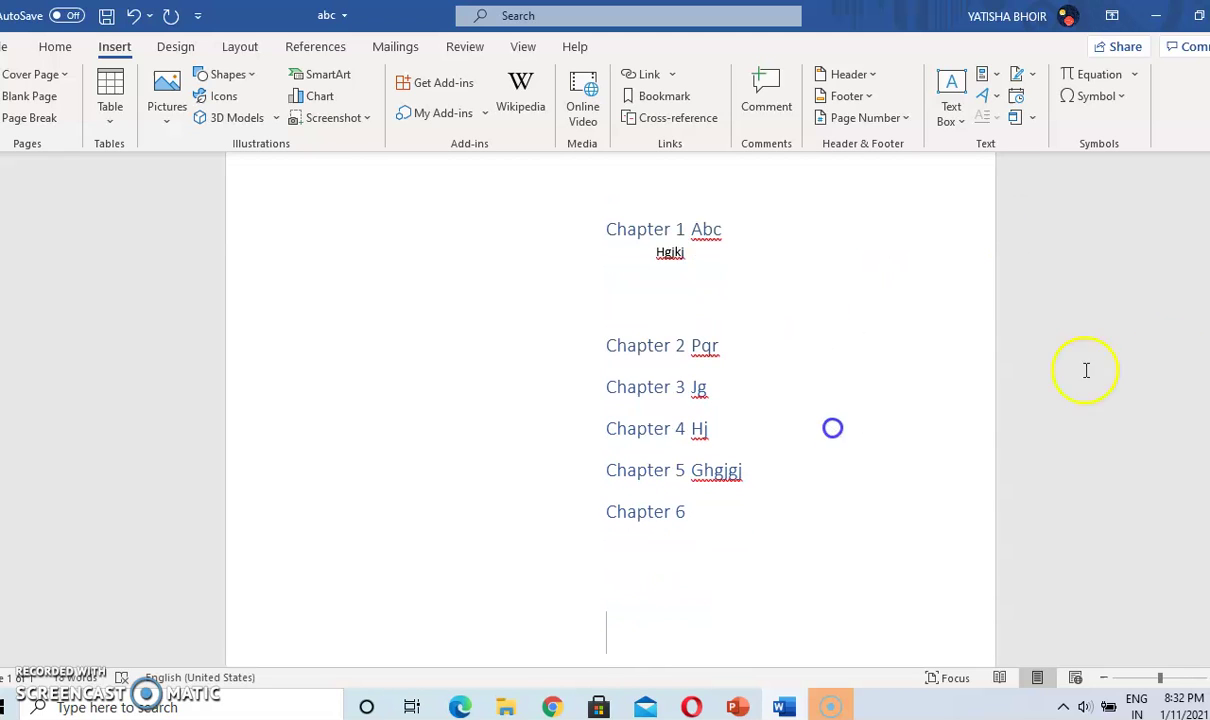
{"action": "scroll", "coordinate": [574, 598], "scroll_direction": "down", "scroll_amount": 5}
{"action": "scroll", "coordinate": [610, 400], "scroll_direction": "up", "scroll_amount": 5}
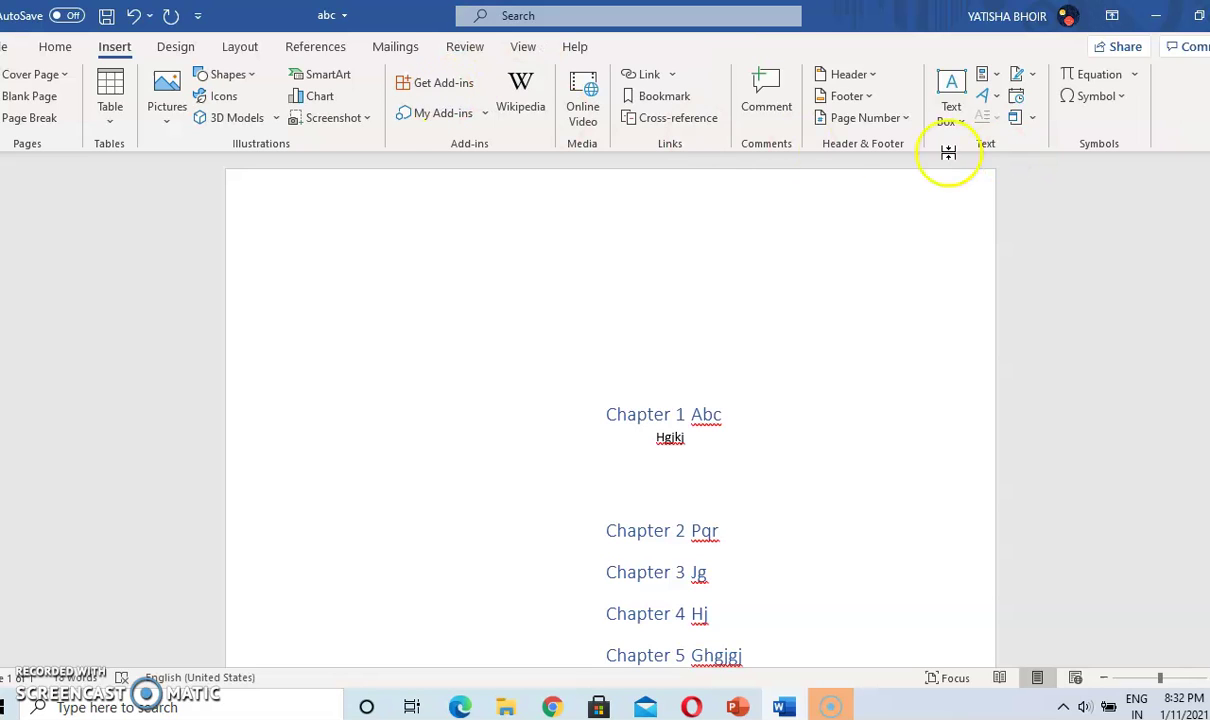
- Insert a plain page number at the bottom of the page and close the footer
{"action": "left_click", "coordinate": [838, 118]}
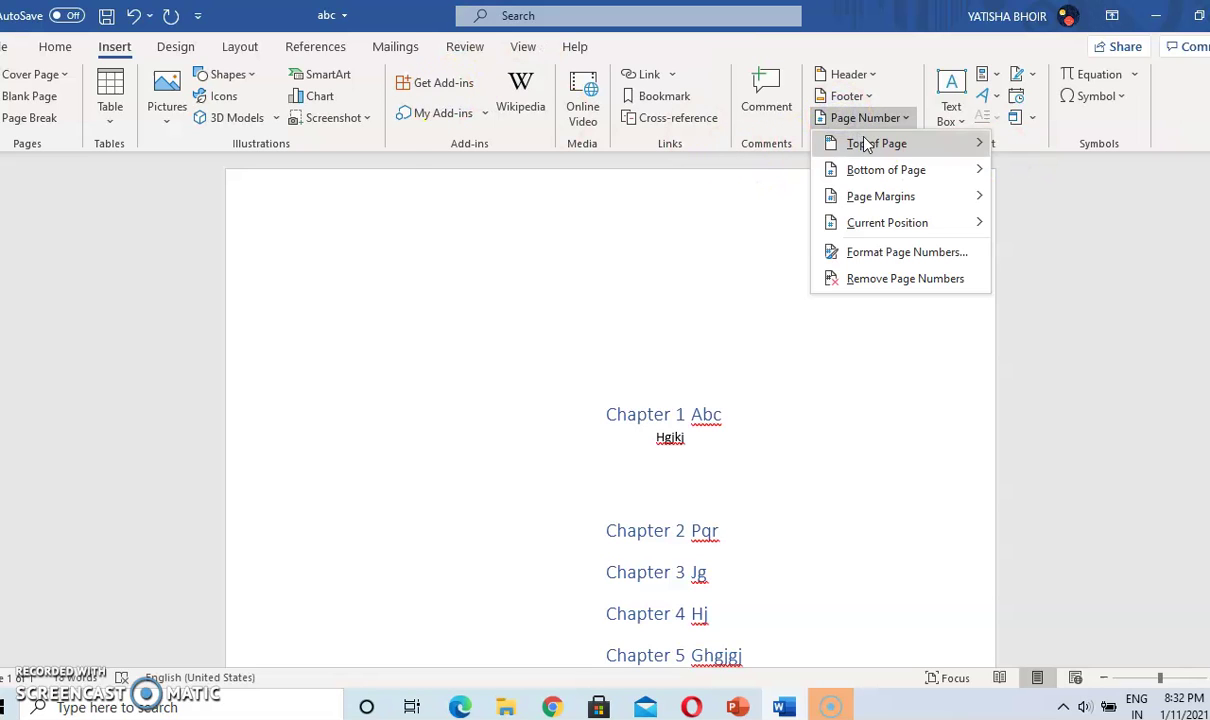
{"action": "mouse_move", "coordinate": [862, 172]}
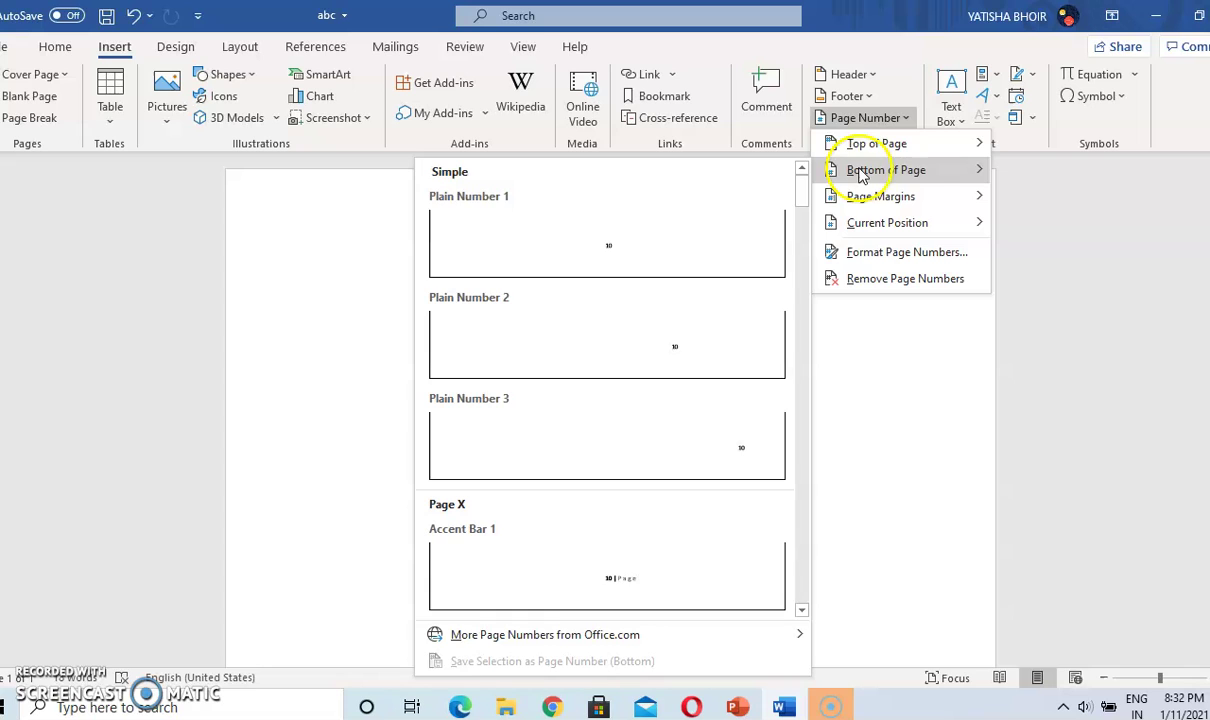
{"action": "left_click", "coordinate": [587, 340]}
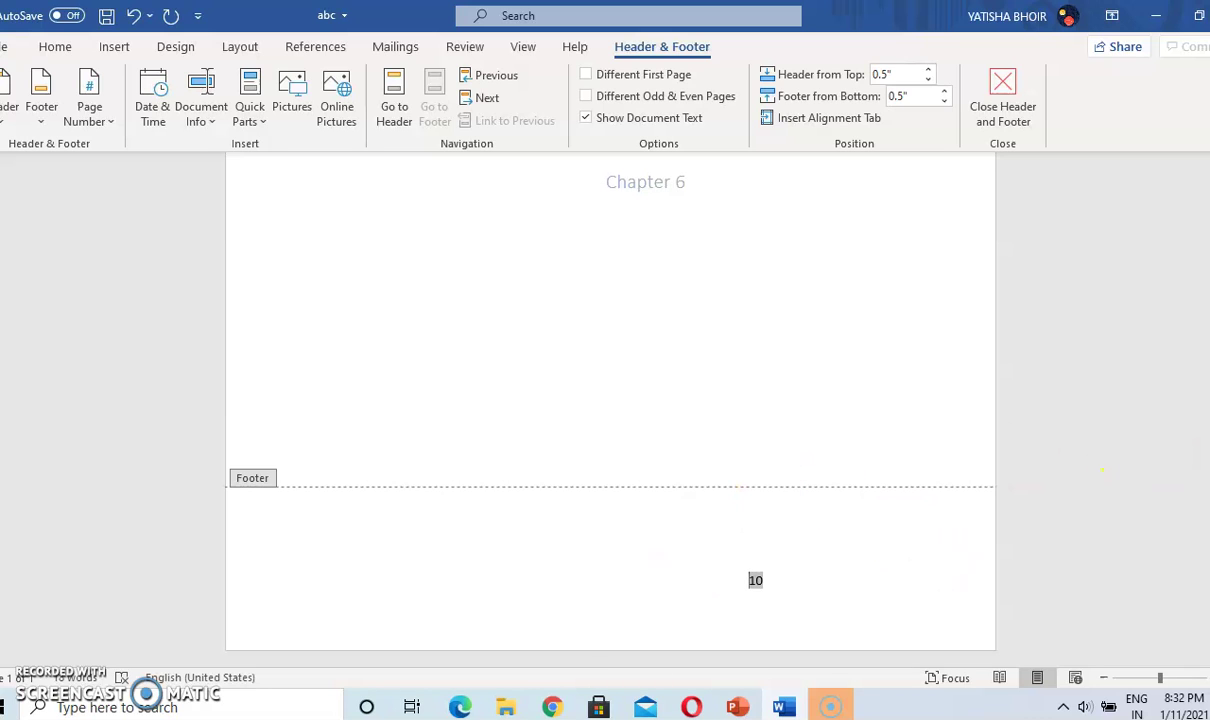
{"action": "scroll", "coordinate": [1101, 470], "scroll_direction": "up", "scroll_amount": 5}
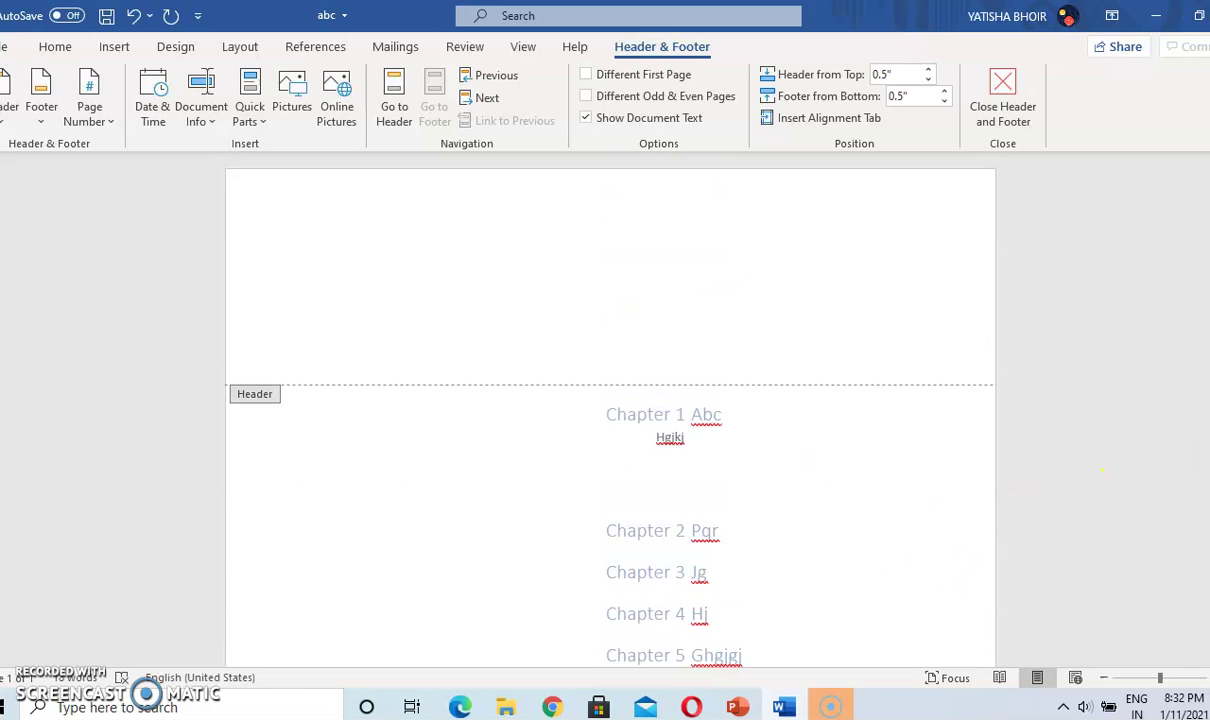
{"action": "left_click", "coordinate": [1012, 108]}
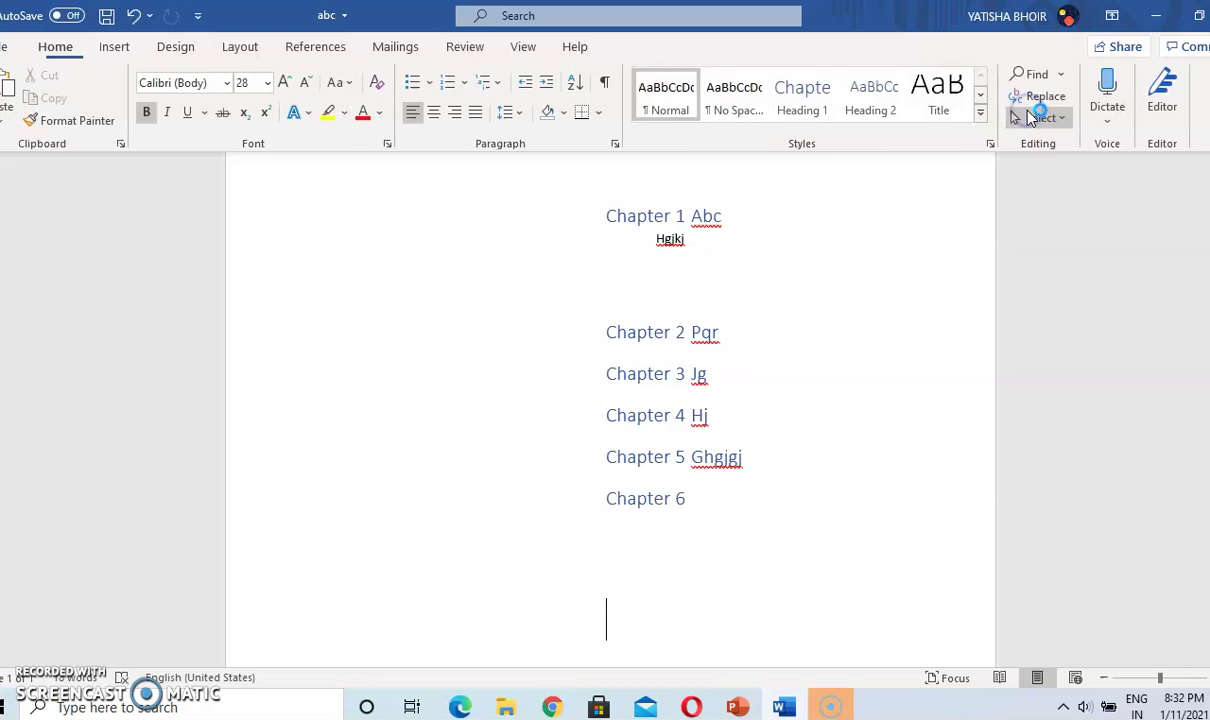
{"action": "scroll", "coordinate": [610, 400], "scroll_direction": "down", "scroll_amount": 3}
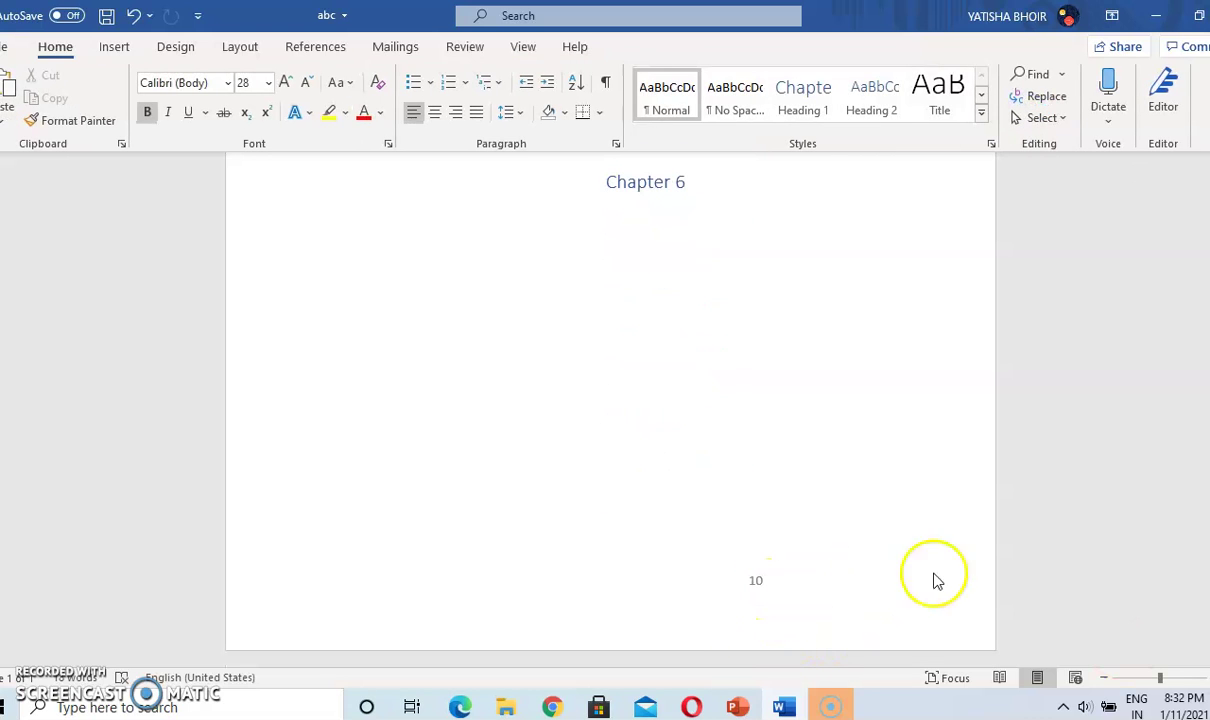
{"action": "scroll", "coordinate": [610, 400], "scroll_direction": "up", "scroll_amount": 5}
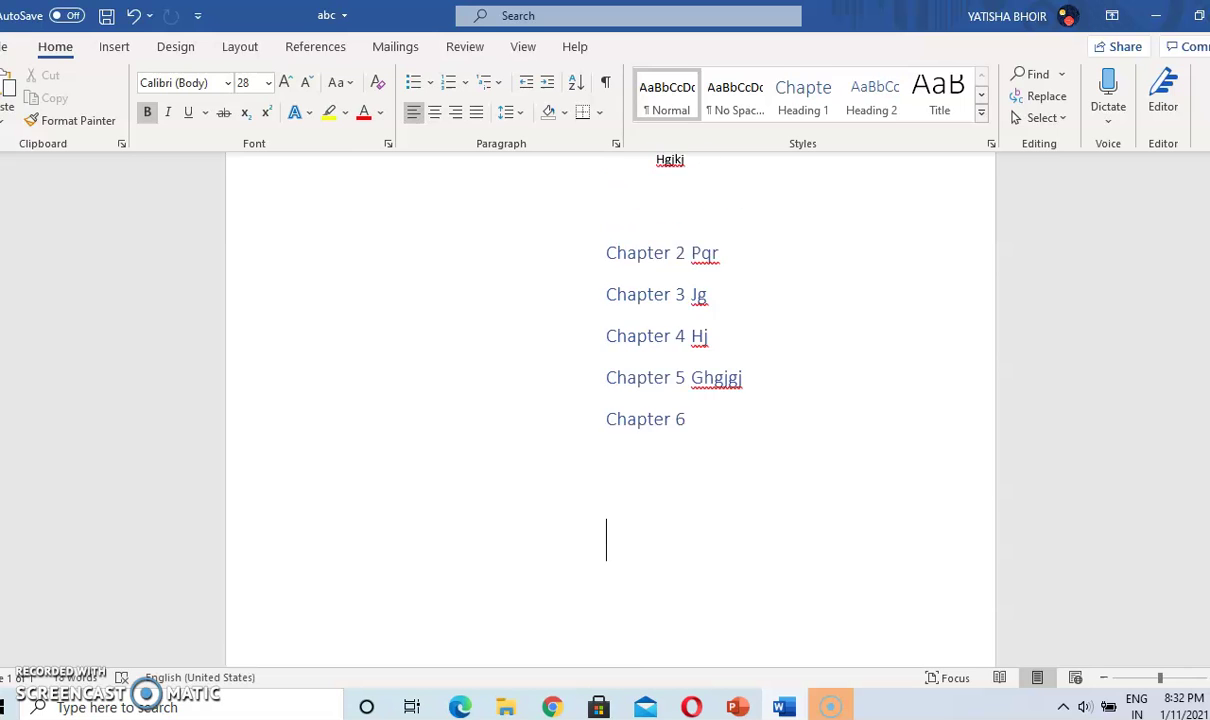
- Reinsert the plain bottom-of-page number and close footer editing again
{"action": "left_click", "coordinate": [114, 47]}
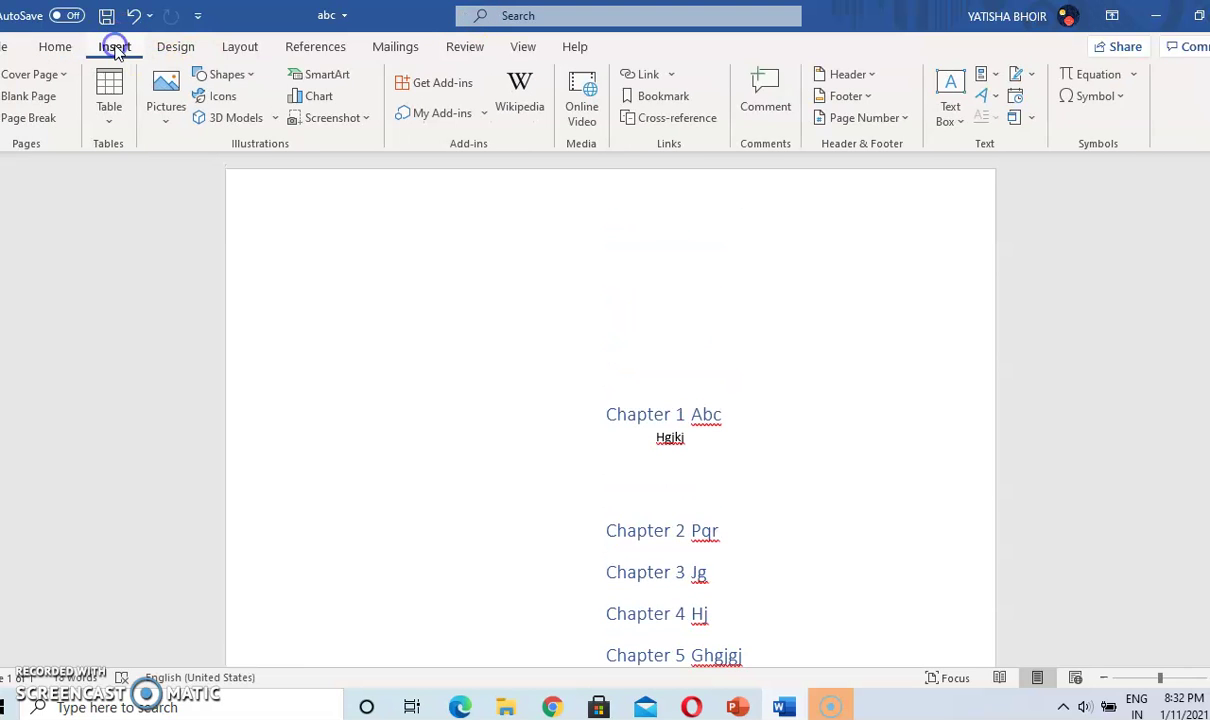
{"action": "left_click", "coordinate": [858, 117]}
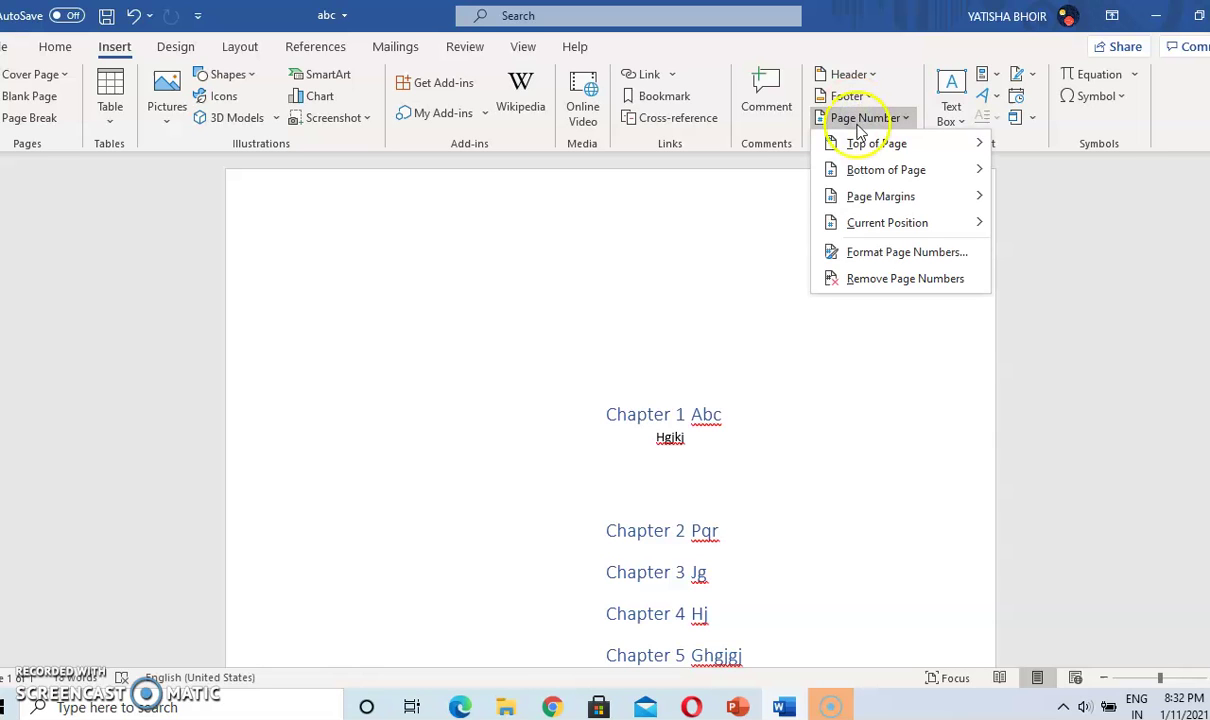
{"action": "mouse_move", "coordinate": [876, 176]}
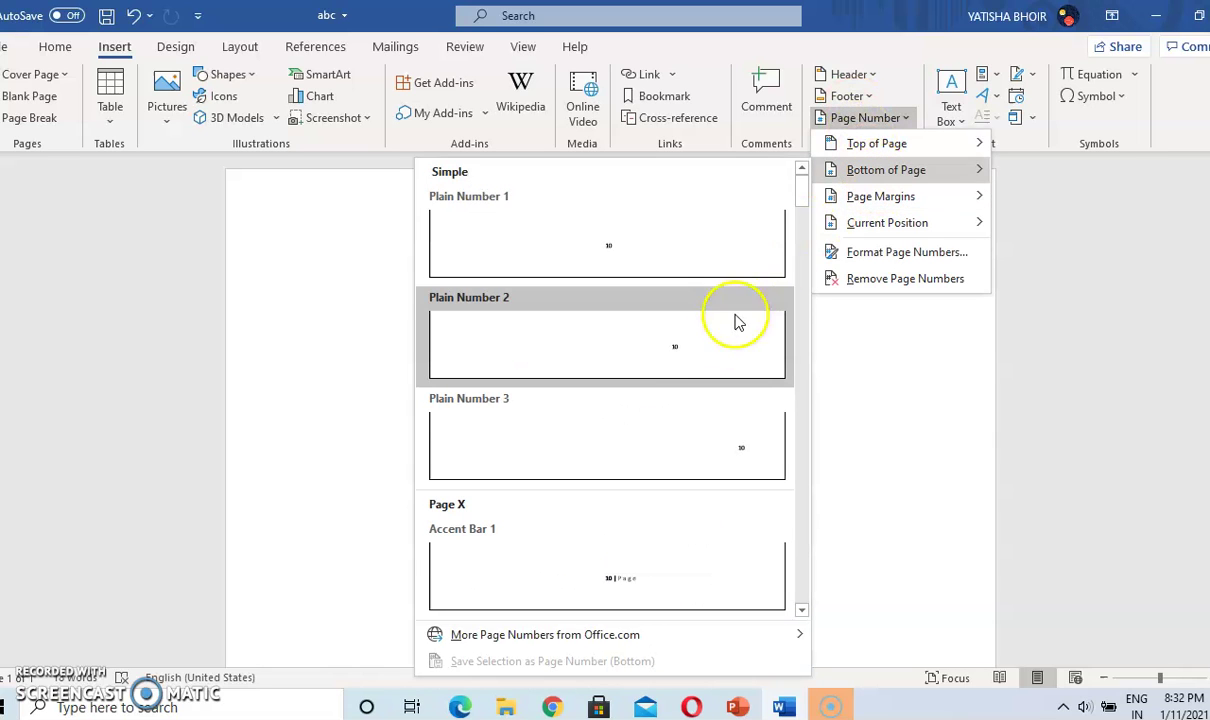
{"action": "left_click", "coordinate": [700, 354]}
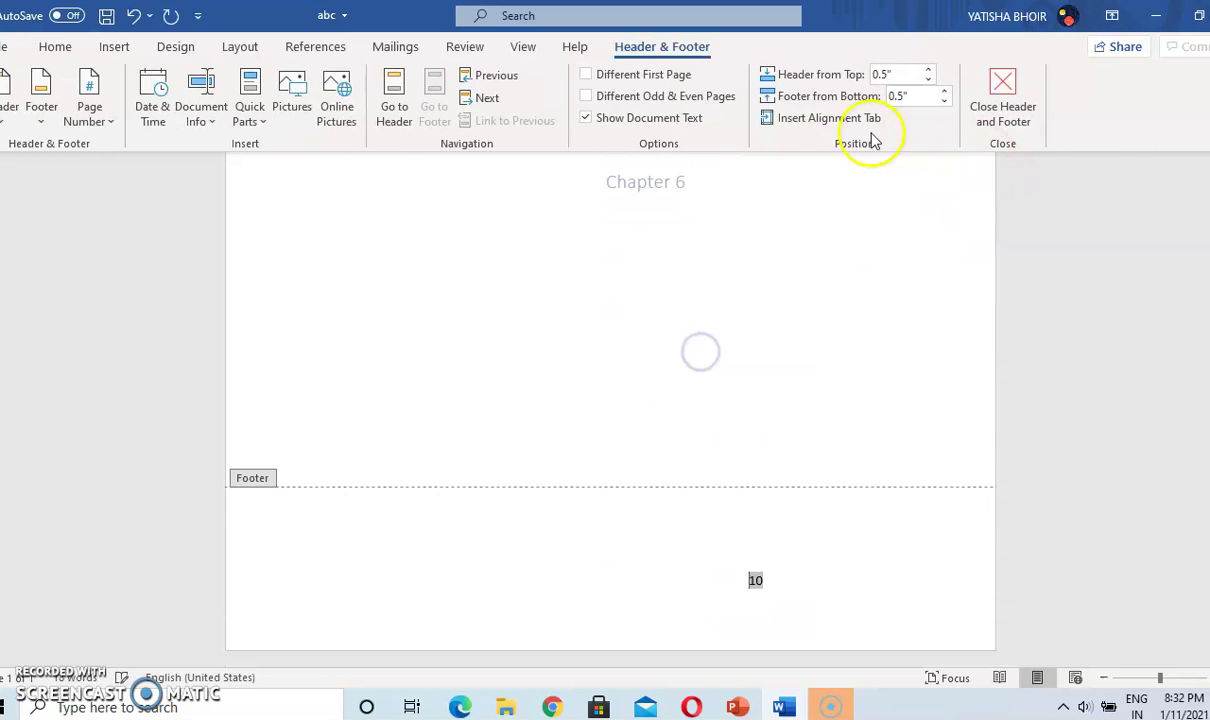
{"action": "left_click", "coordinate": [997, 118]}
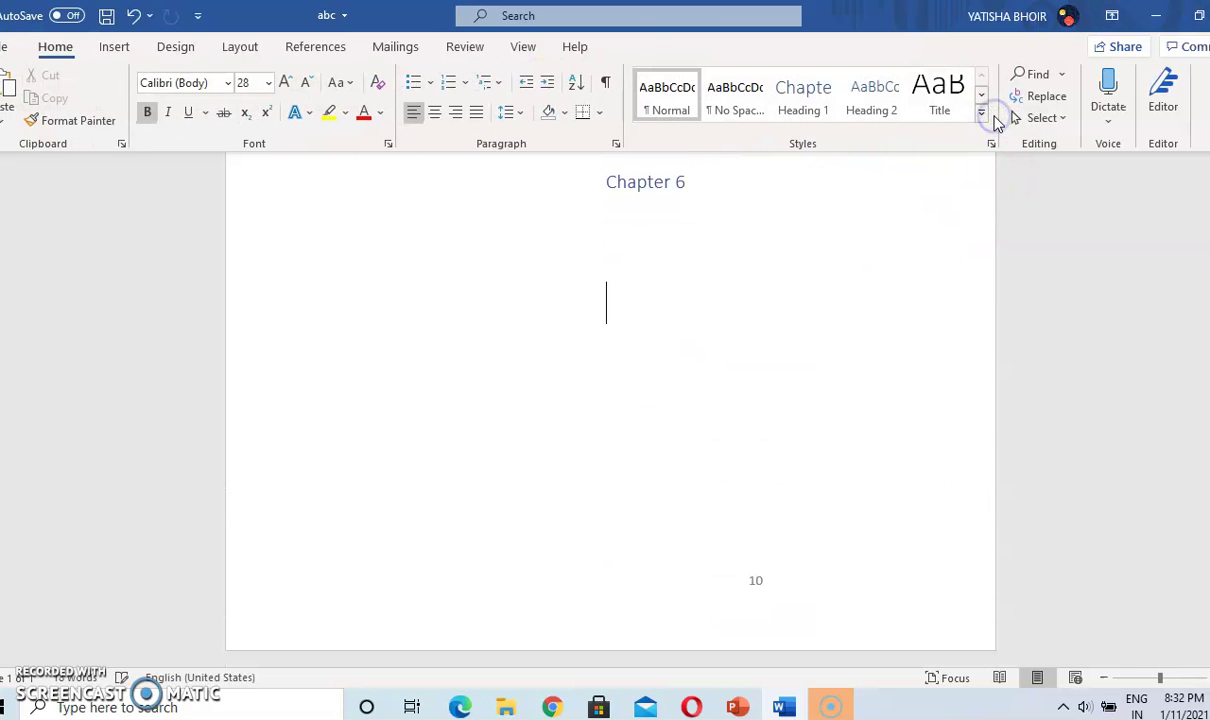
- Change the page numbering start value from 10 to 15
{"action": "left_click", "coordinate": [112, 47]}
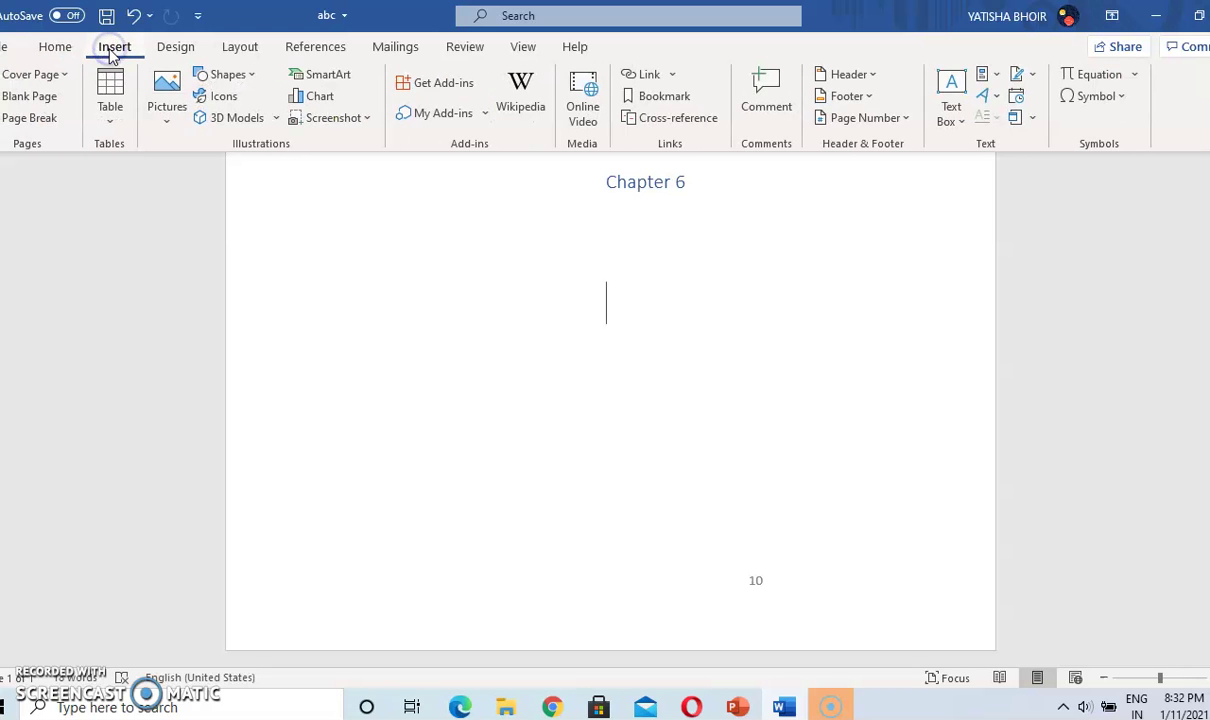
{"action": "left_click", "coordinate": [878, 118]}
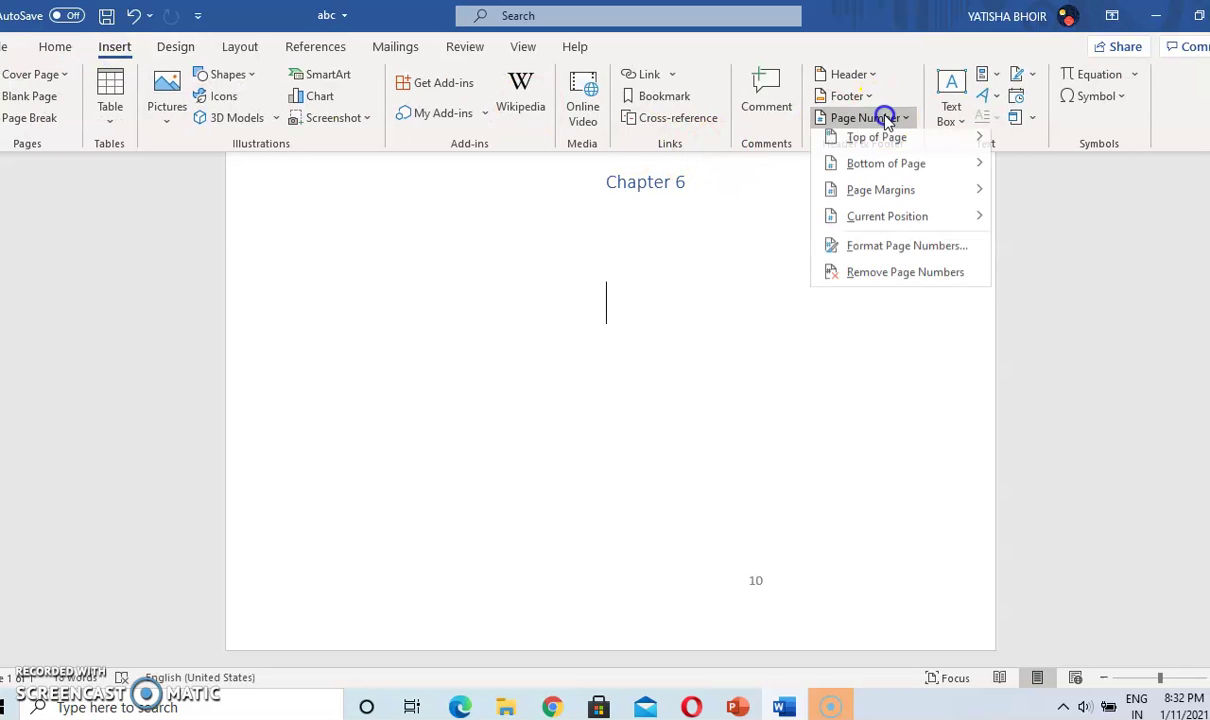
{"action": "left_click", "coordinate": [890, 254]}
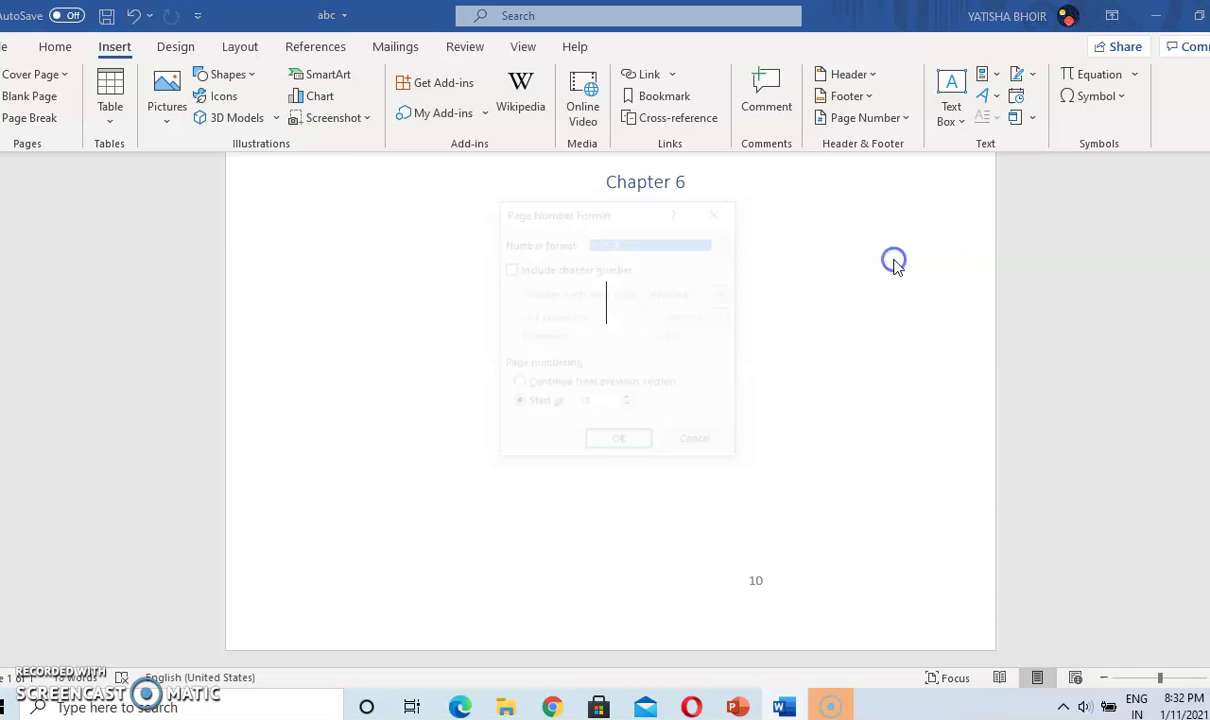
{"action": "double_click", "coordinate": [590, 404]}
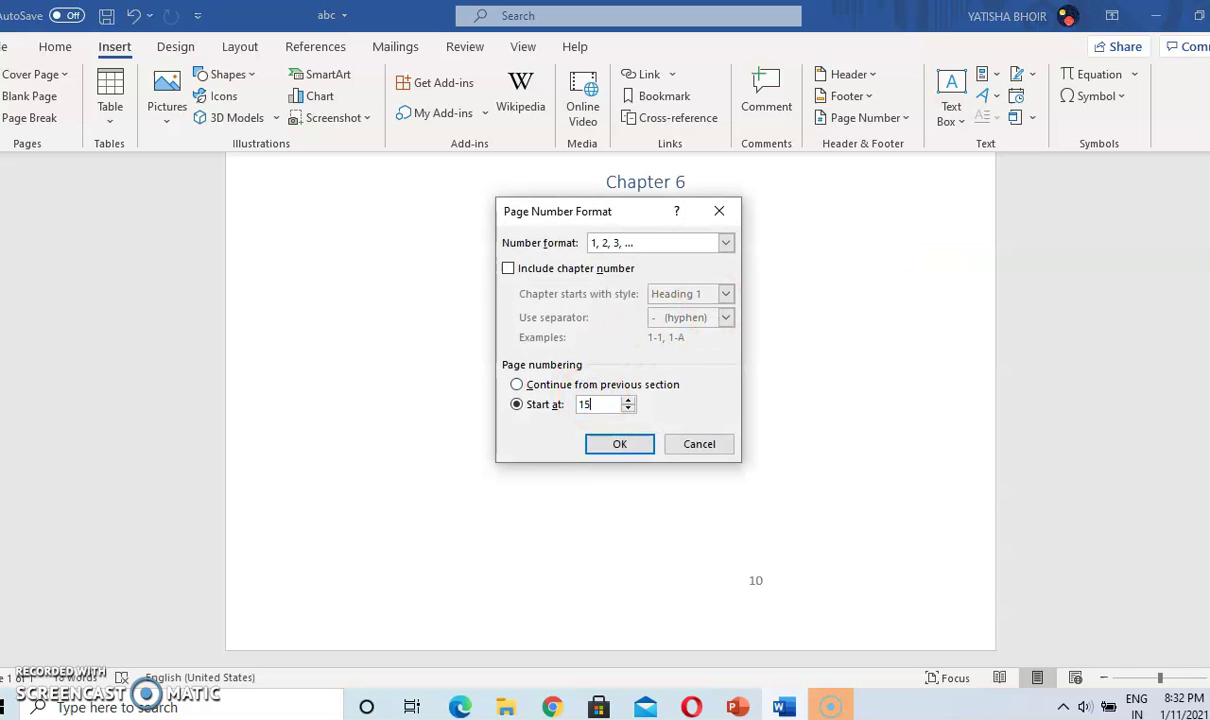
{"action": "left_click", "coordinate": [608, 448]}
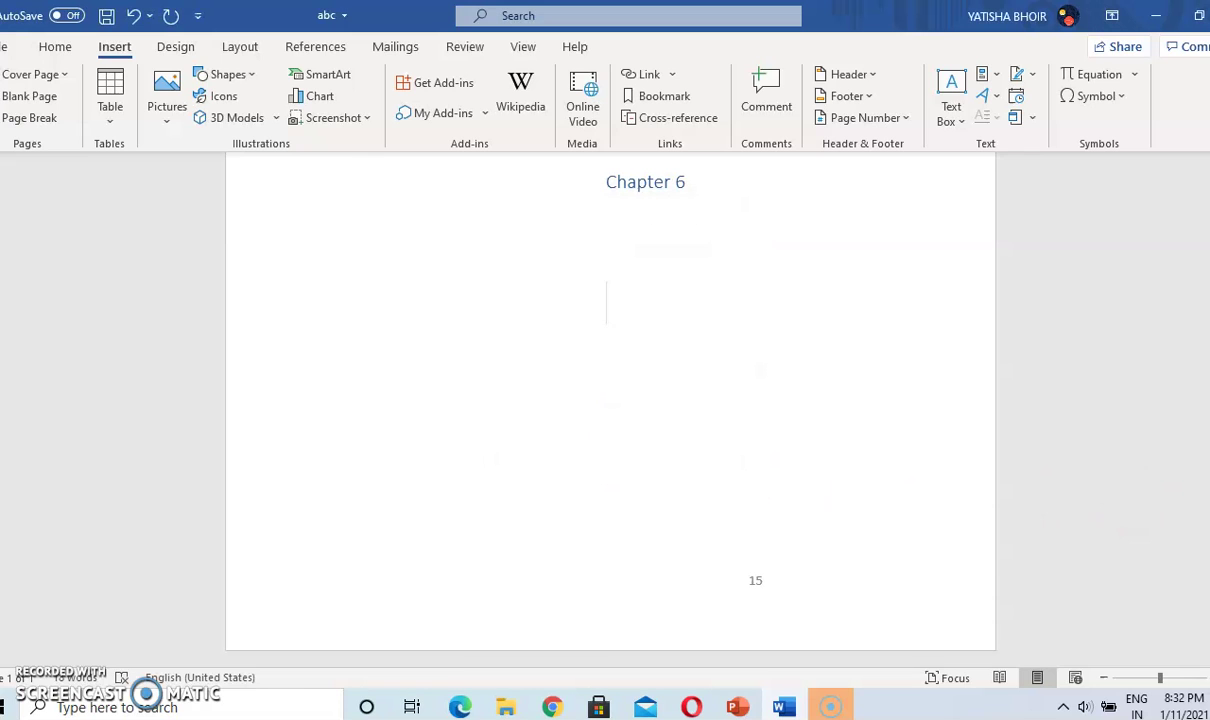
{"action": "scroll", "coordinate": [610, 400], "scroll_direction": "up", "scroll_amount": 5}
{"action": "scroll", "coordinate": [610, 400], "scroll_direction": "down", "scroll_amount": 3}
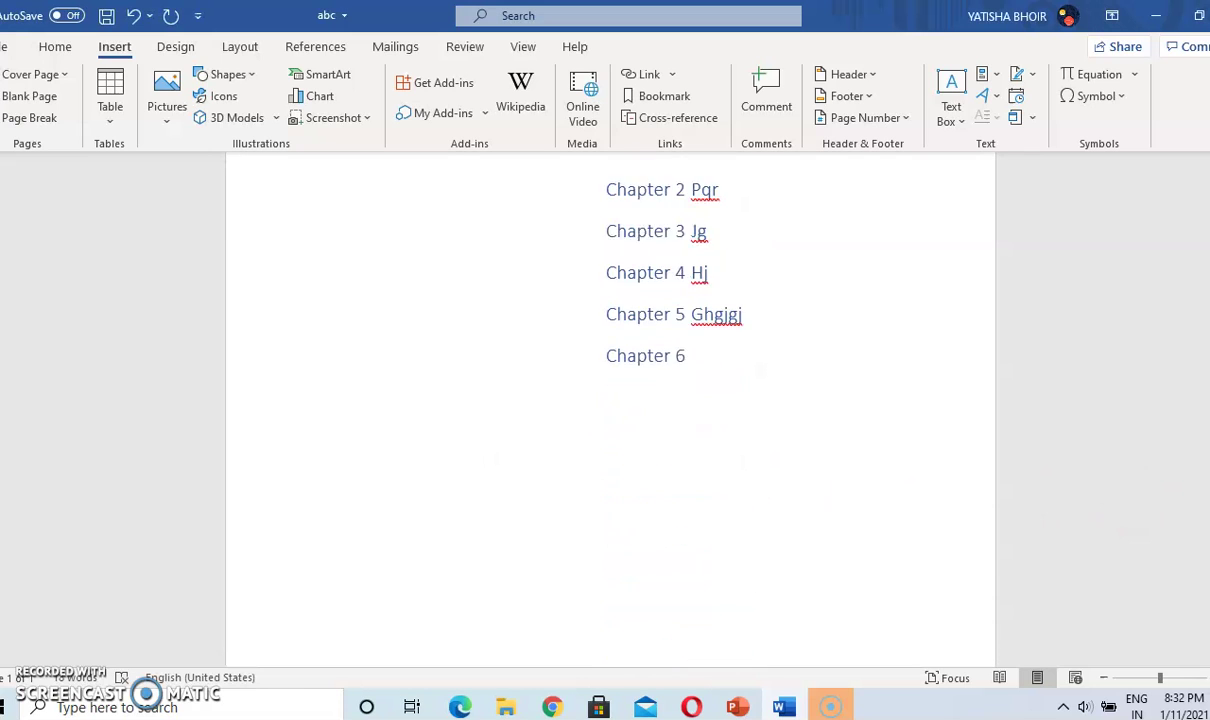
{"action": "scroll", "coordinate": [610, 400], "scroll_direction": "down", "scroll_amount": 3}
- Add a second page with a page break below Chapter 6, zoom out, and switch to PowerPoint
{"action": "left_click", "coordinate": [899, 548]}
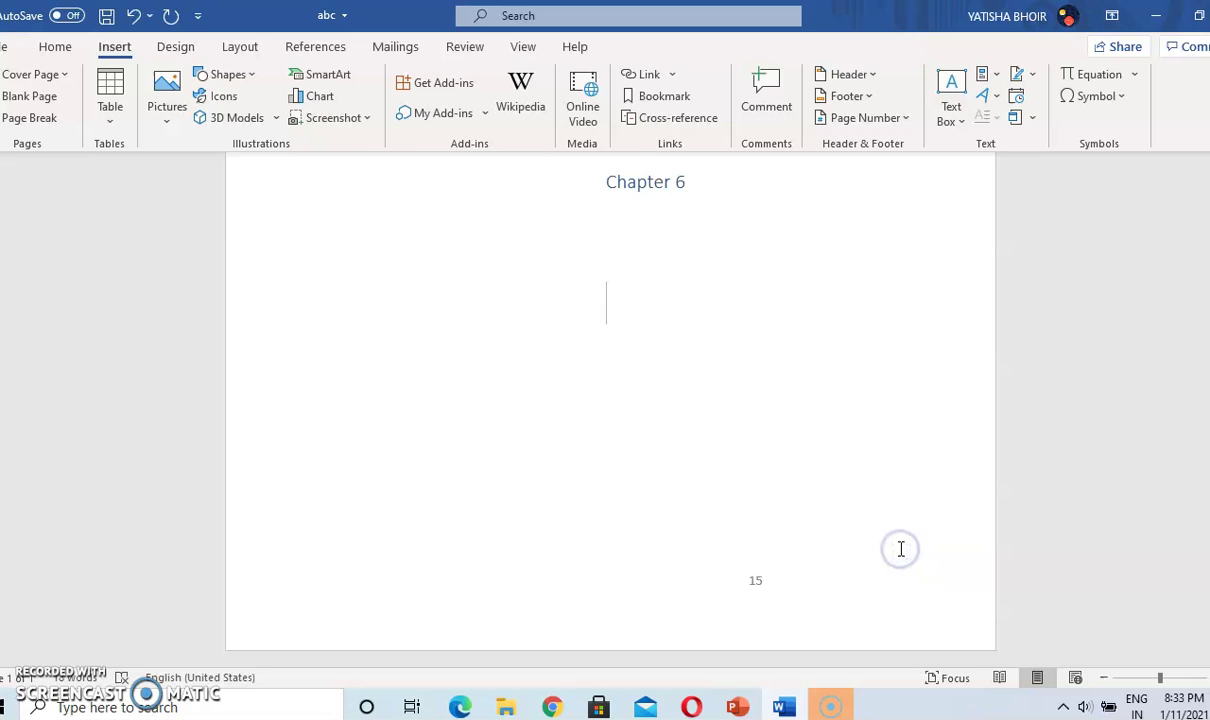
{"action": "key", "text": "ctrl+Return"}
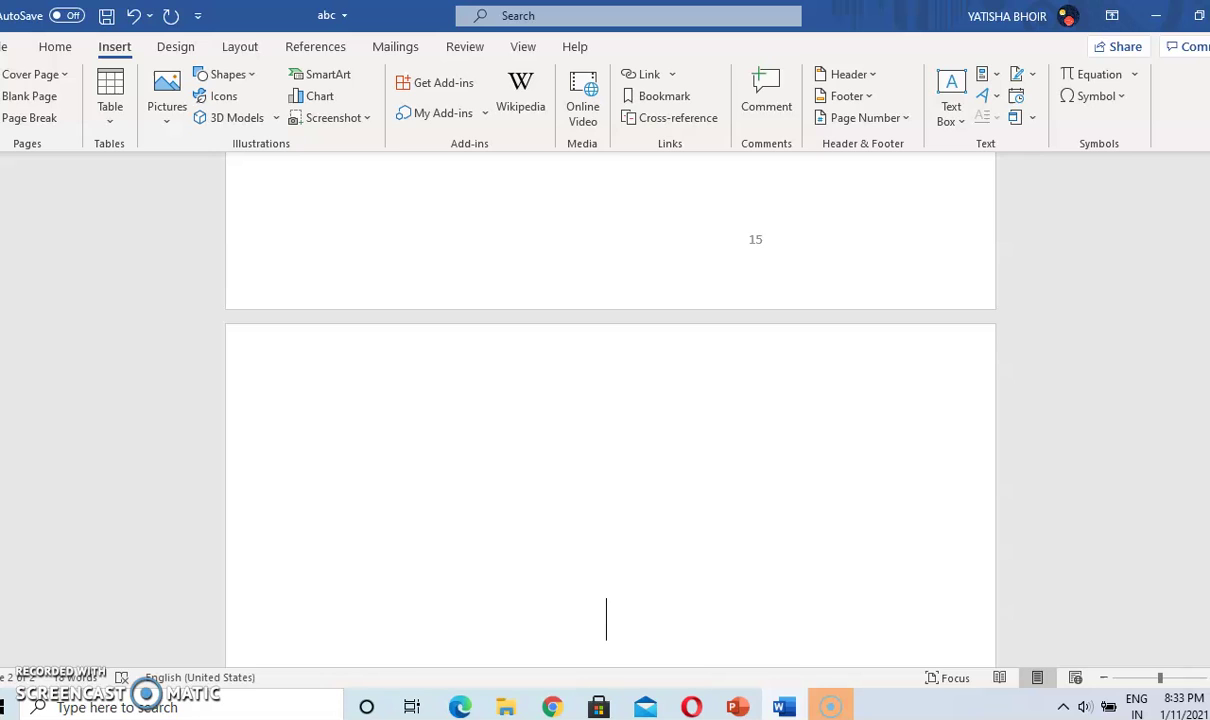
{"action": "scroll", "coordinate": [610, 400], "scroll_direction": "down", "scroll_amount": 6}
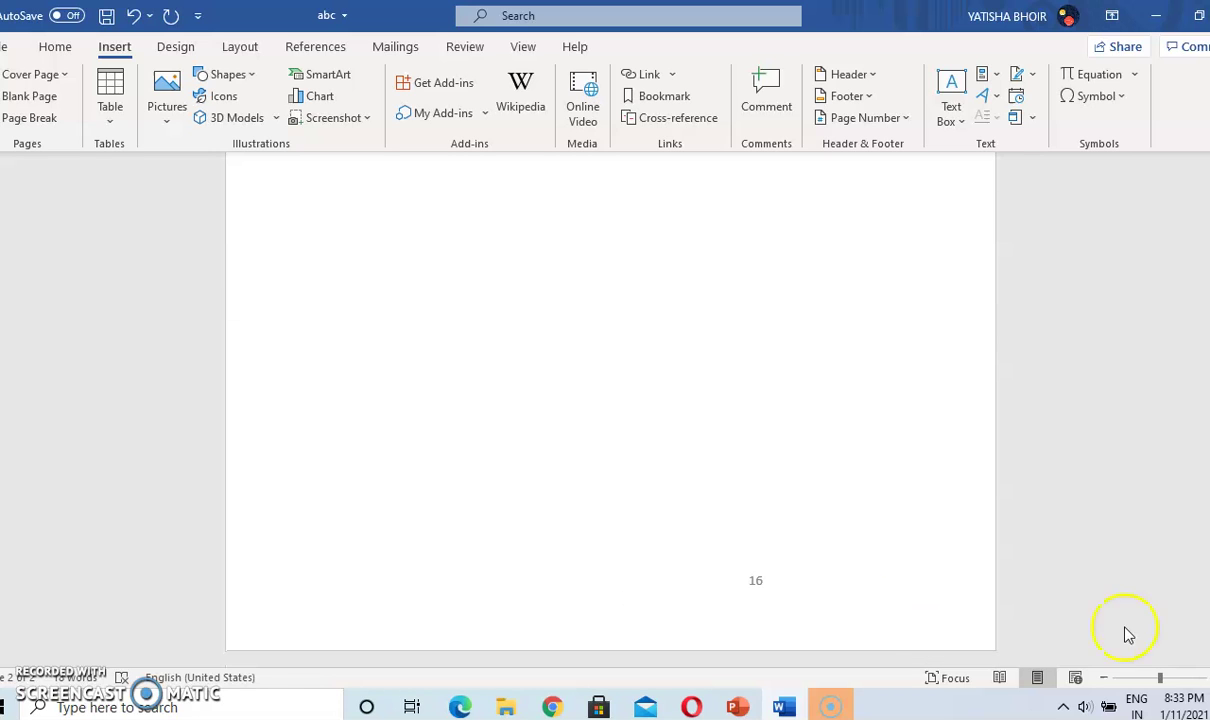
{"action": "left_click", "coordinate": [1136, 677]}
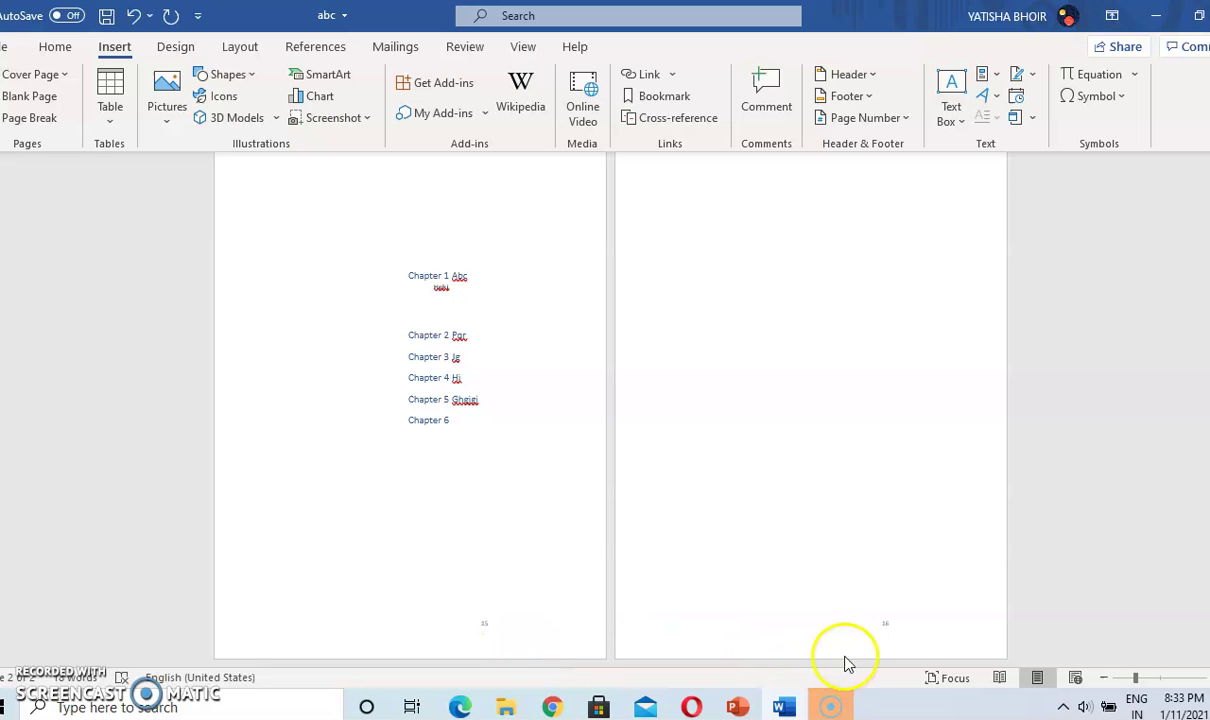
{"action": "left_click", "coordinate": [738, 707]}
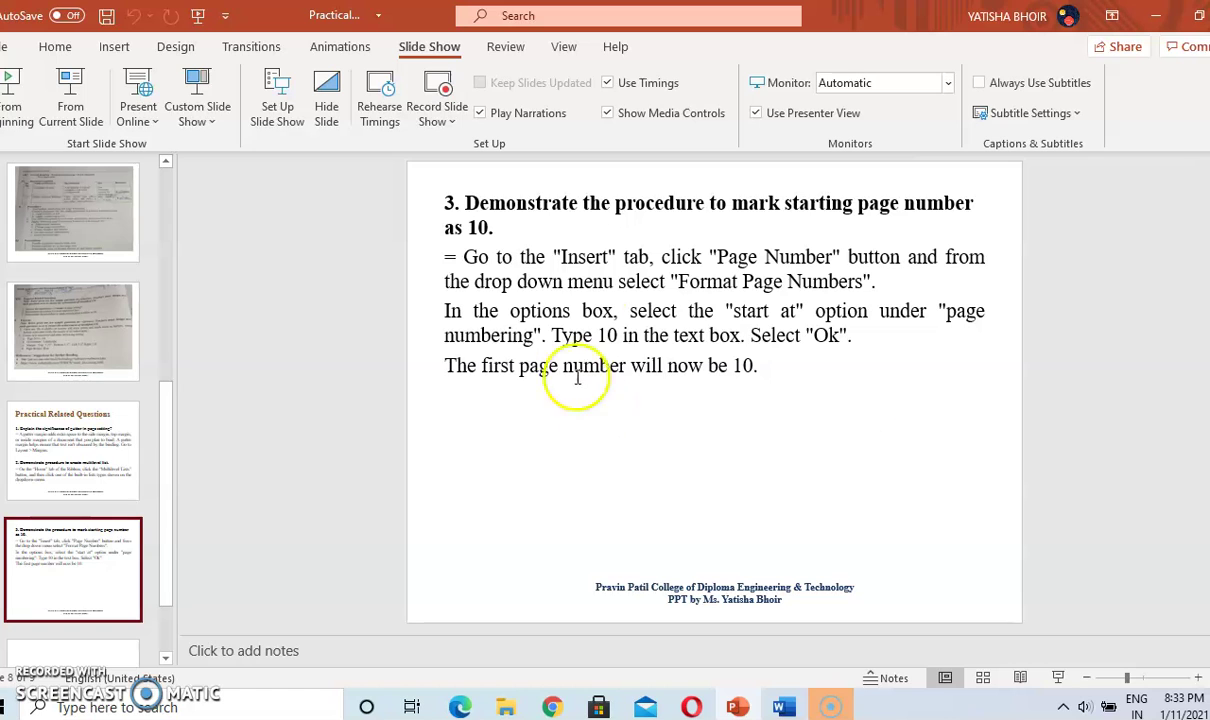
- Present the exercise photo slide from the current slide, end the show, and return to Word
{"action": "scroll", "coordinate": [467, 383], "scroll_direction": "down", "scroll_amount": 1}
{"action": "scroll", "coordinate": [467, 383], "scroll_direction": "up", "scroll_amount": 3}
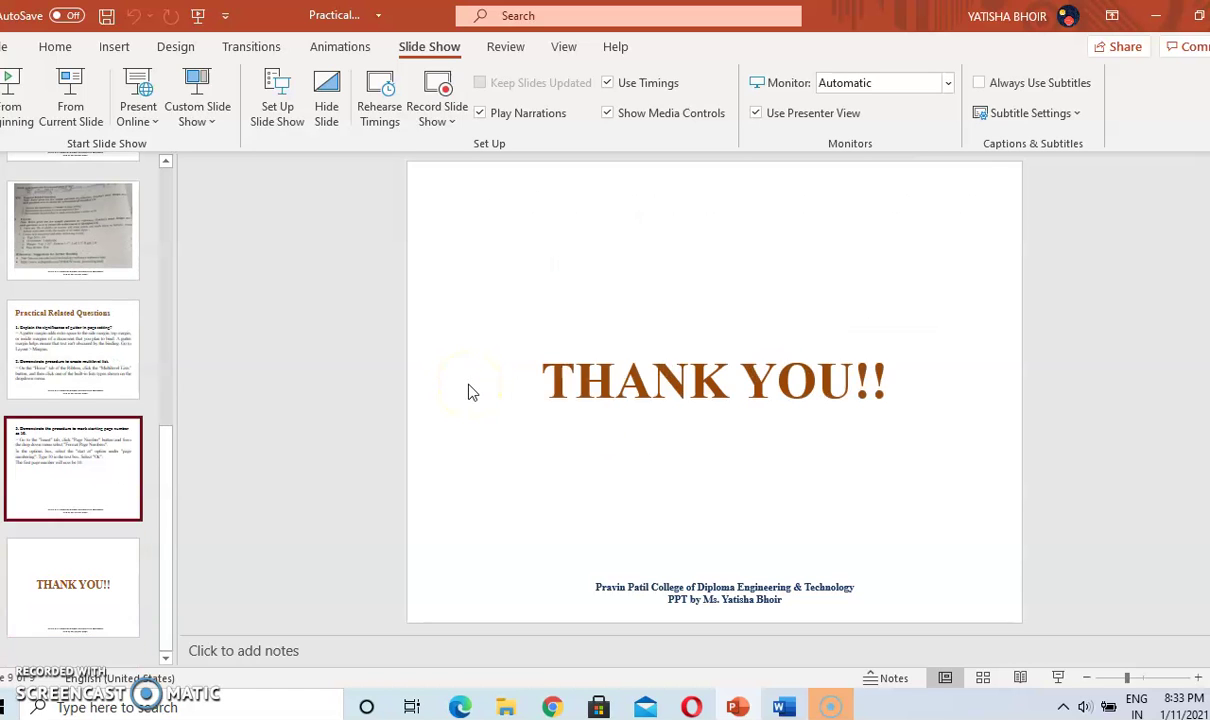
{"action": "scroll", "coordinate": [467, 383], "scroll_direction": "up", "scroll_amount": 1}
{"action": "scroll", "coordinate": [468, 388], "scroll_direction": "down", "scroll_amount": 1}
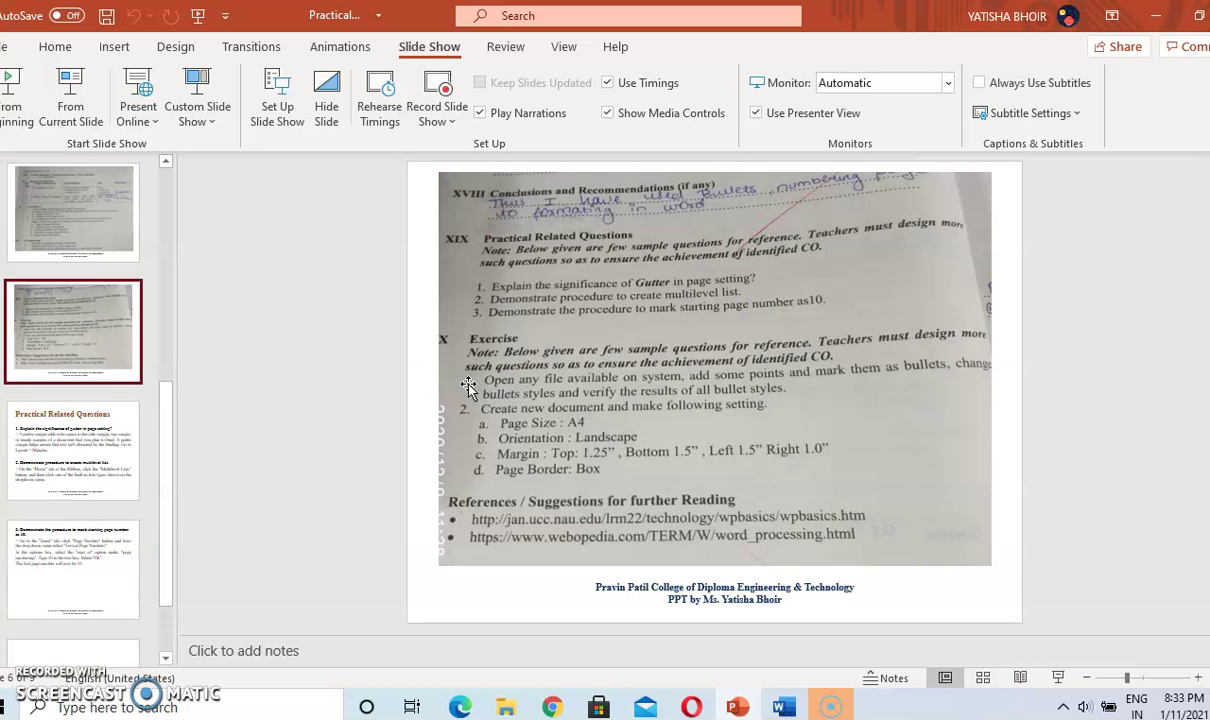
{"action": "left_click", "coordinate": [65, 119]}
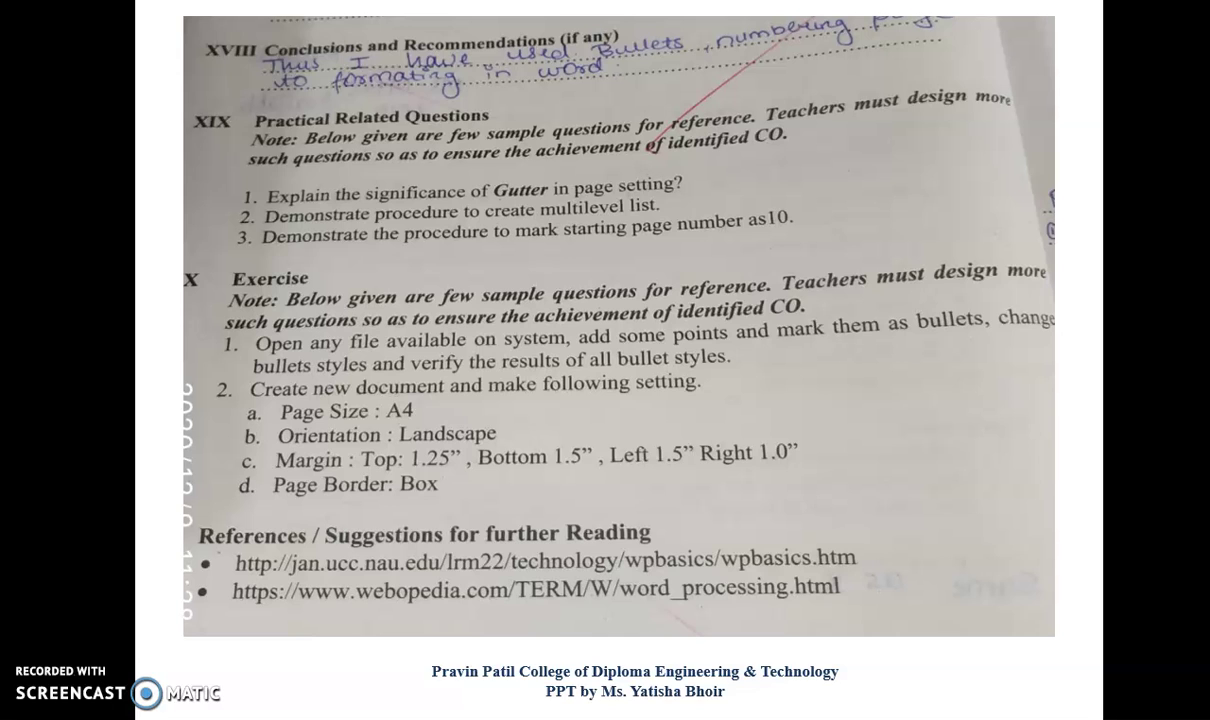
{"action": "key", "text": "Escape"}
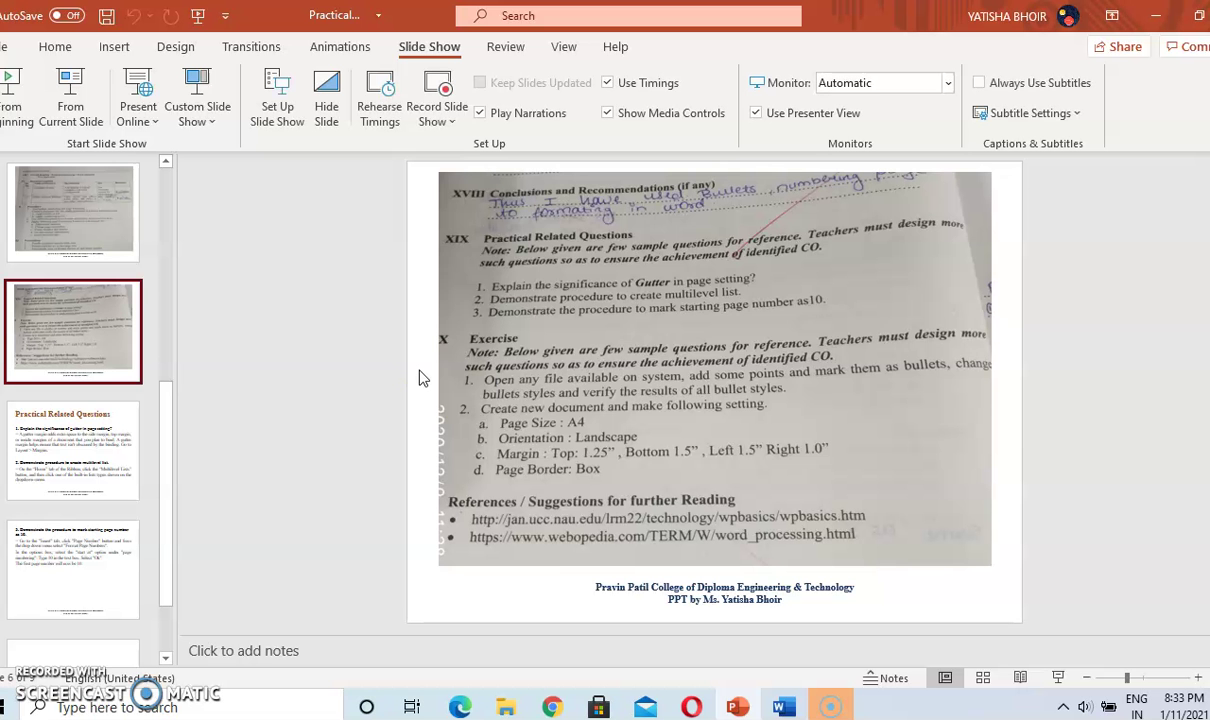
{"action": "mouse_move", "coordinate": [783, 706]}
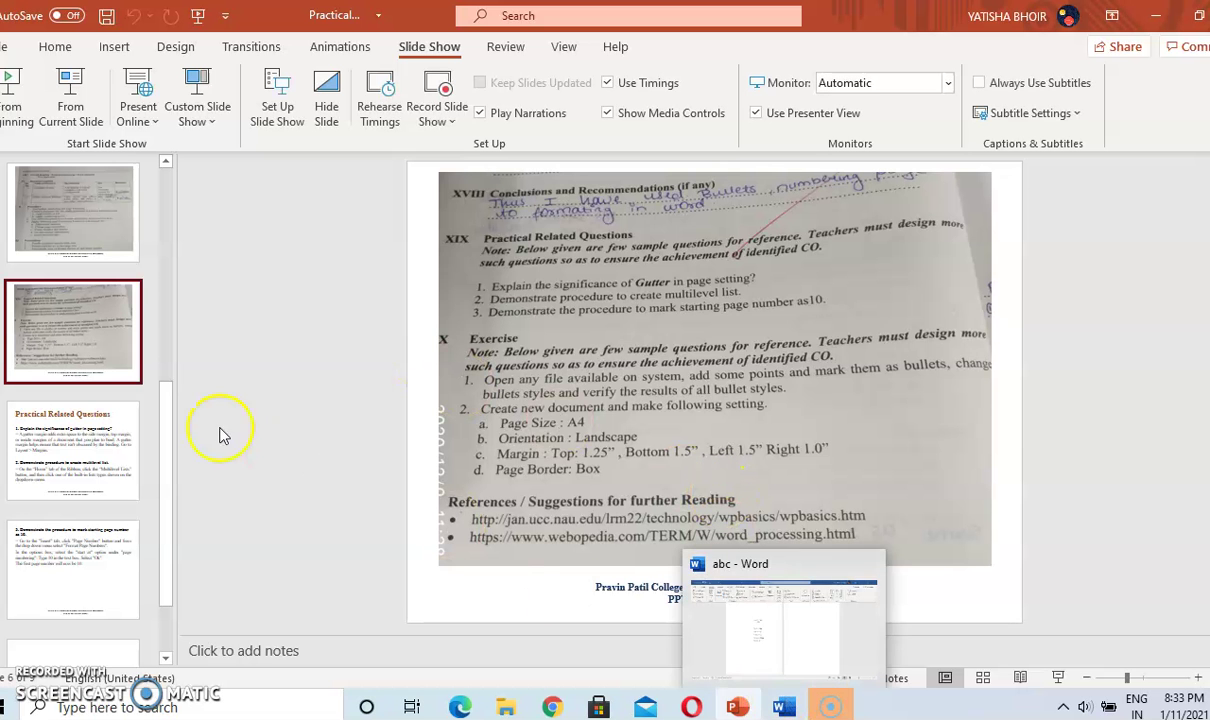
{"action": "left_click", "coordinate": [784, 703]}
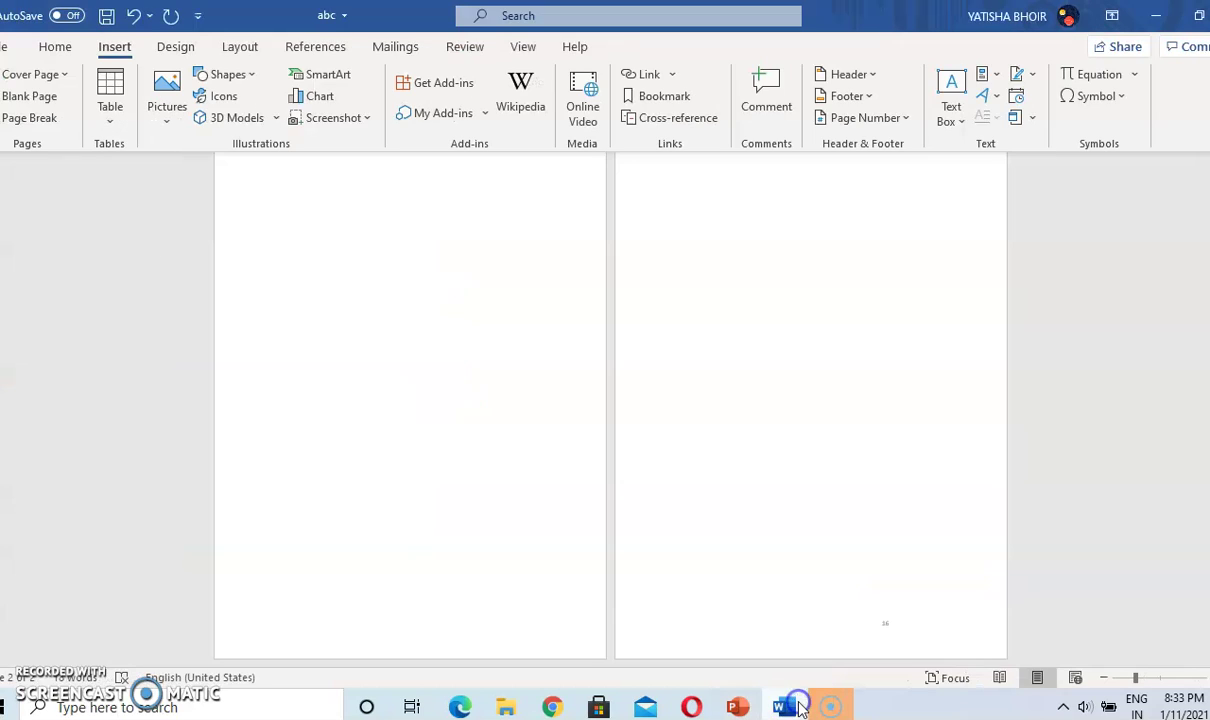
- Open the Print settings and page preview, then bring PowerPoint to the front
{"action": "left_click", "coordinate": [6, 47]}
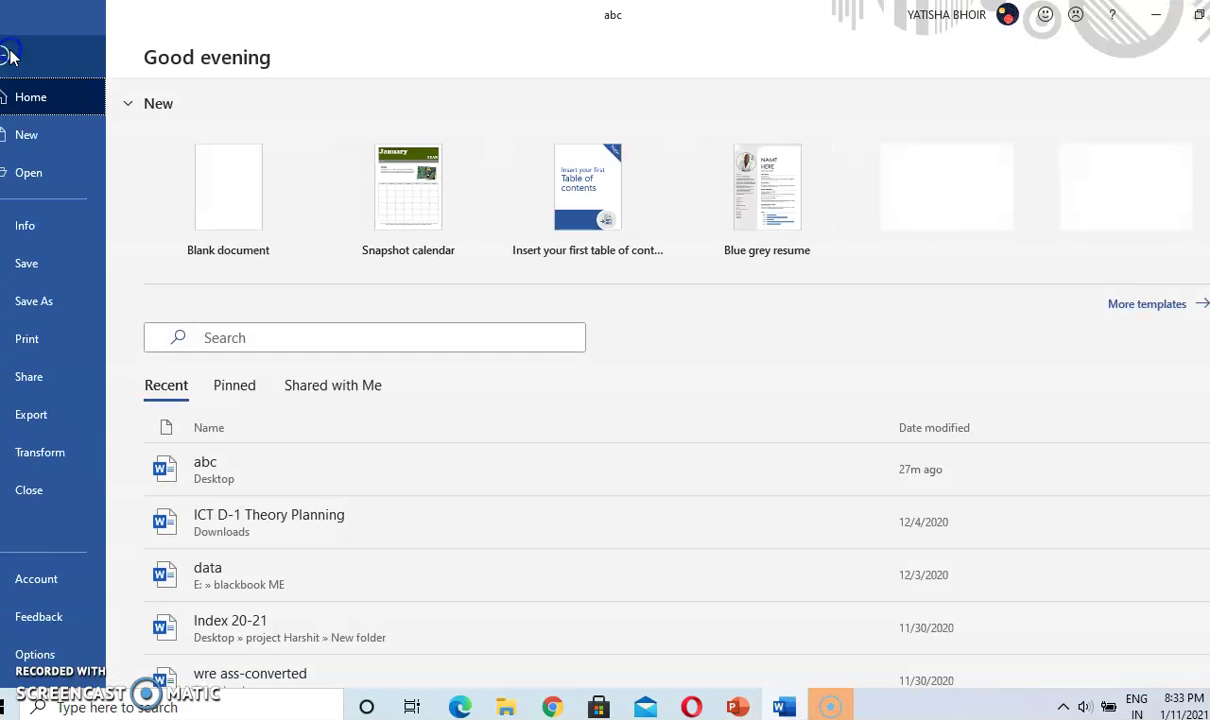
{"action": "left_click", "coordinate": [45, 340]}
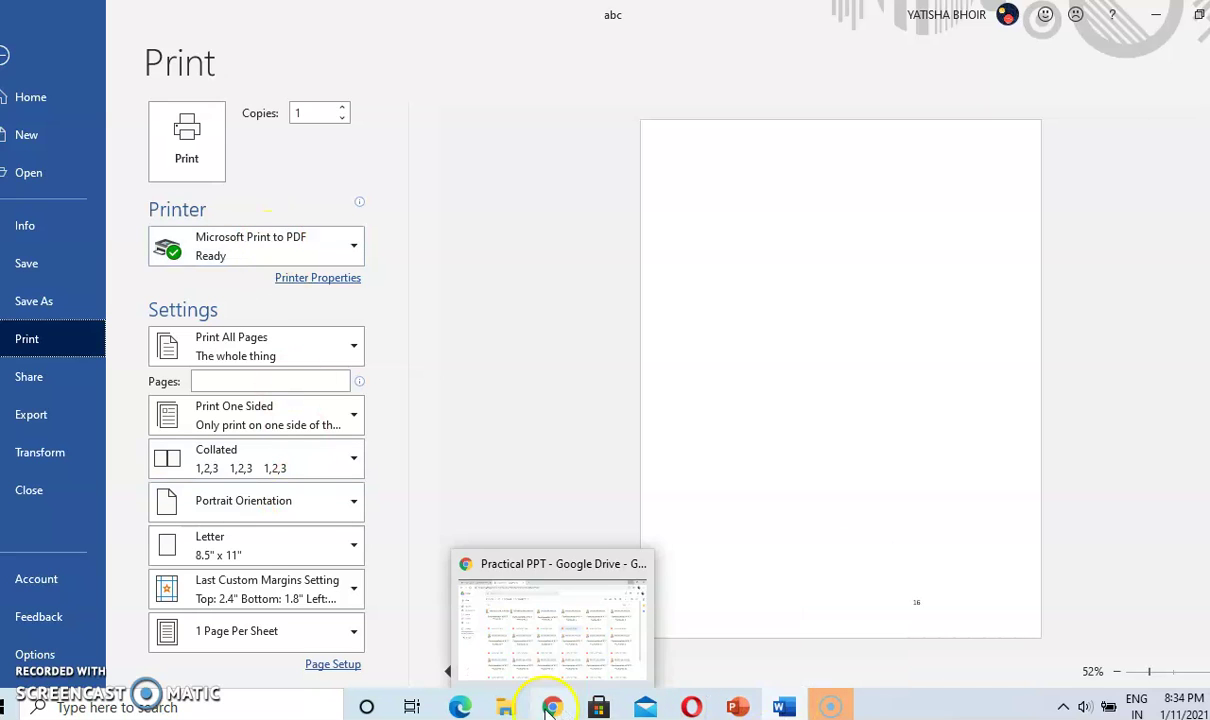
{"action": "left_click", "coordinate": [745, 710]}
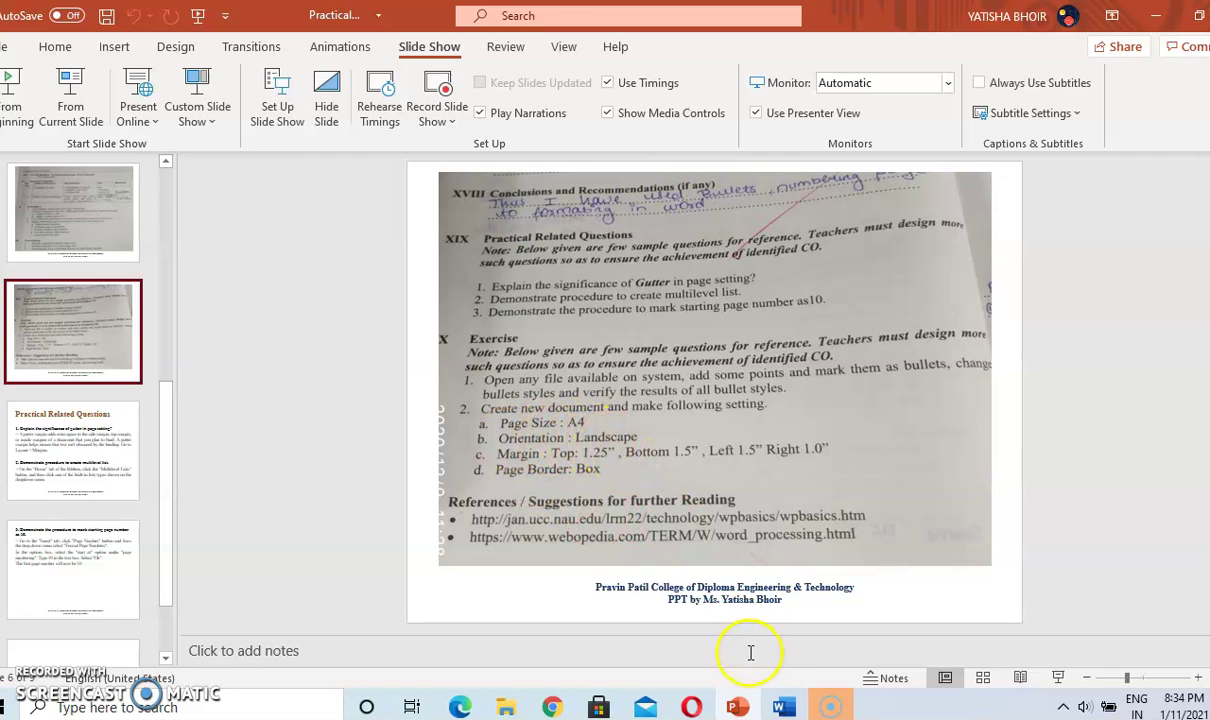
- Set Landscape orientation and A4 paper size, checking the required margins in PowerPoint
{"action": "left_click", "coordinate": [747, 707]}
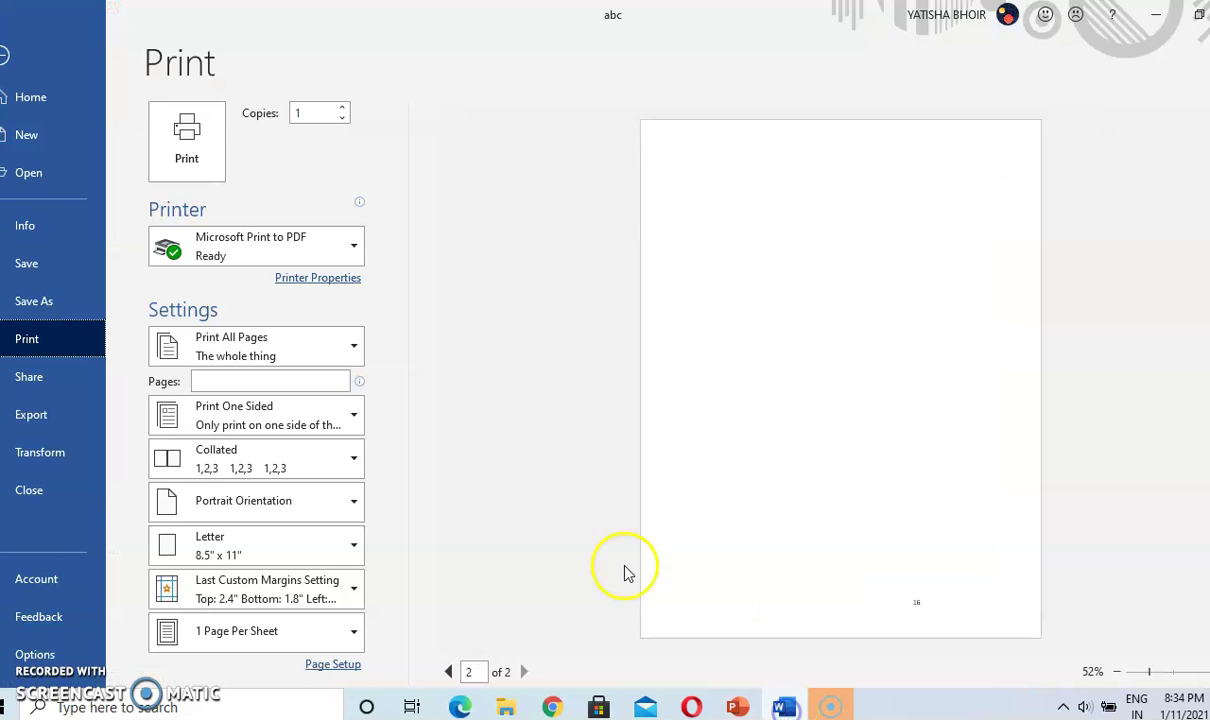
{"action": "left_click", "coordinate": [240, 508]}
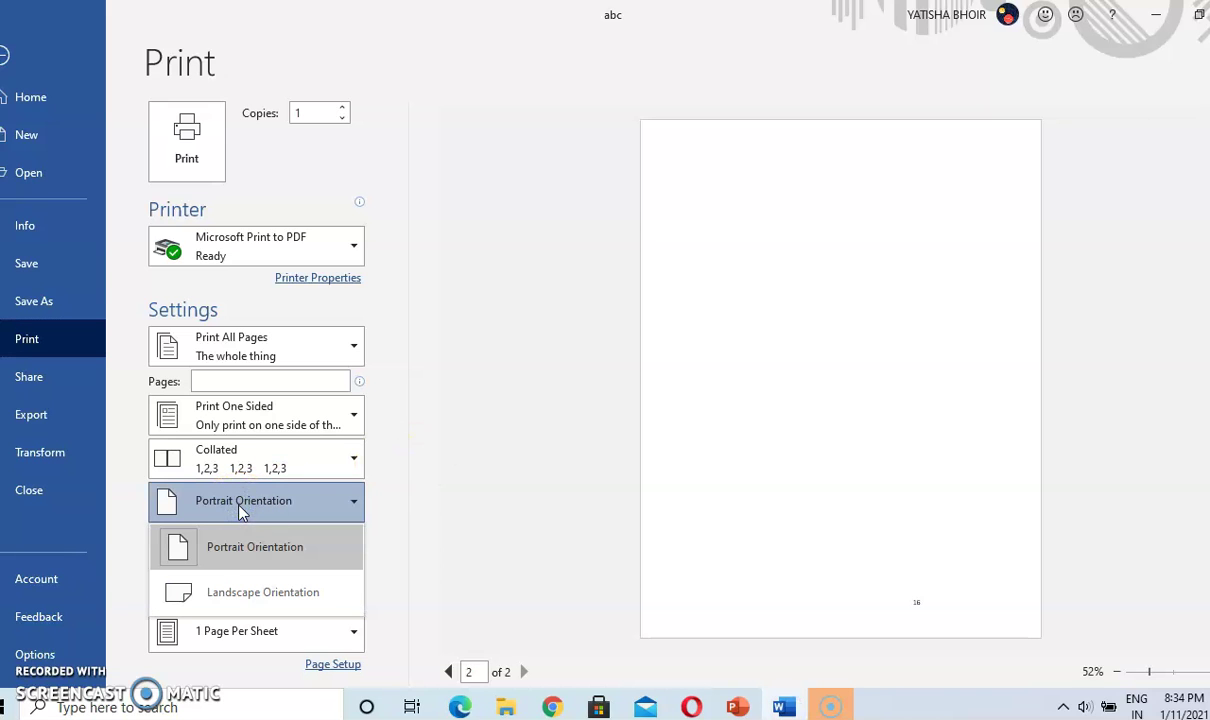
{"action": "left_click", "coordinate": [510, 540]}
{"action": "left_click", "coordinate": [328, 494]}
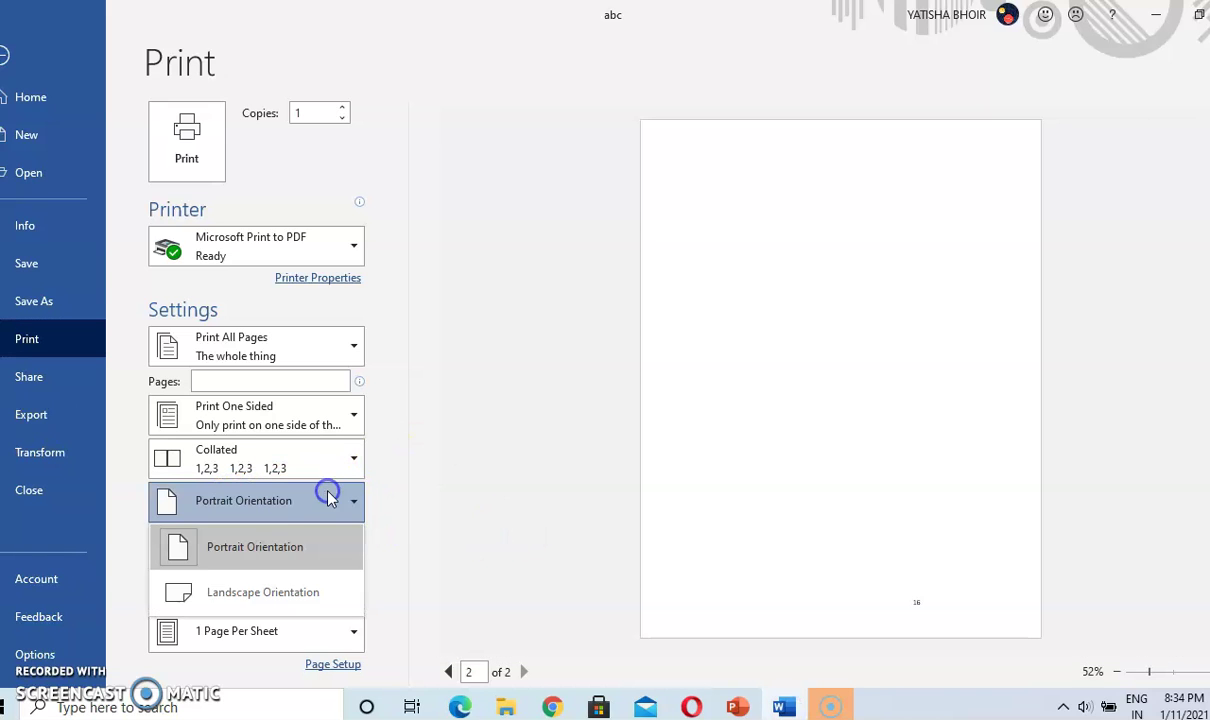
{"action": "left_click", "coordinate": [305, 592]}
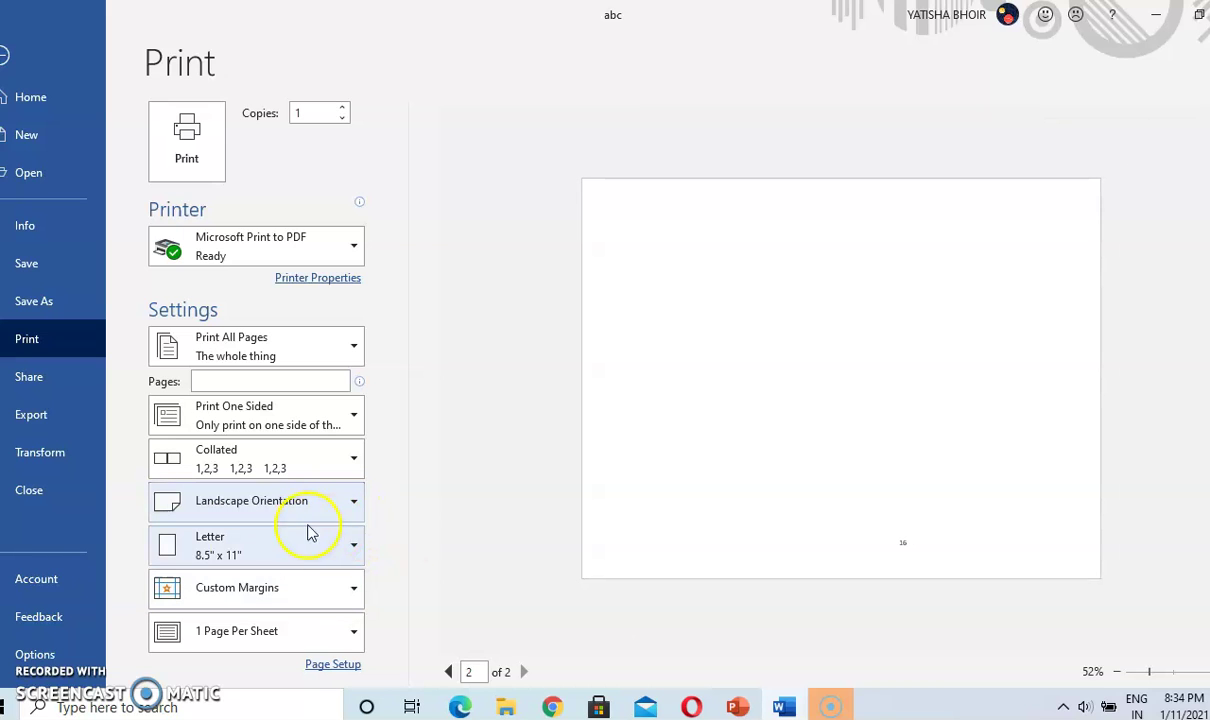
{"action": "left_click", "coordinate": [308, 545]}
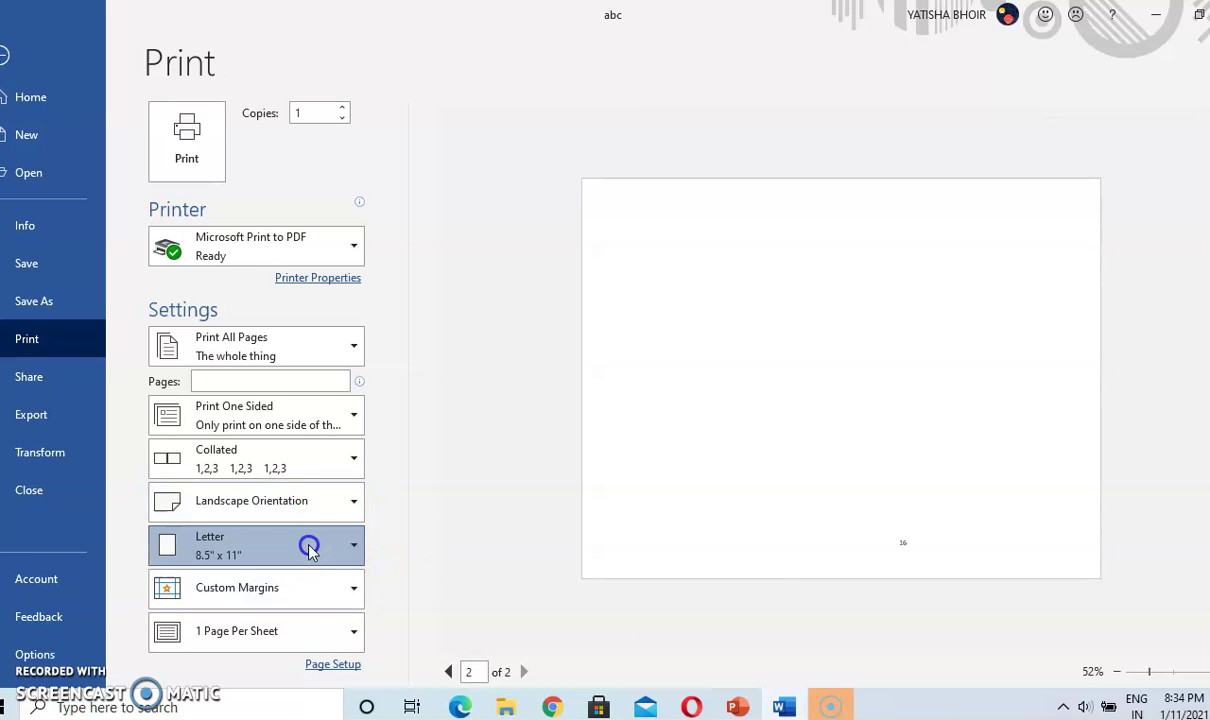
{"action": "left_click", "coordinate": [277, 390]}
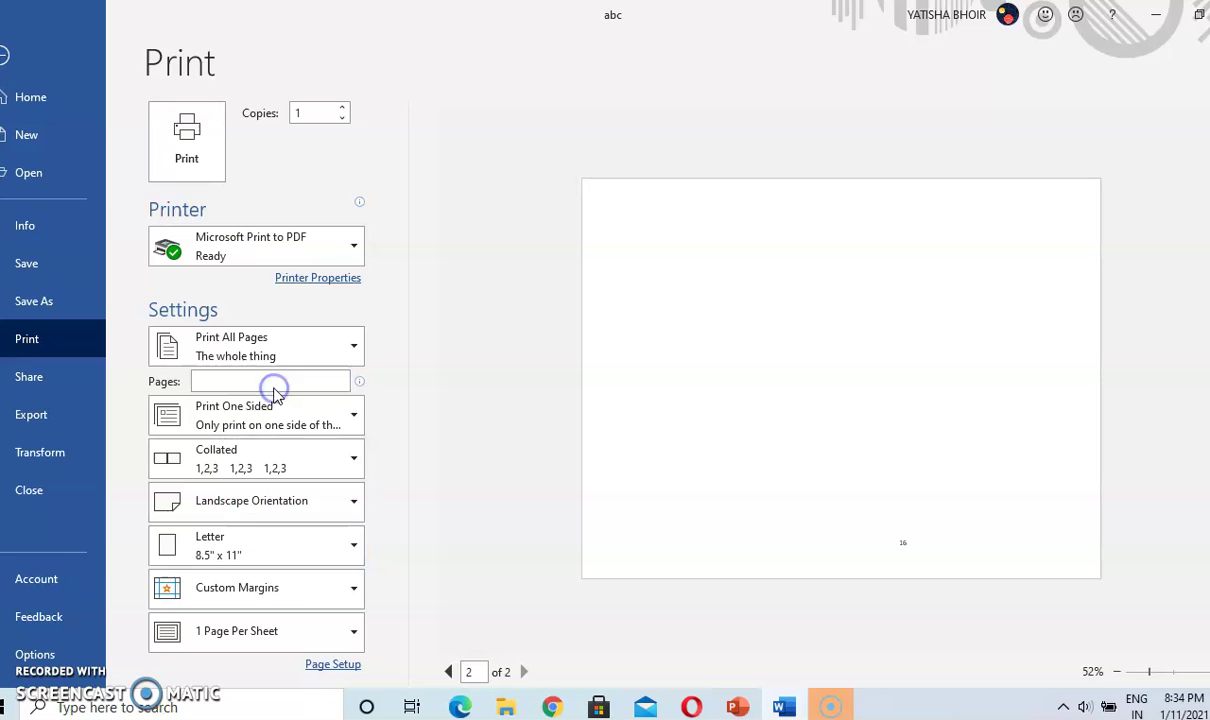
{"action": "left_click", "coordinate": [737, 706]}
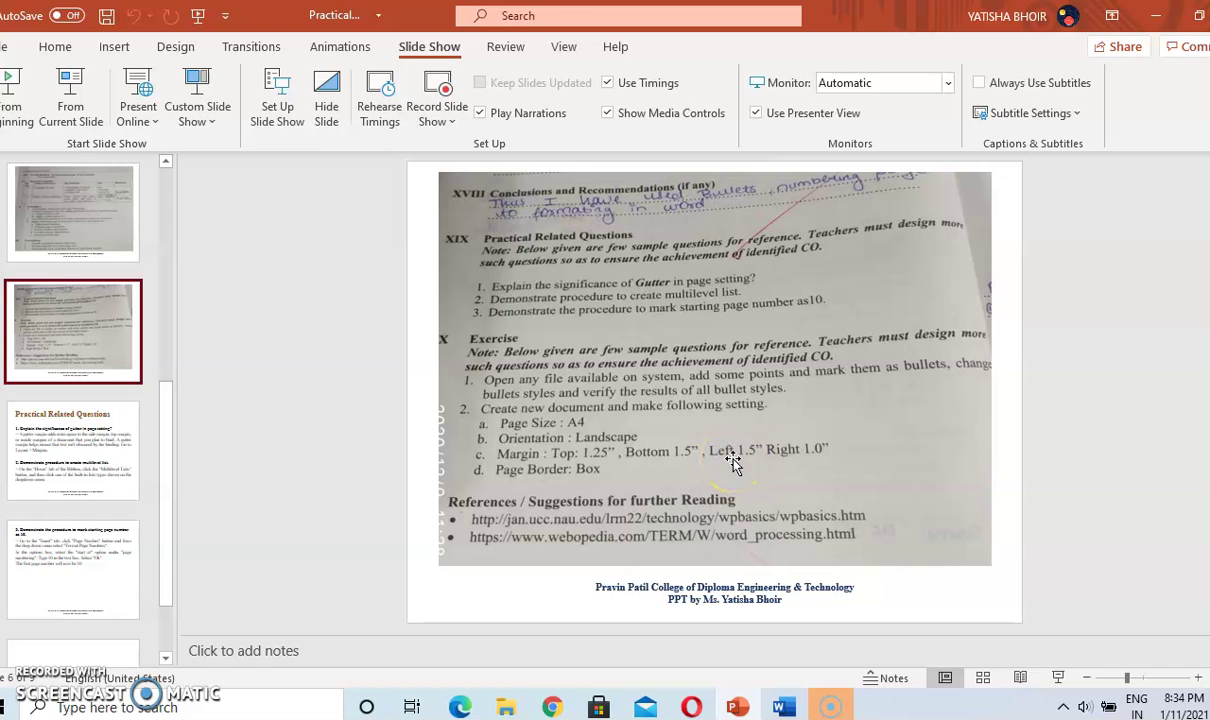
{"action": "left_click", "coordinate": [784, 707]}
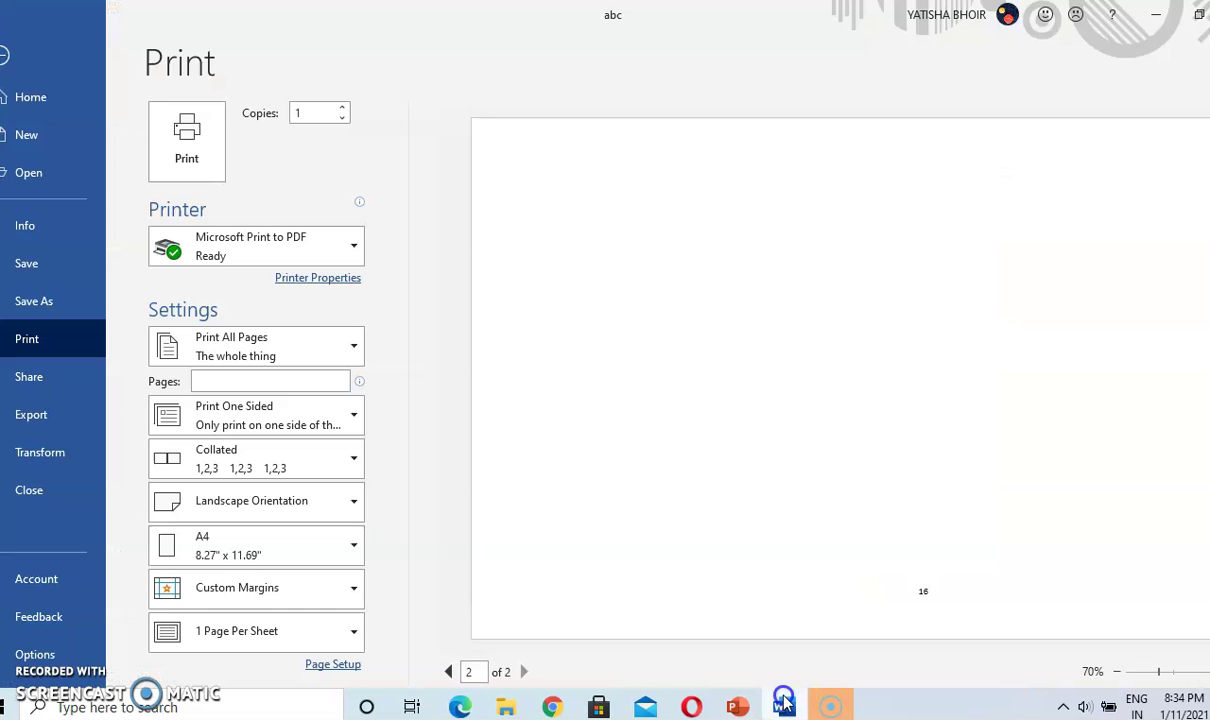
- Apply custom margins: Top 1.25", Bottom 1.5", Left 1.5", Right 1.0"
{"action": "left_click", "coordinate": [268, 597]}
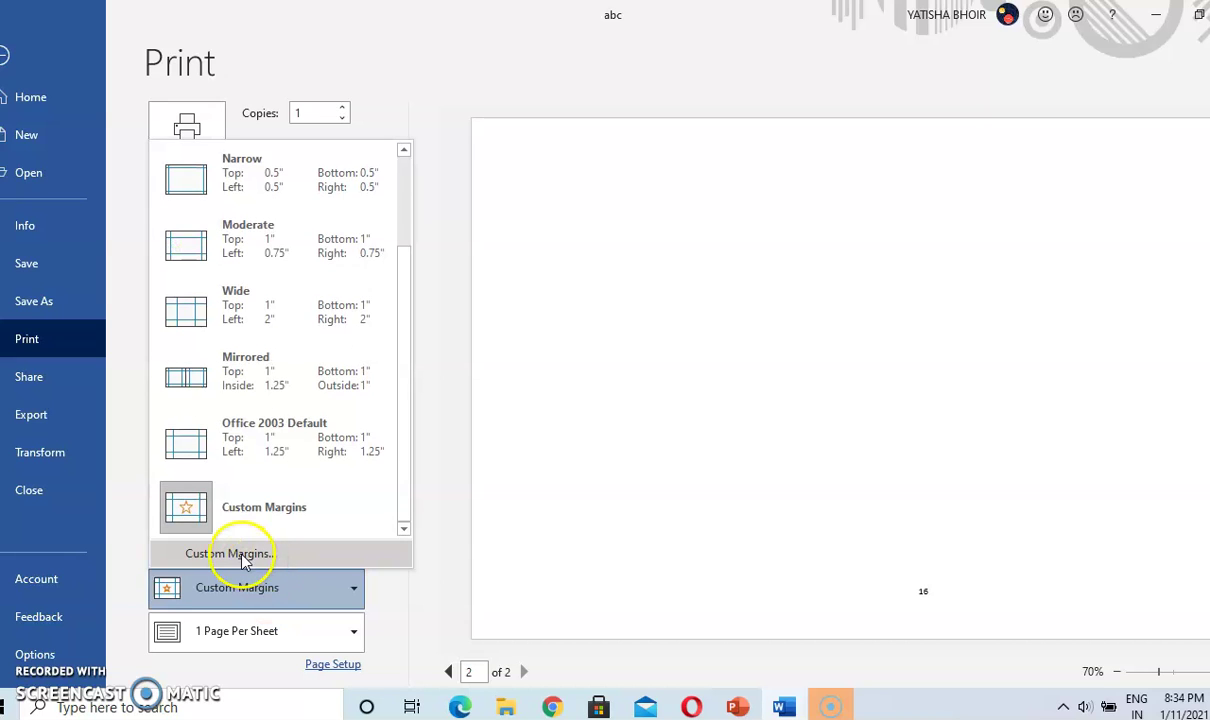
{"action": "left_click", "coordinate": [243, 556]}
{"action": "left_click", "coordinate": [219, 223]}
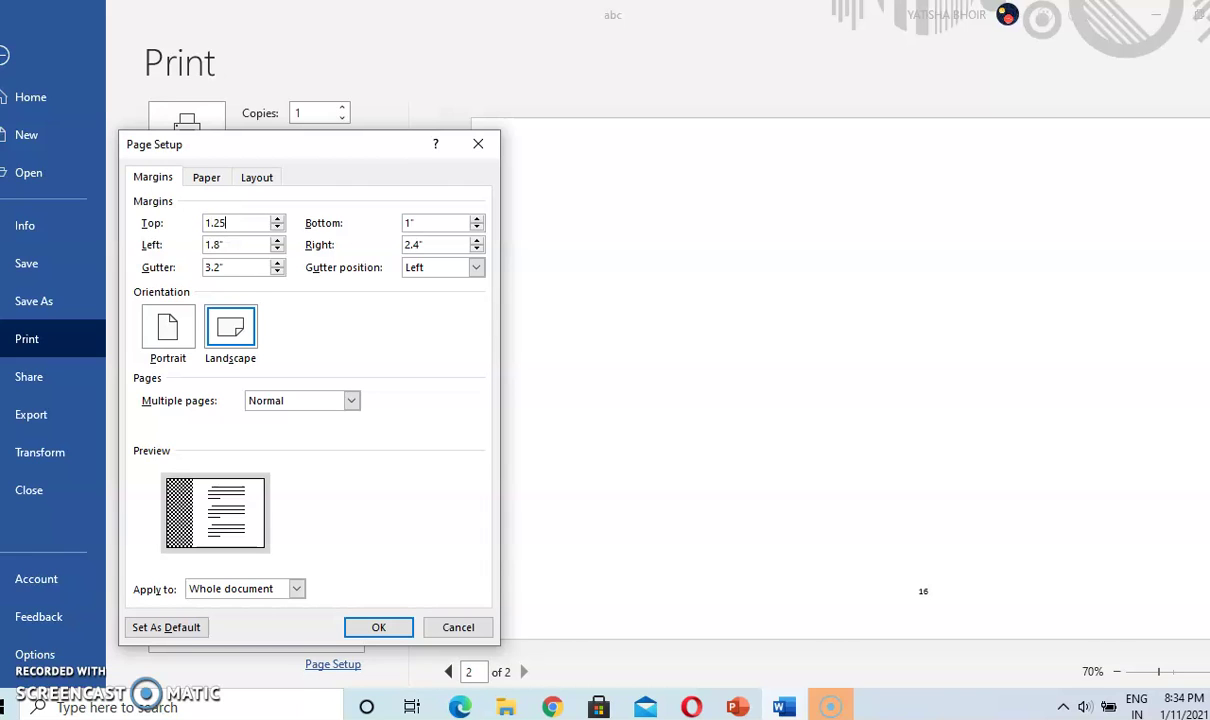
{"action": "left_click", "coordinate": [445, 223]}
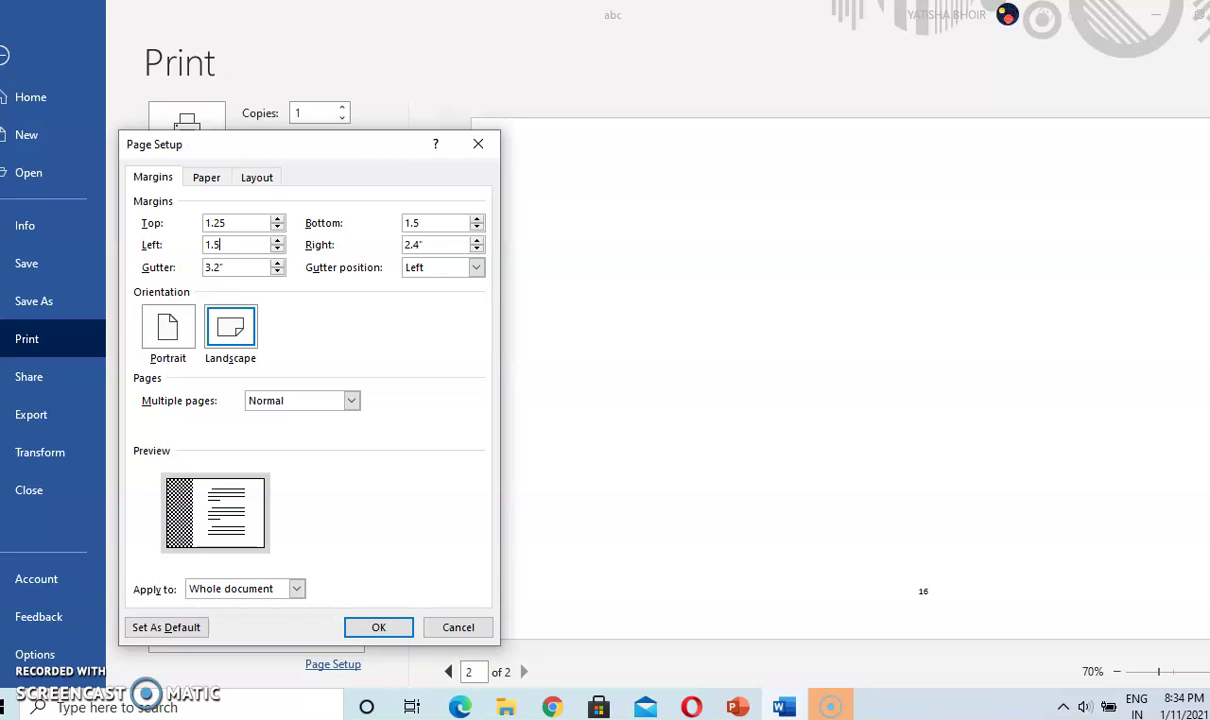
{"action": "left_click", "coordinate": [736, 708]}
{"action": "left_click", "coordinate": [834, 708]}
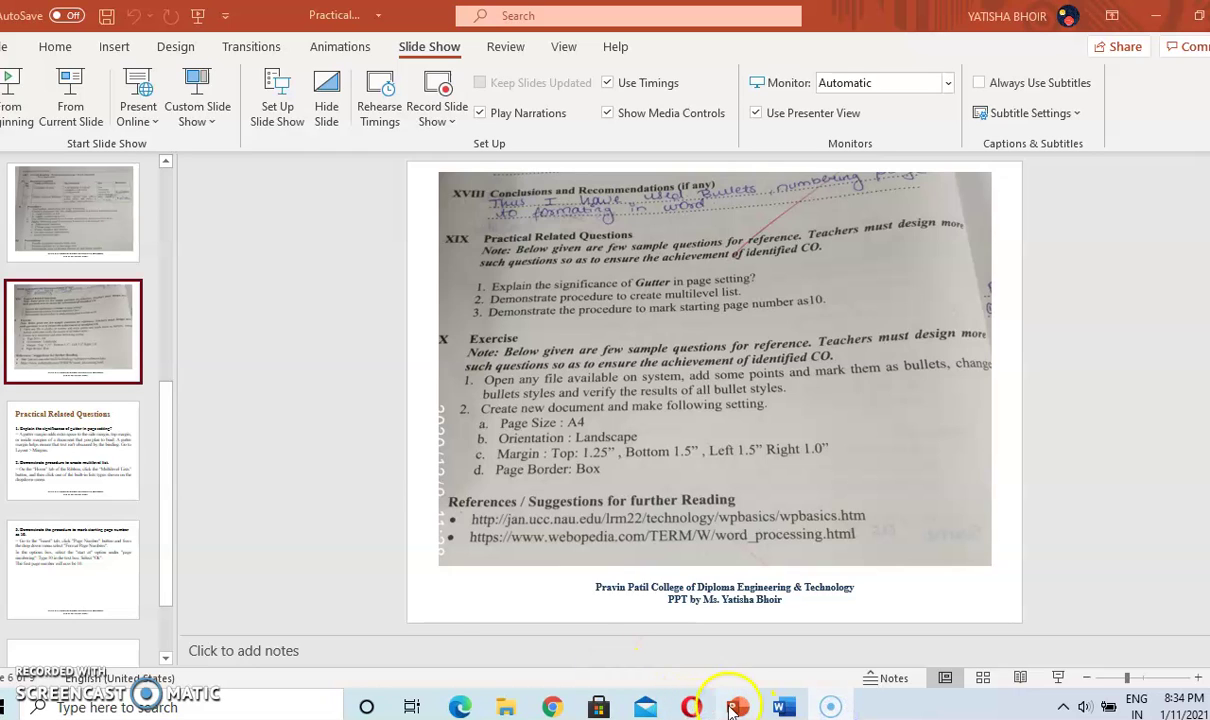
{"action": "left_click", "coordinate": [783, 708]}
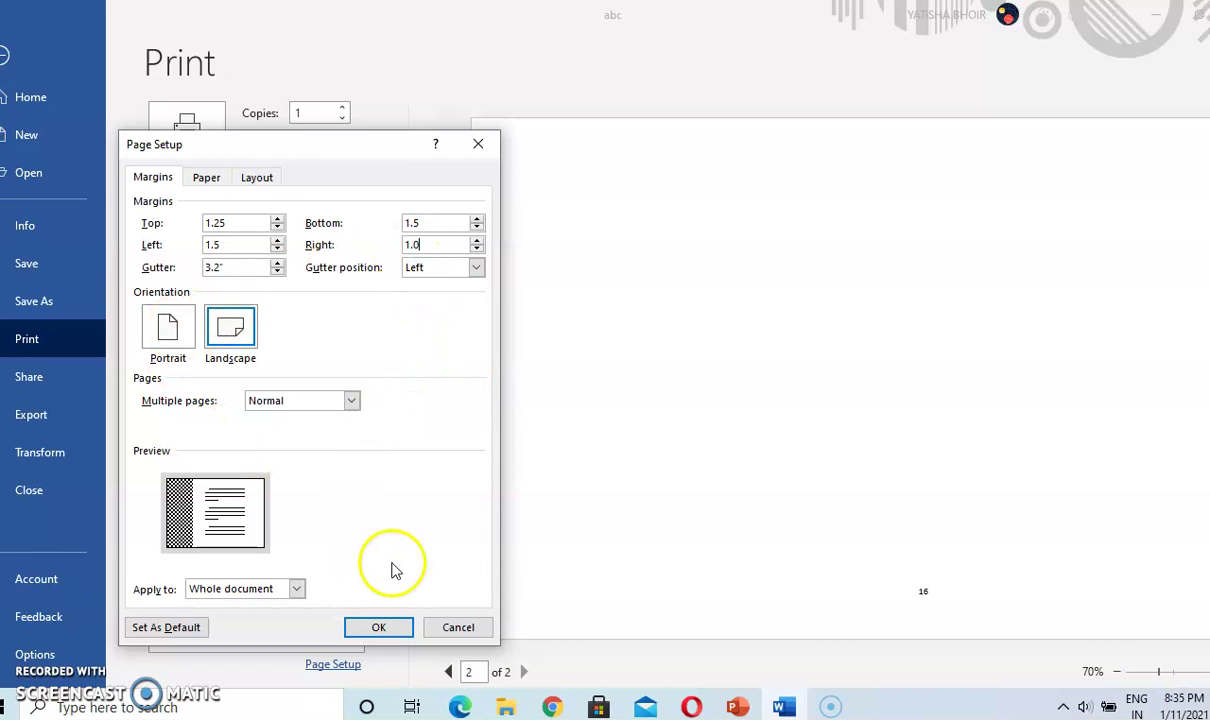
{"action": "left_click", "coordinate": [367, 628]}
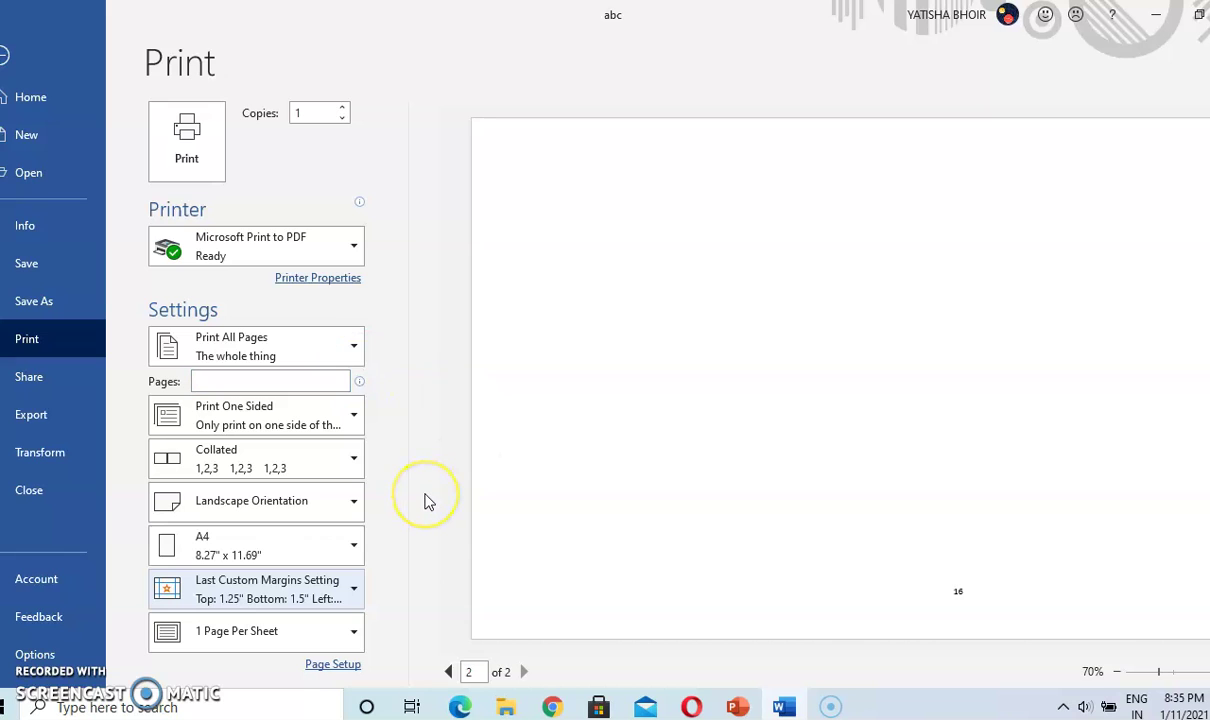
- Leave the Collated print option unchanged and bring PowerPoint's Exercise slide back to the front
{"action": "left_click", "coordinate": [279, 460]}
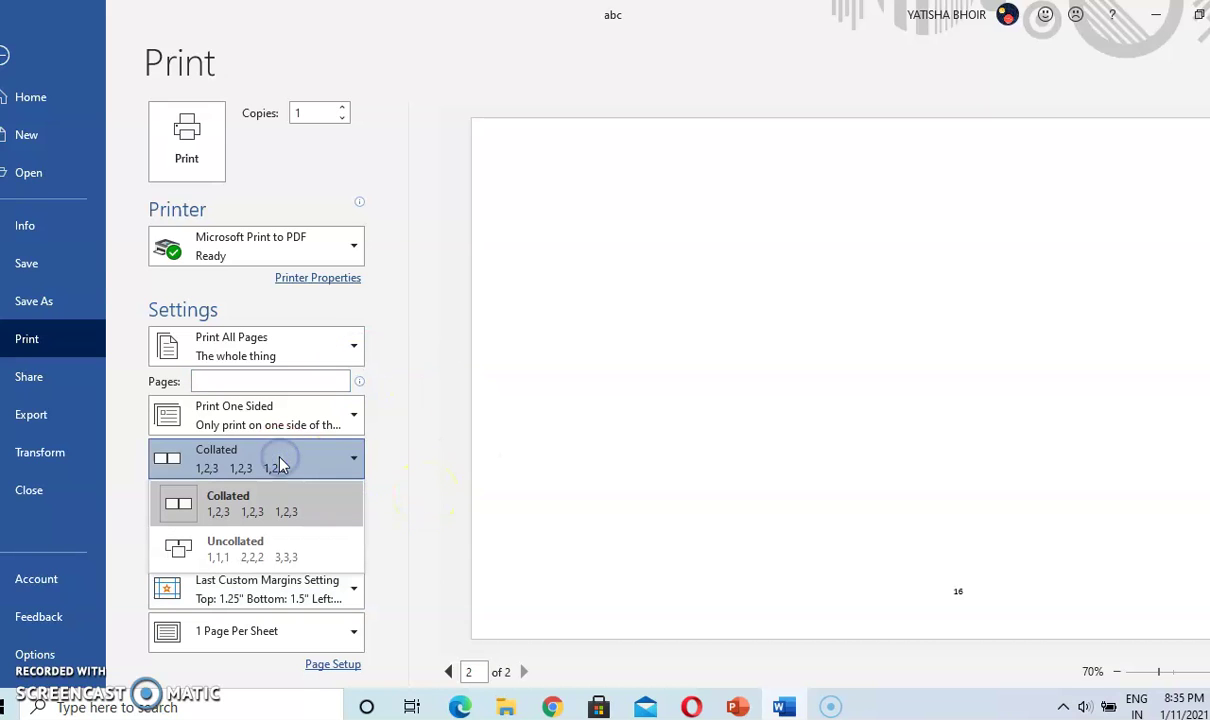
{"action": "left_click", "coordinate": [460, 525]}
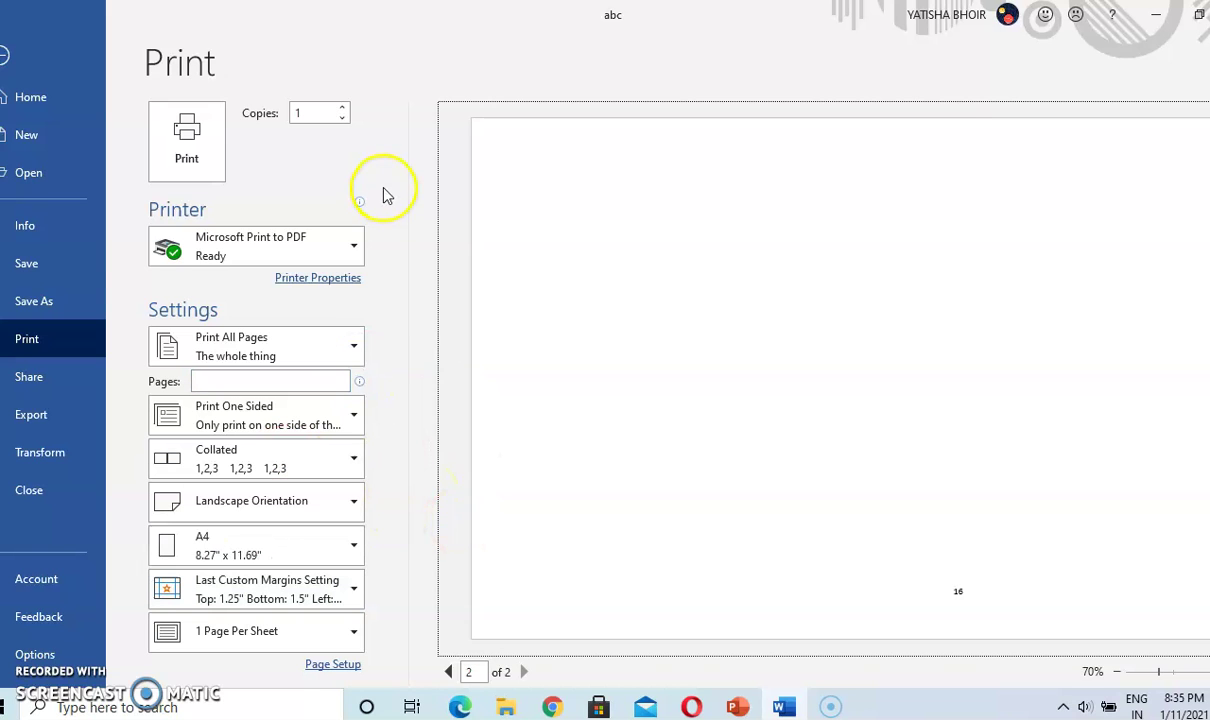
{"action": "left_click", "coordinate": [736, 707]}
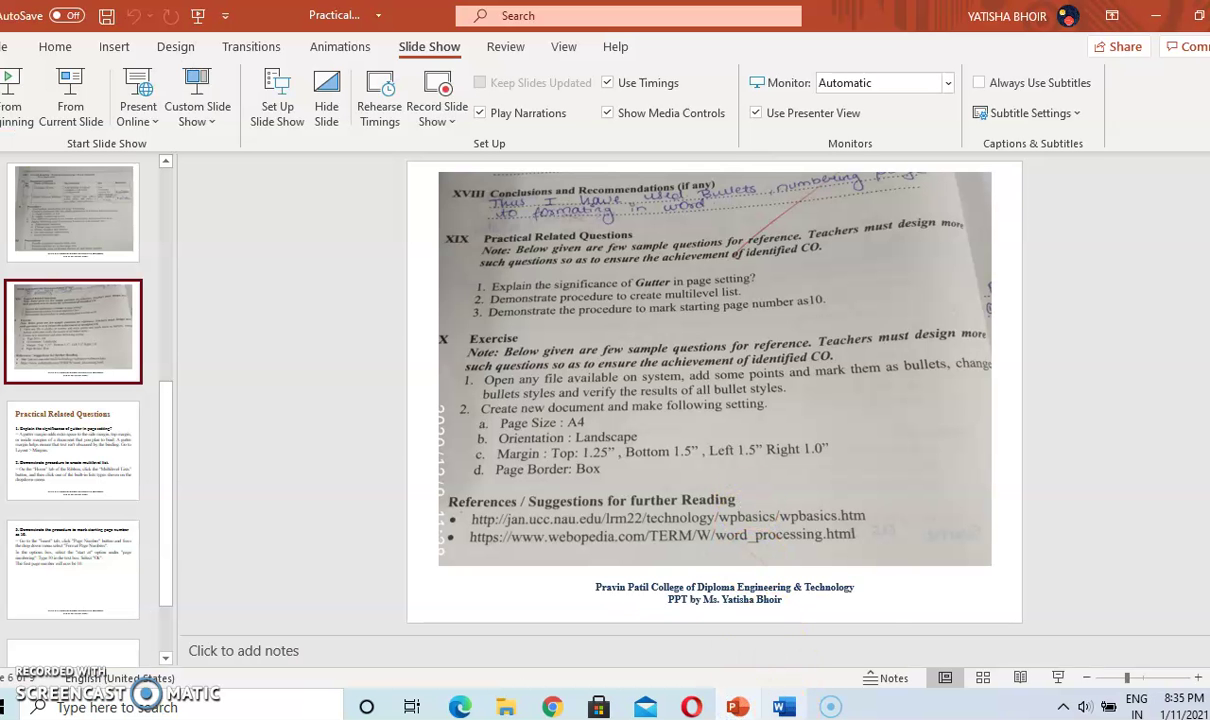
{"action": "mouse_move", "coordinate": [783, 707]}
{"action": "left_click", "coordinate": [783, 620]}
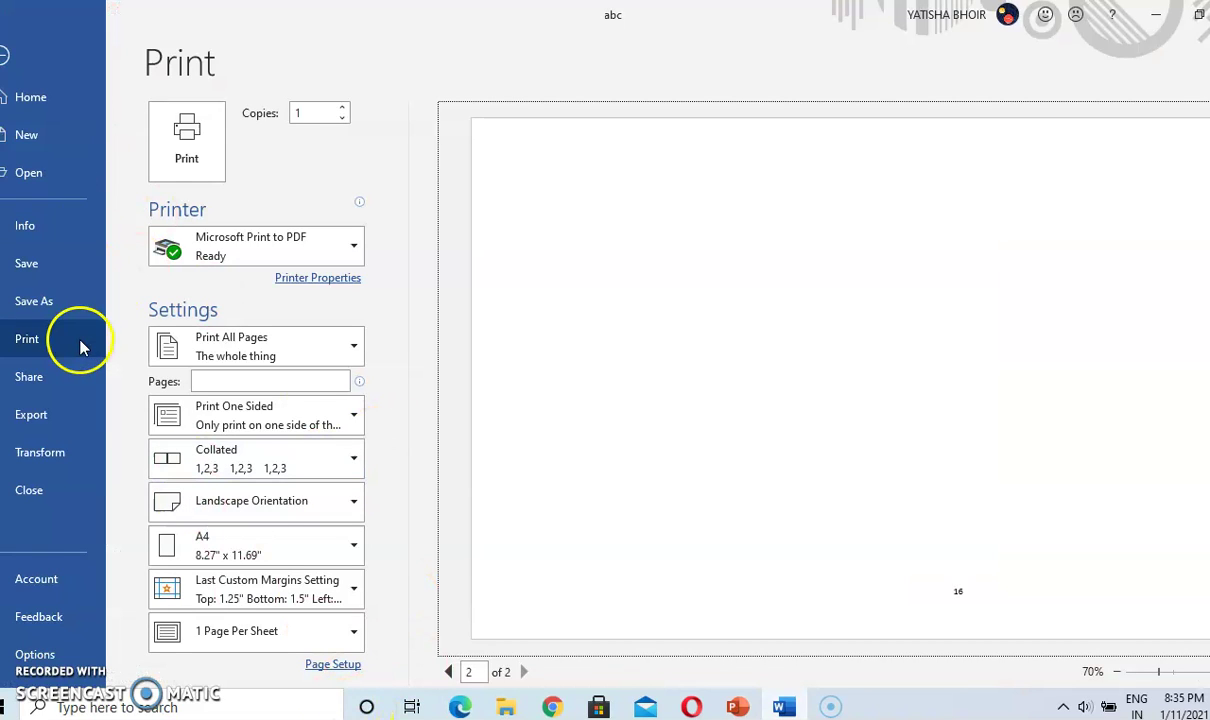
{"action": "left_click", "coordinate": [757, 707]}
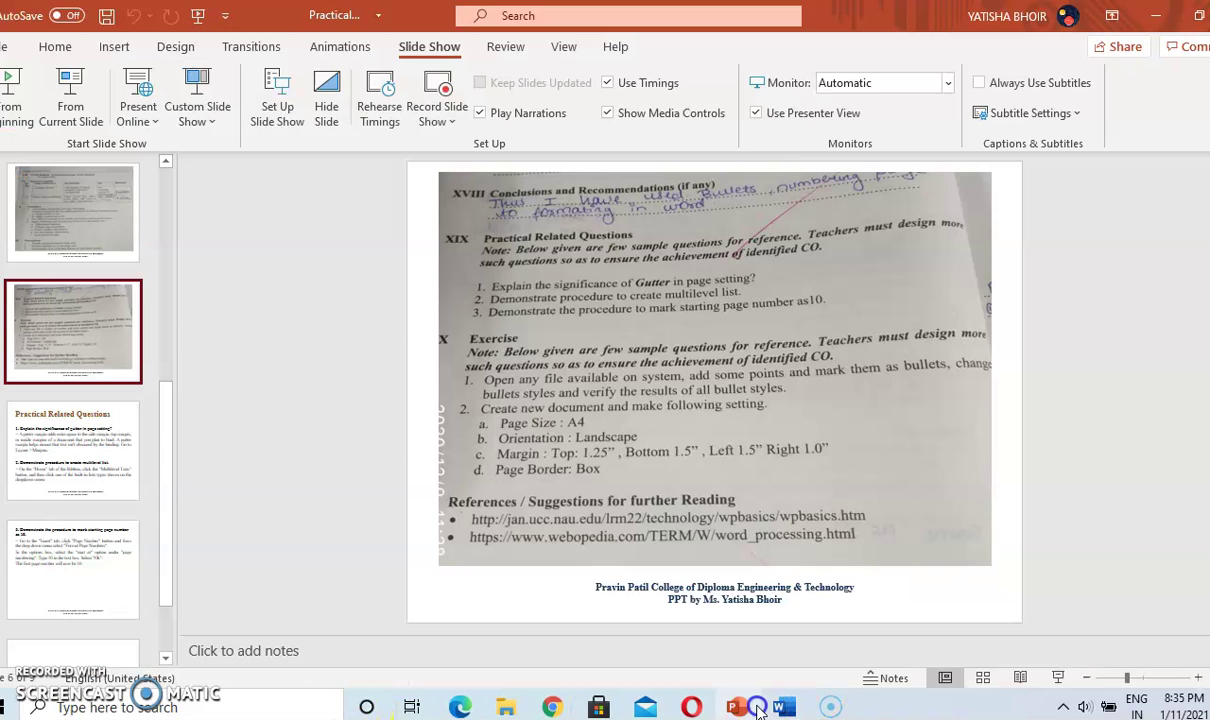